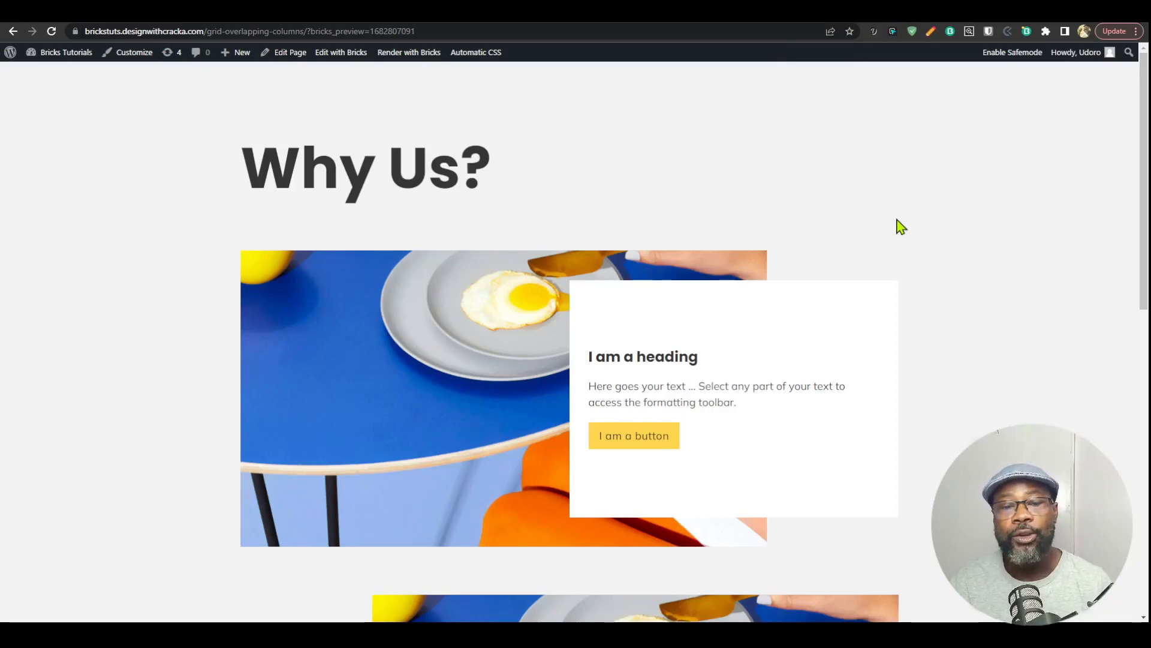
Step: Examine the finished "Why Us?" page with its alternating rows of overlapping image and text card
scroll(899, 224, "down", 6)
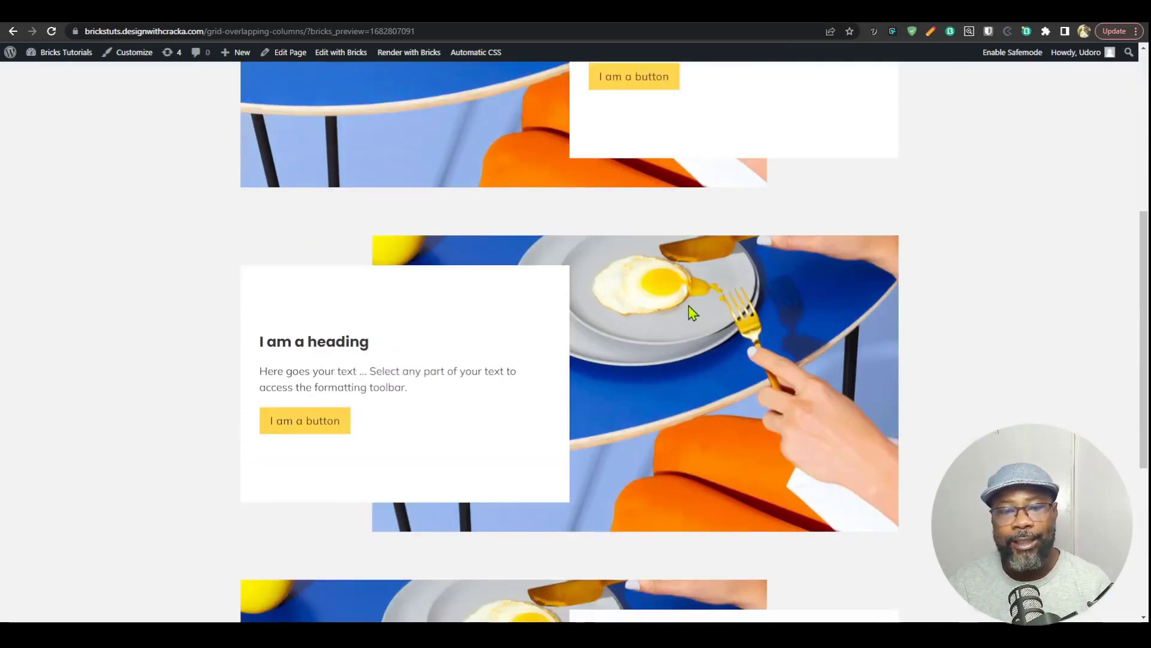
scroll(876, 295, "up", 6)
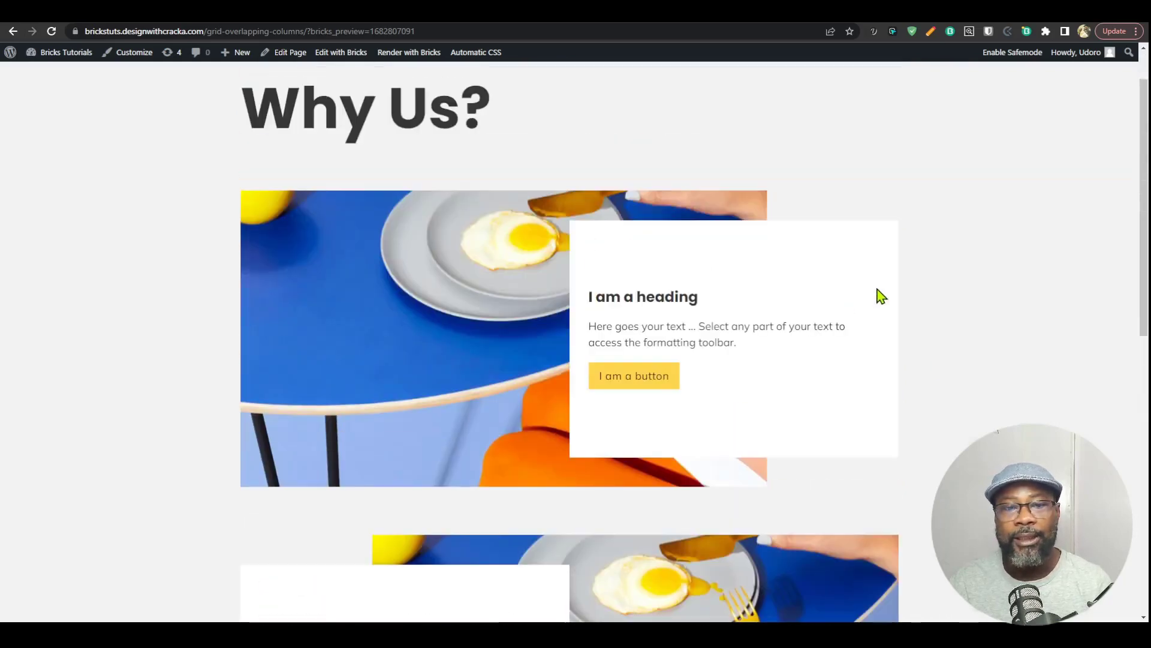
scroll(838, 330, "down", 10)
scroll(775, 354, "down", 1)
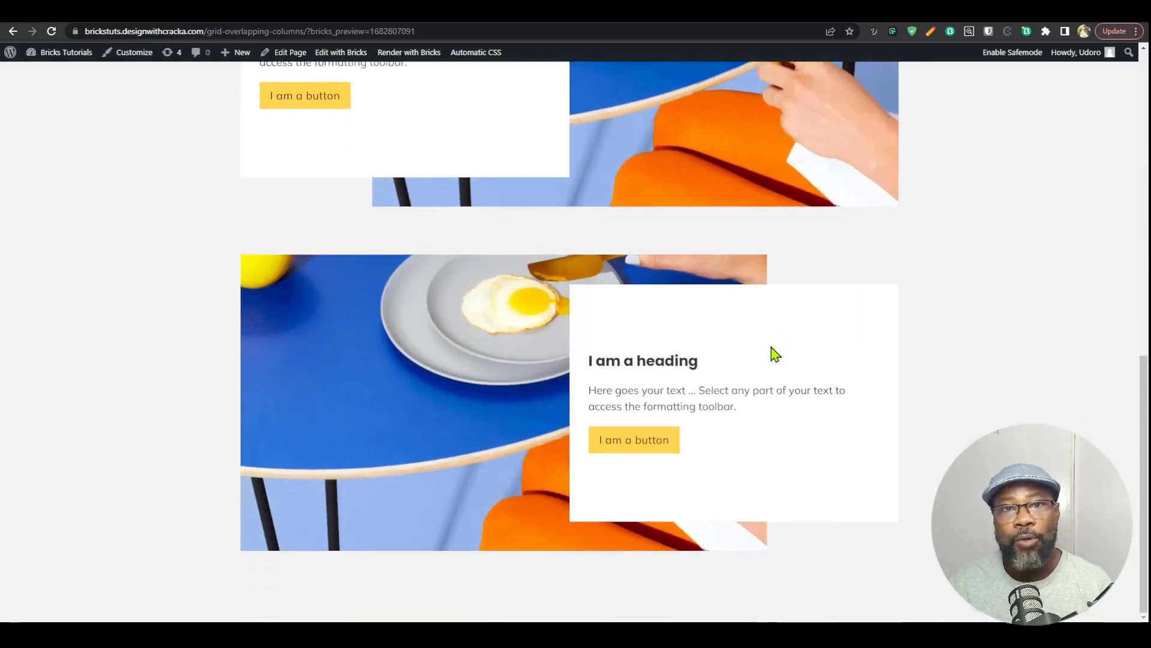
scroll(775, 355, "up", 10)
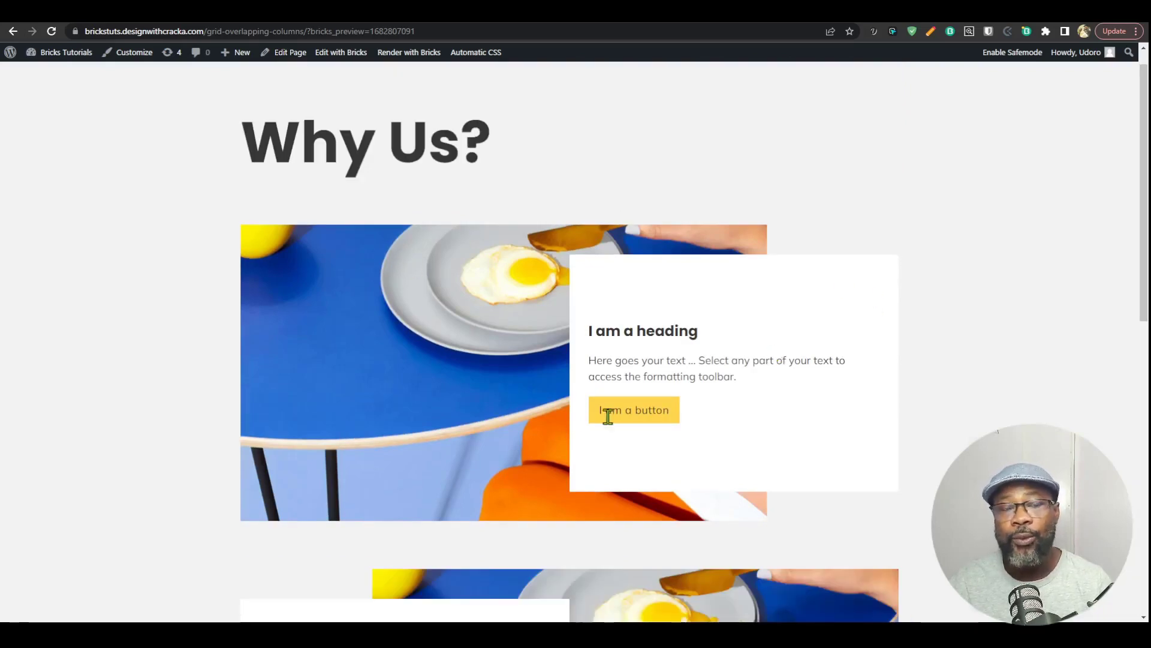
scroll(773, 378, "up", 1)
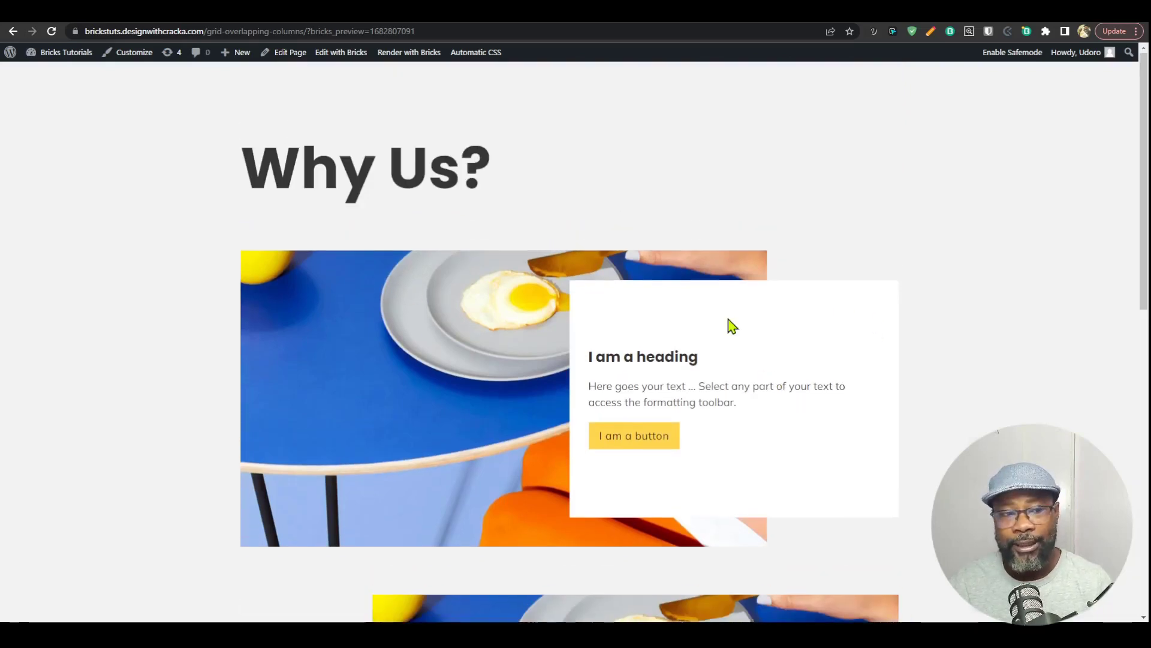
triple_click(265, 174)
scroll(765, 254, "down", 2)
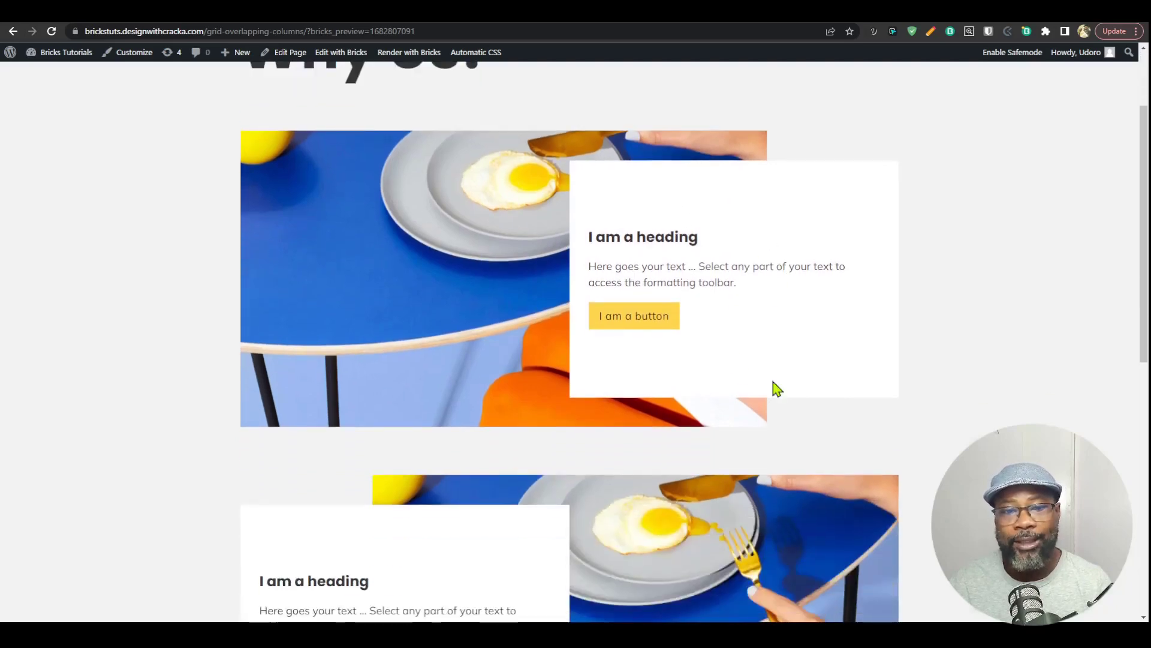
scroll(774, 388, "down", 3)
left_click_drag(265, 401, 588, 419)
scroll(588, 419, "down", 5)
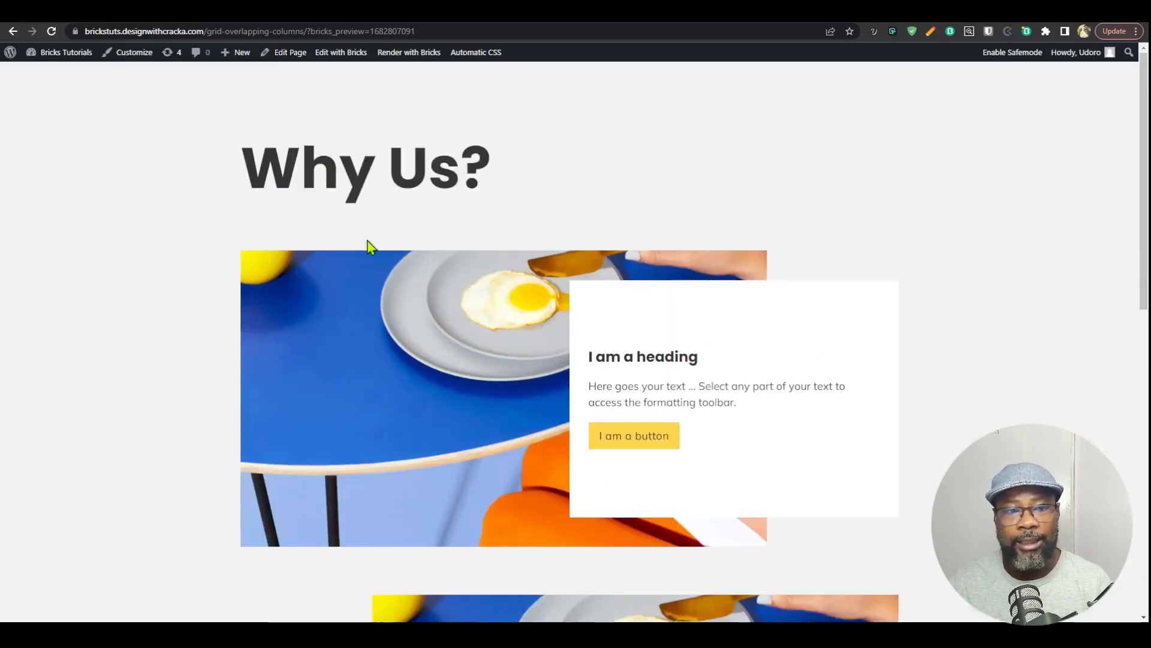
scroll(770, 384, "down", 1)
scroll(749, 432, "down", 15)
scroll(728, 456, "up", 16)
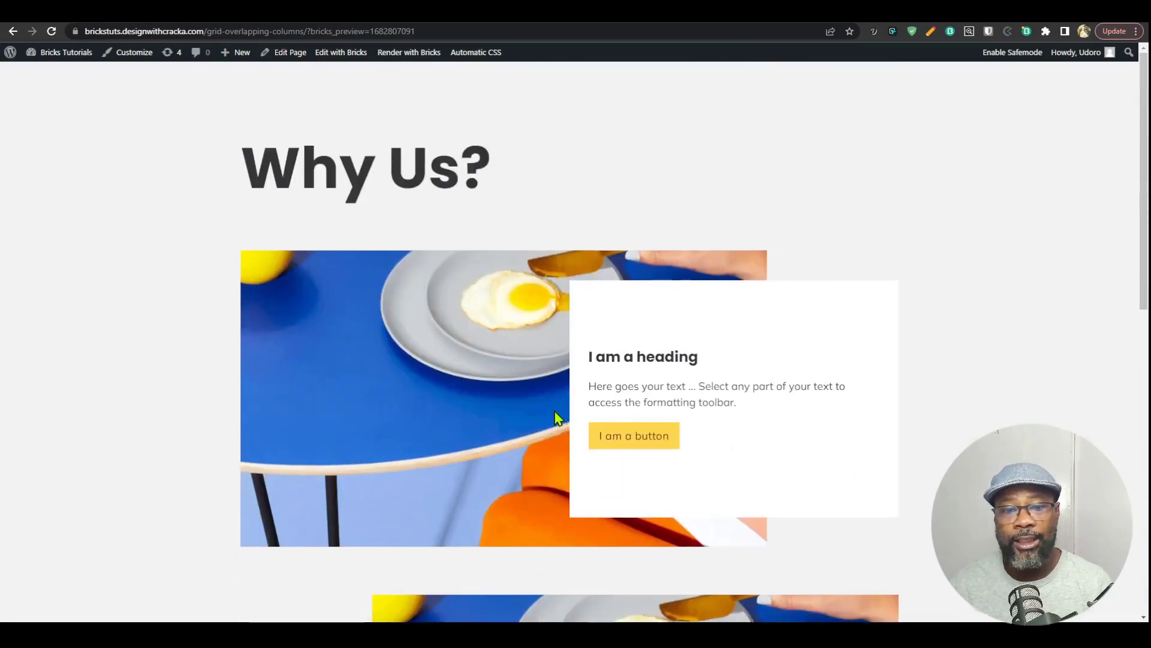
scroll(551, 372, "down", 5)
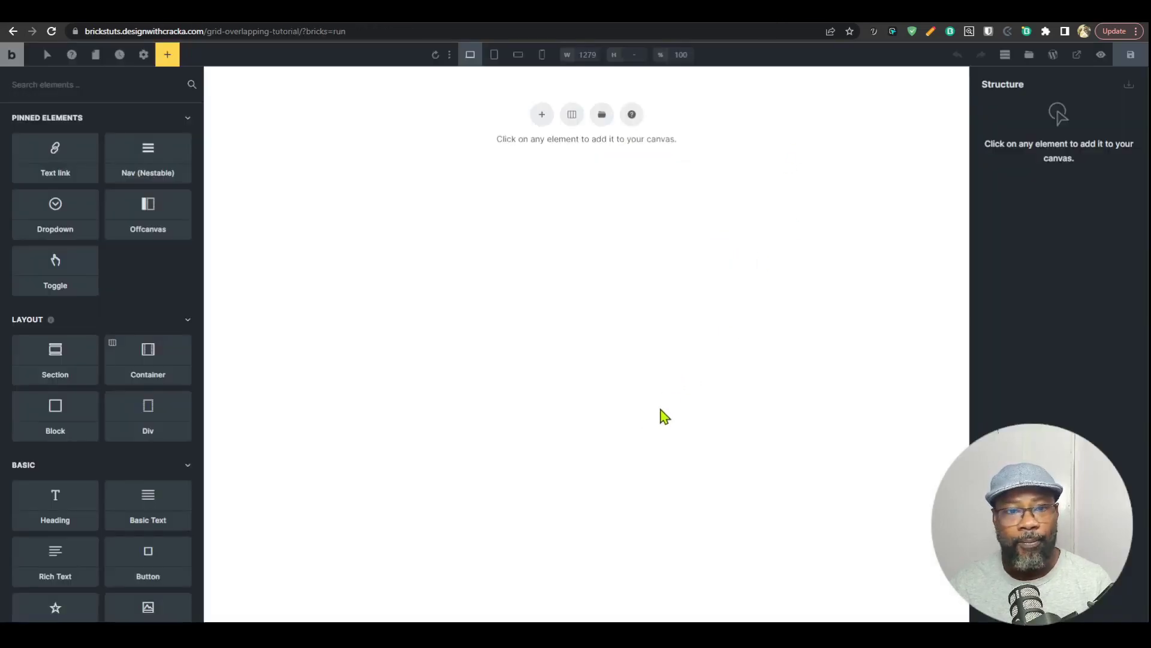
Step: Add a section with a container to the blank canvas and create the class grid-containter--overlap on the container
left_click(541, 114)
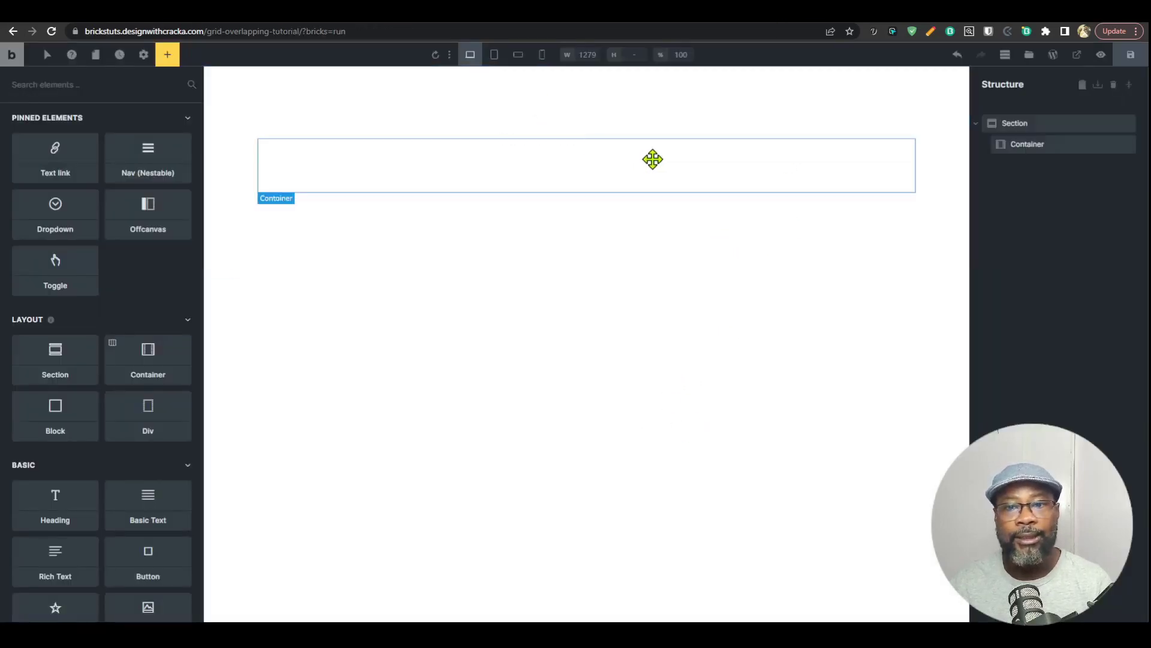
left_click(652, 159)
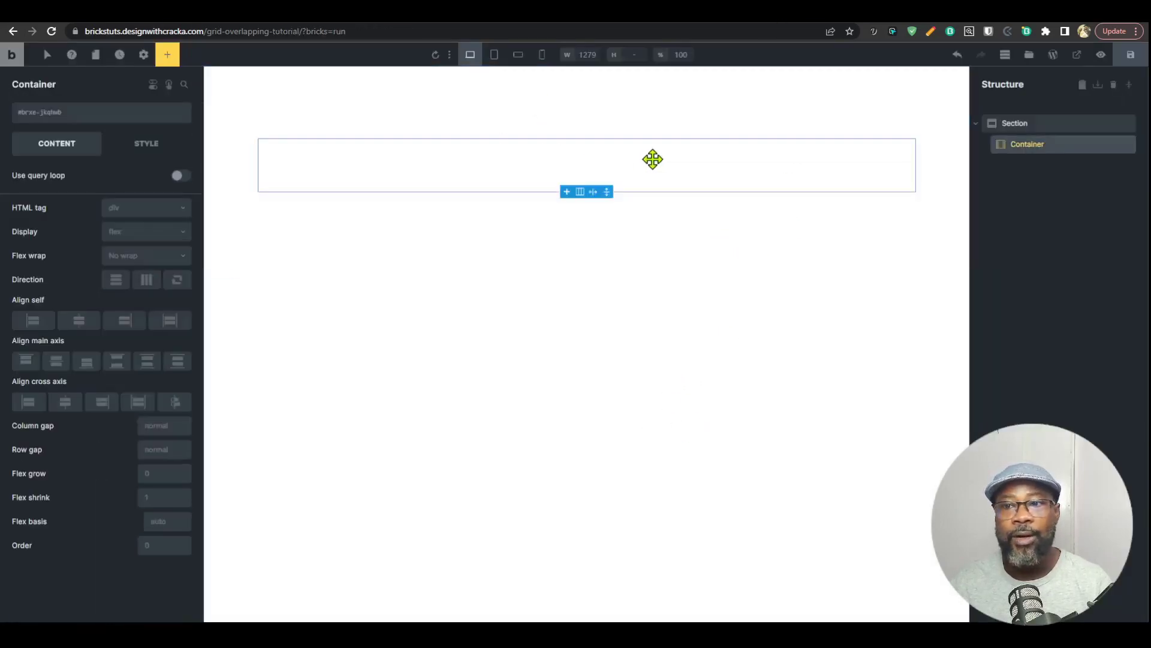
left_click(76, 119)
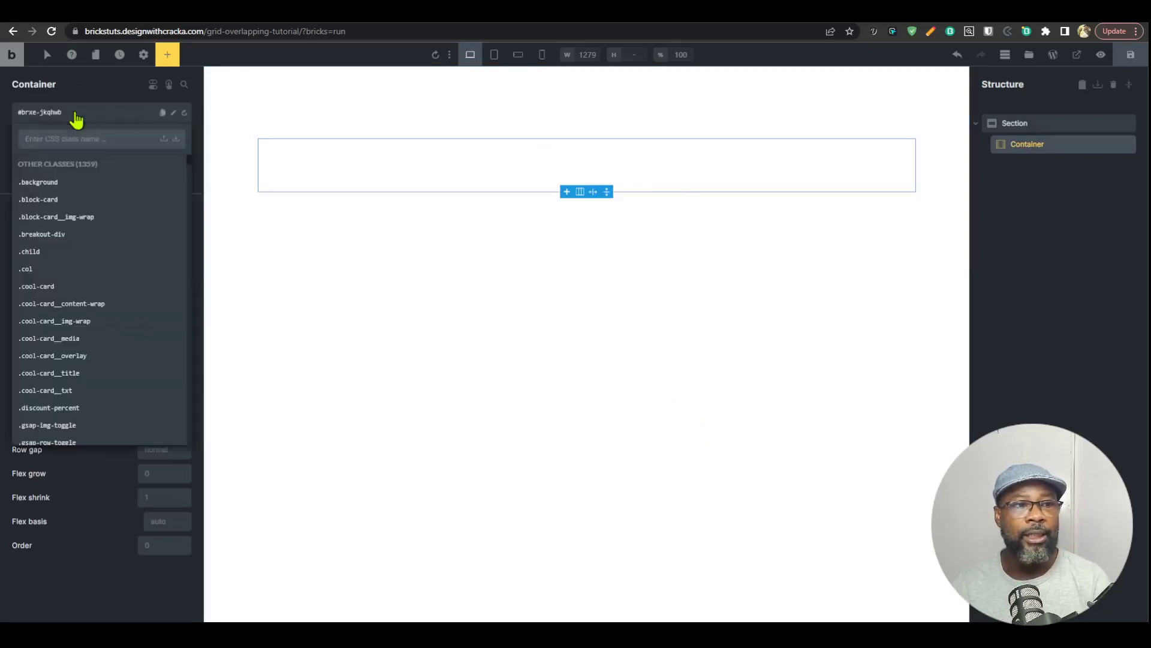
type("grid")
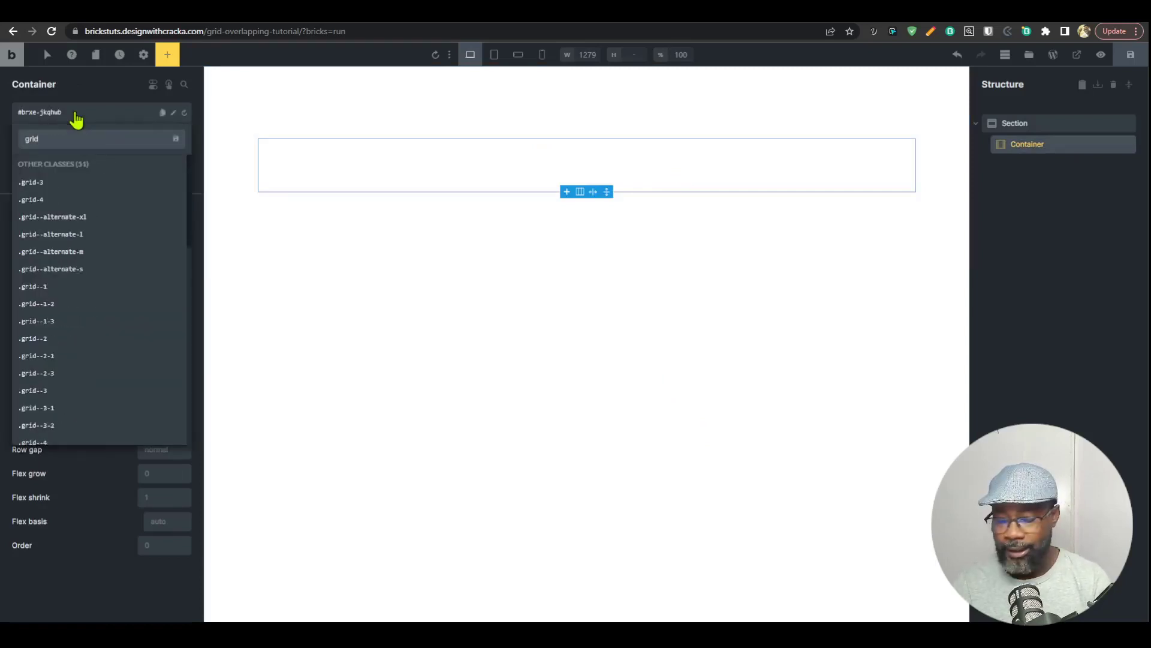
type("-containter--overlap")
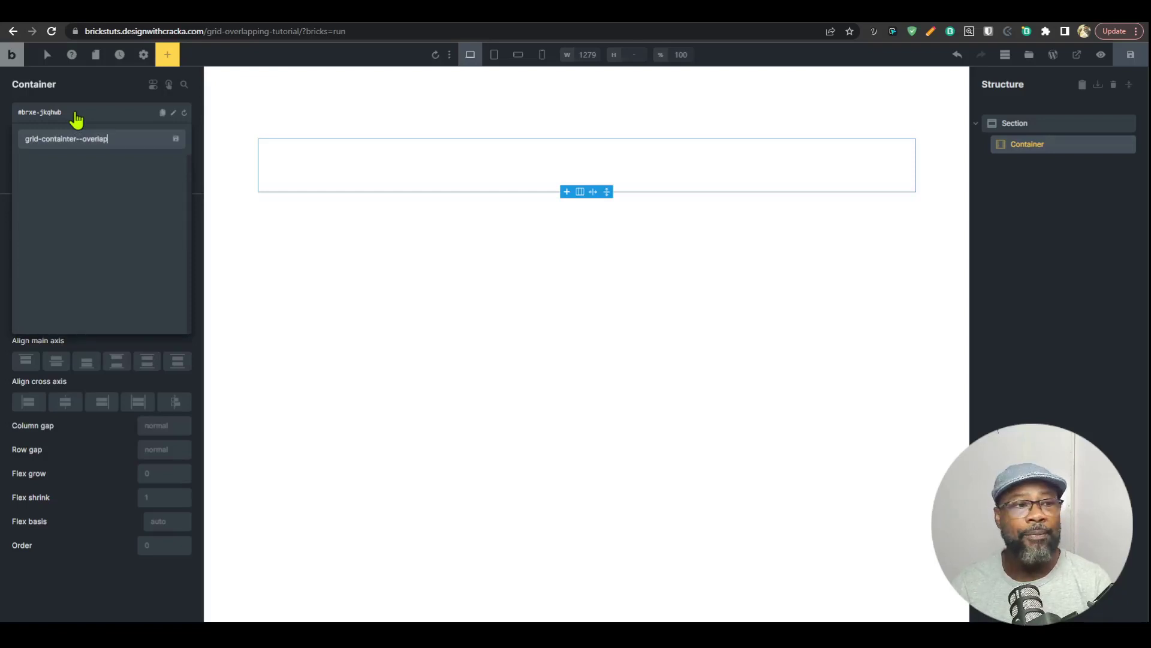
key("Return")
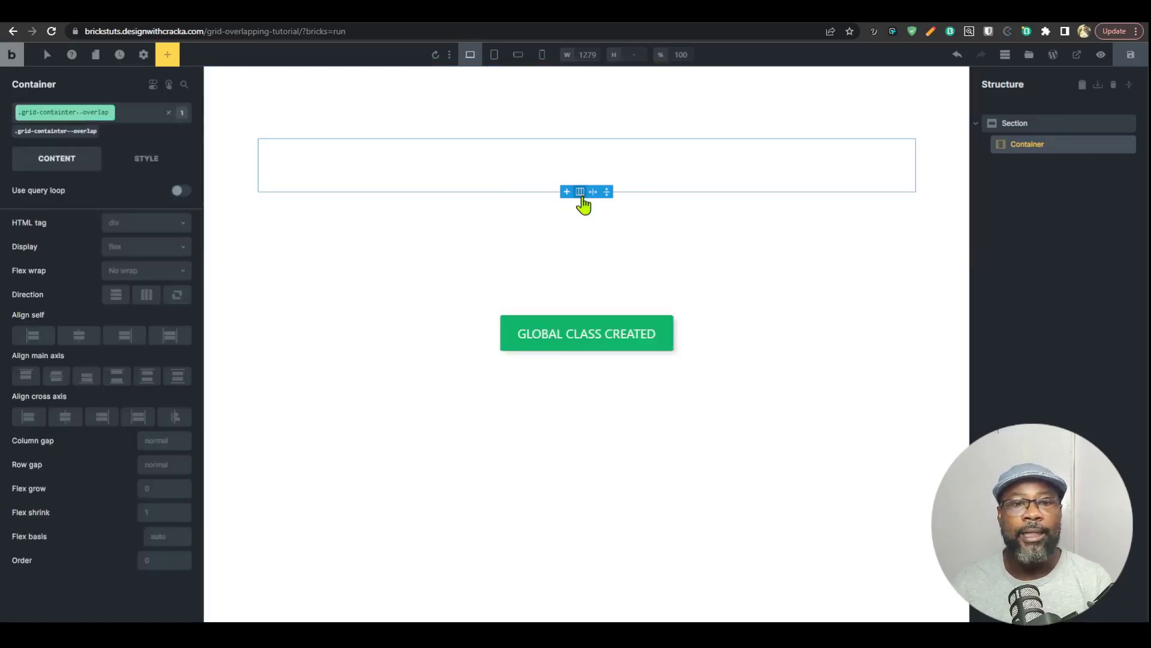
Step: Insert a two-equal-column layout in the container and clear the direction setting at the container's ID level
left_click(580, 192)
left_click(557, 235)
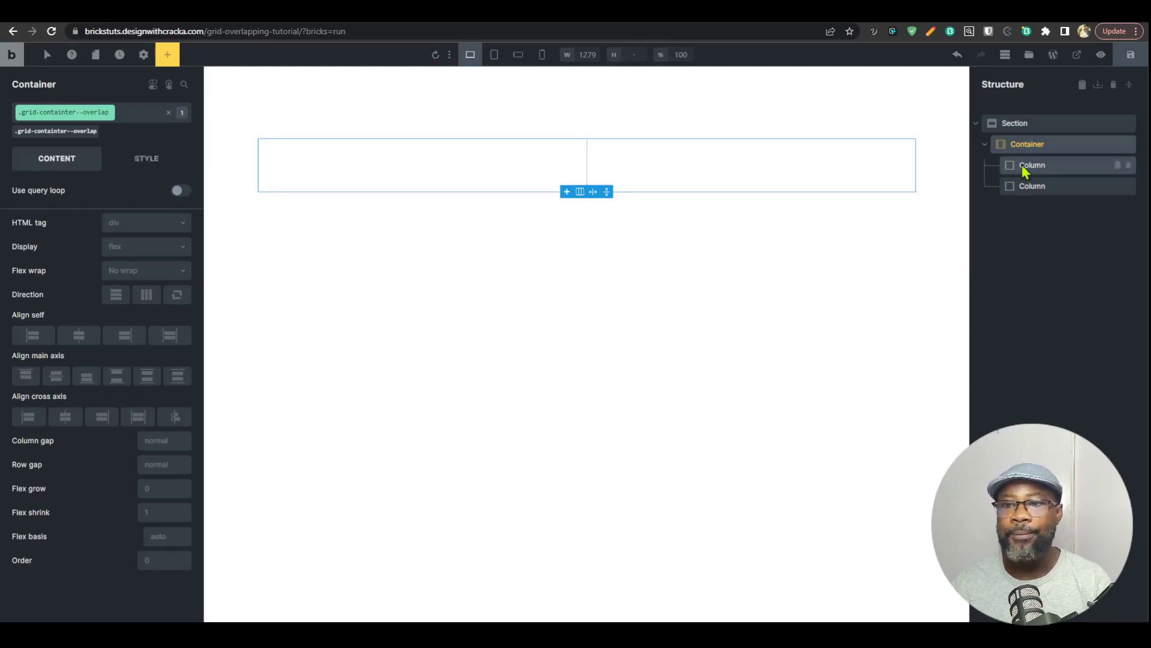
left_click(51, 132)
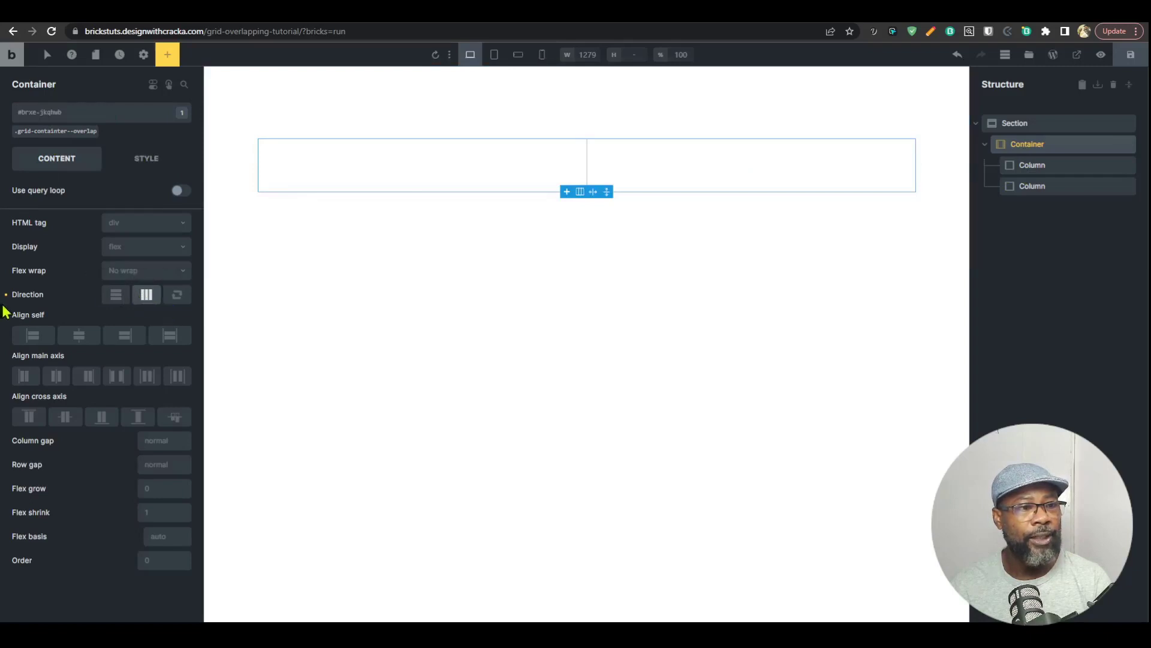
left_click(147, 298)
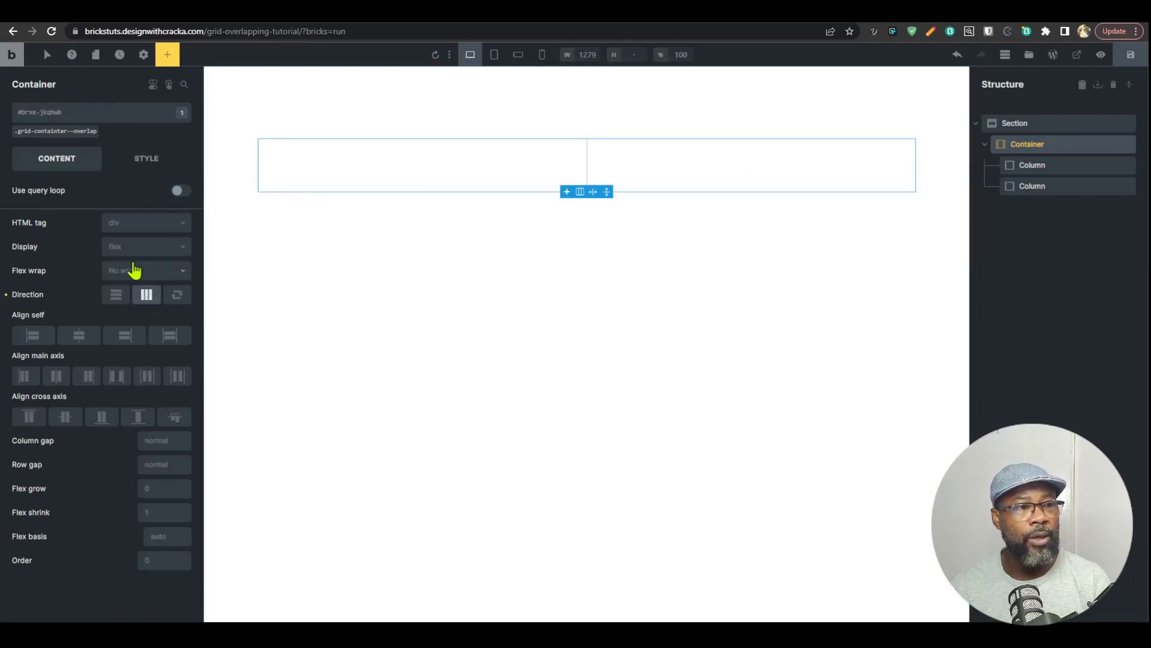
left_click(6, 294)
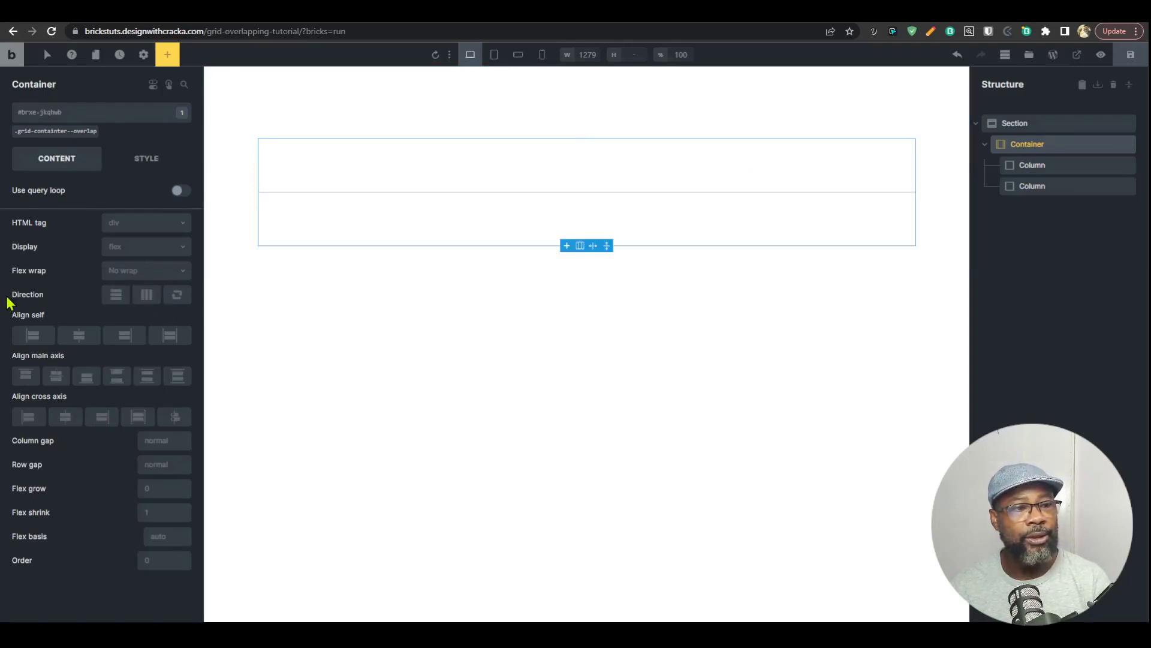
Step: Set the display of the grid-containter--overlap class to grid
left_click(55, 131)
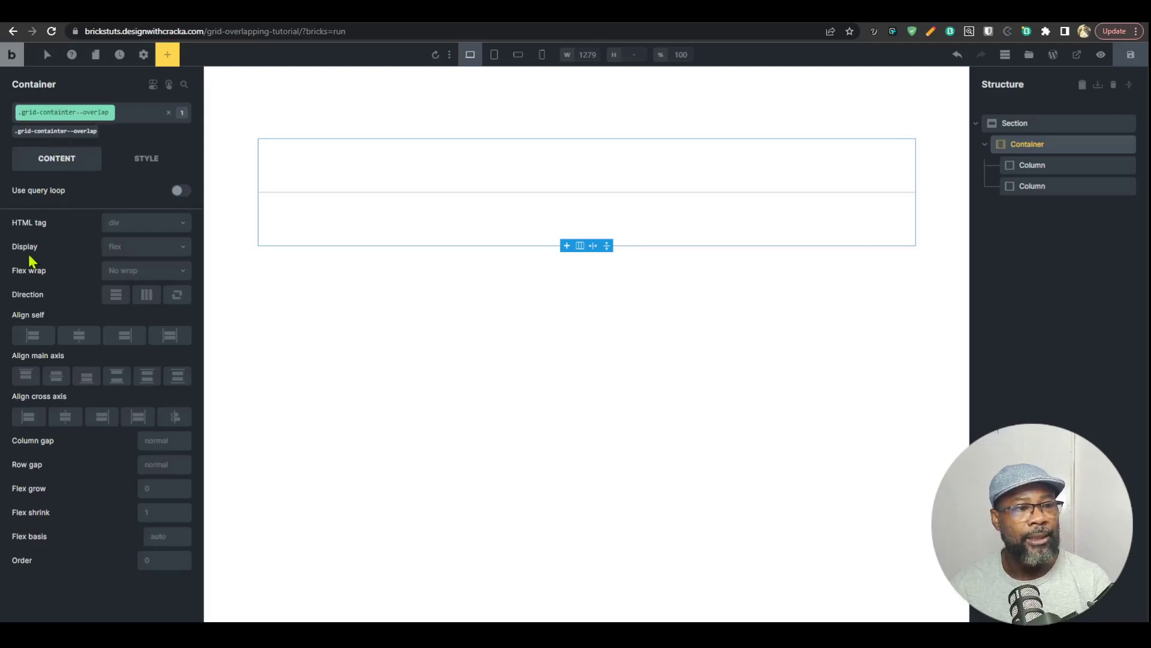
left_click(141, 248)
left_click(134, 286)
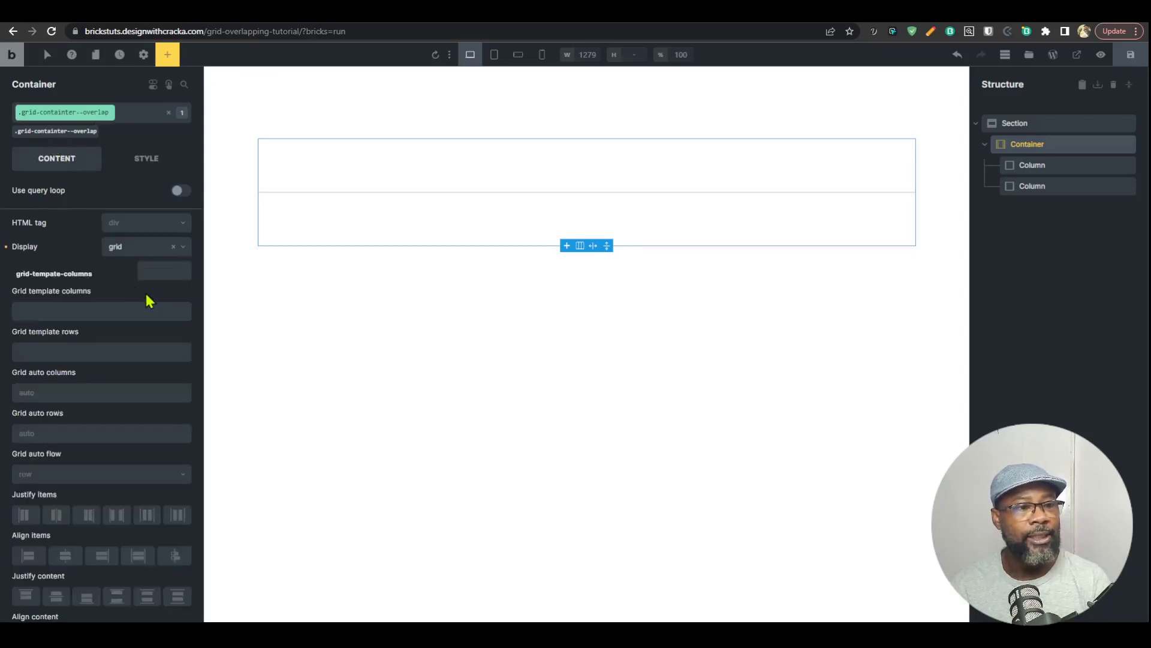
Step: Set the container class's grid template columns to repeat(10, minmax(0, 1fr))
left_click(103, 312)
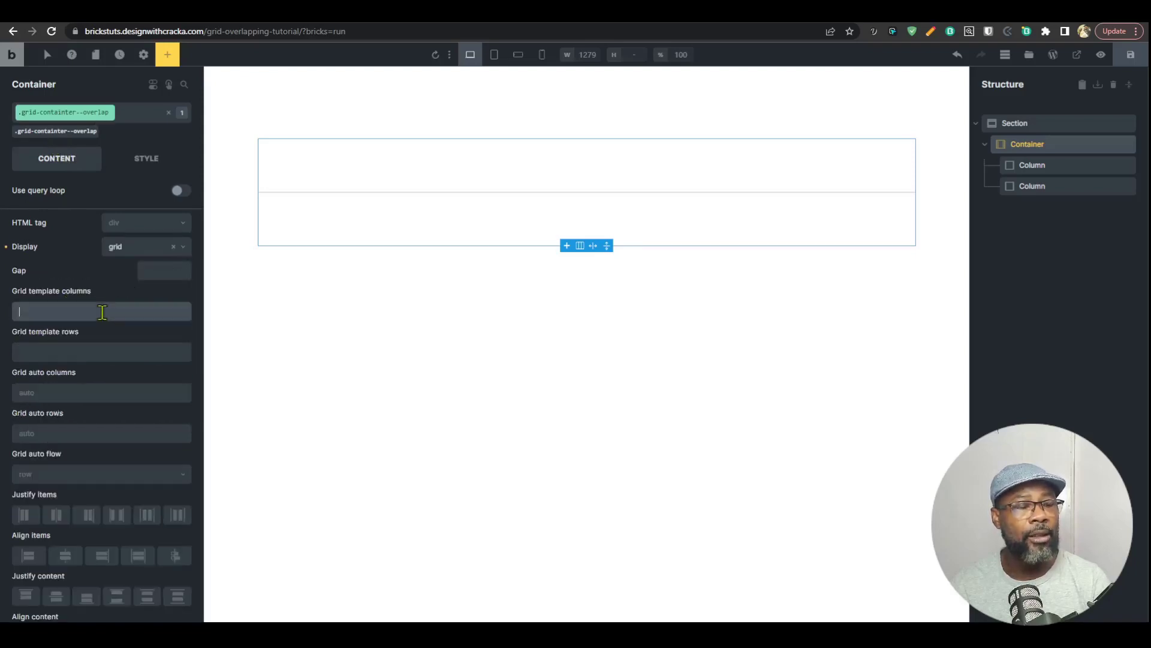
type("re")
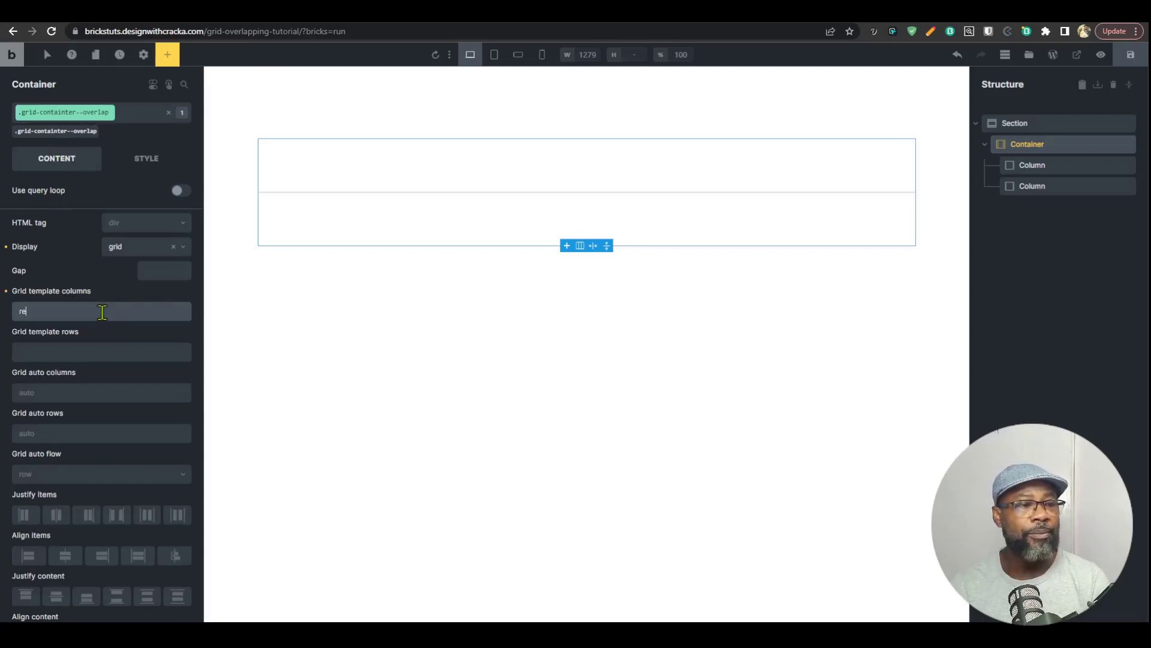
type("peat")
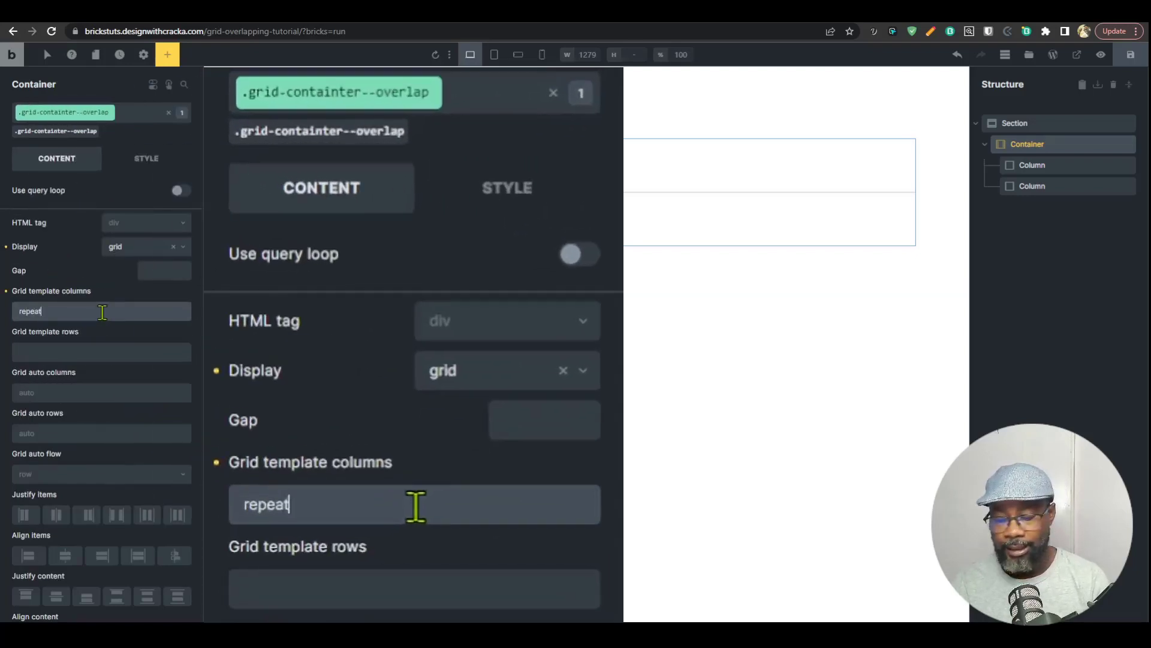
type("(10")
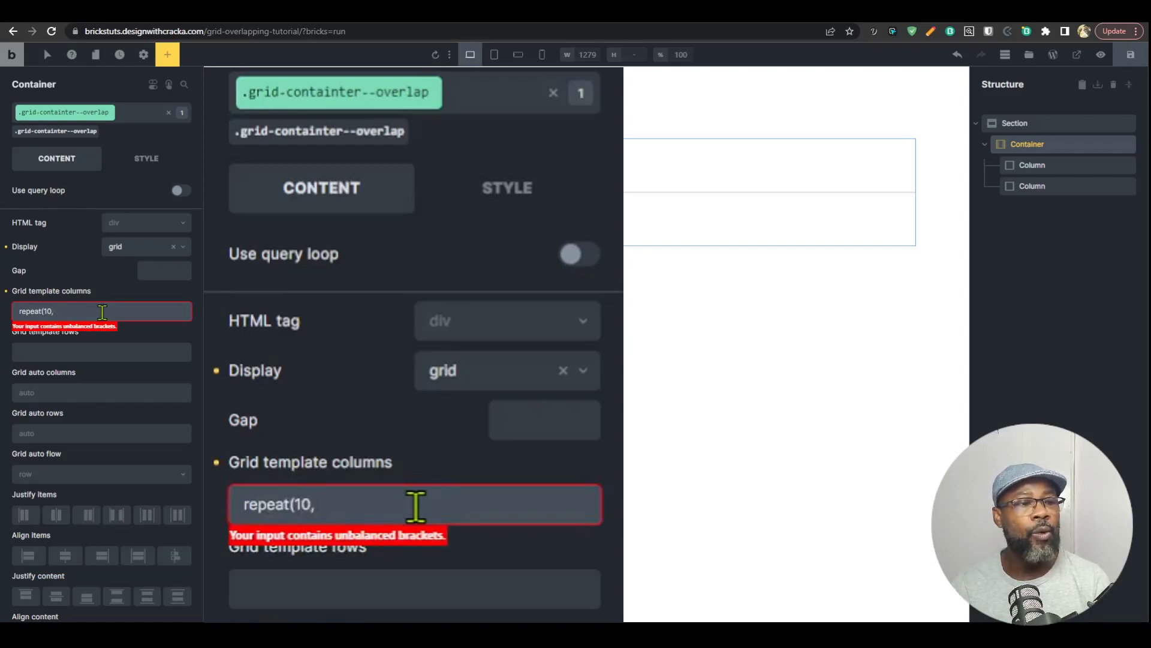
type(", minmax")
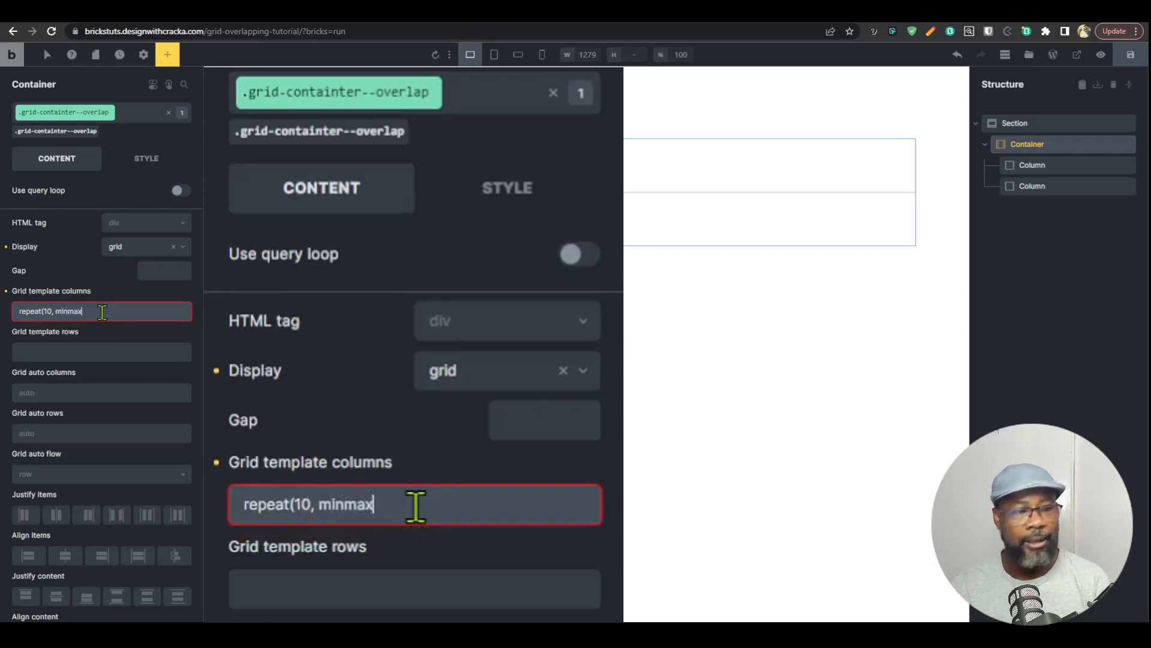
type("())")
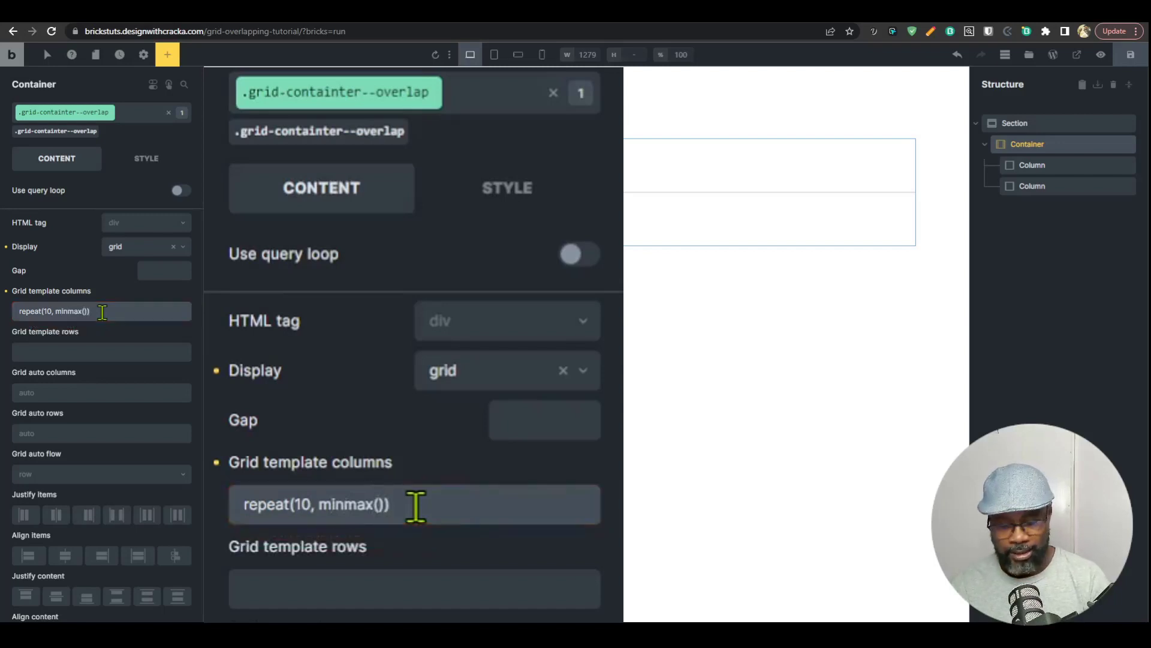
type("0, ")
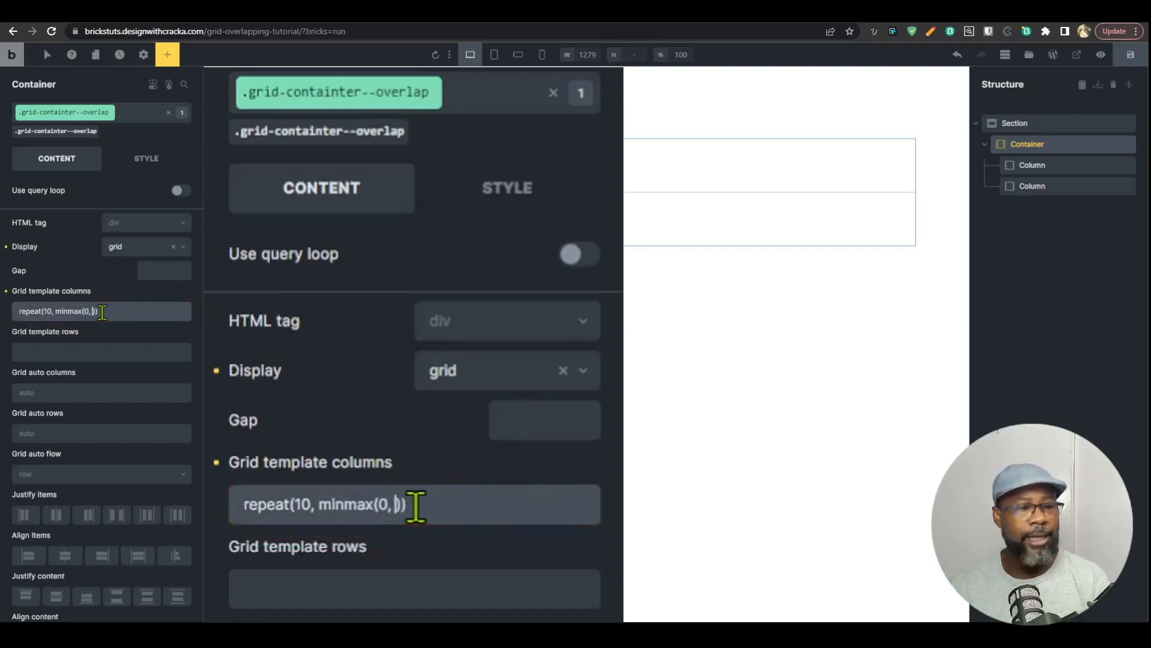
type("1fr")
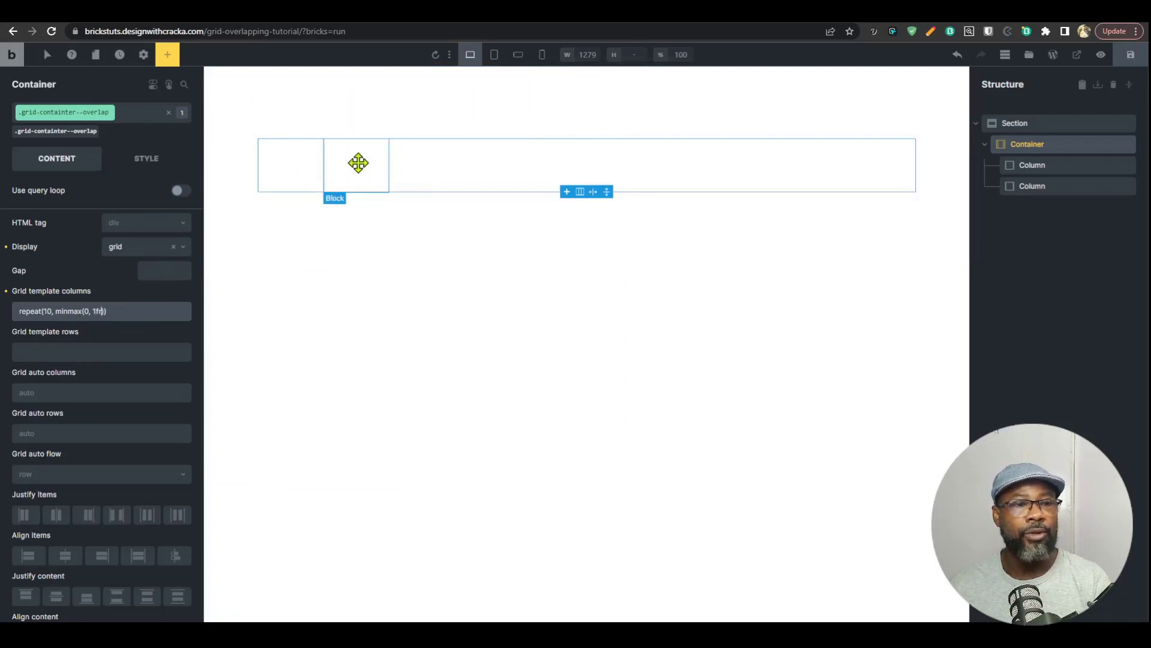
Step: Try the columns value repeat(10, minmax(0, 1fr)) as the grid template rows and clear it again
triple_click(132, 314)
key("ctrl+c")
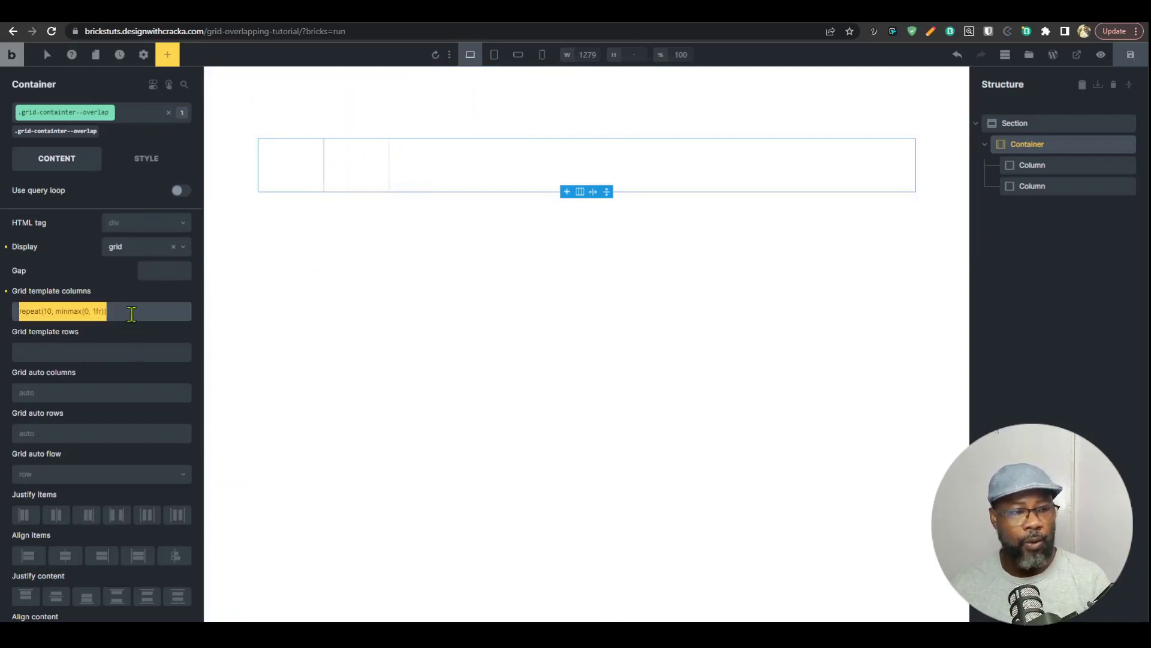
left_click(120, 351)
key("ctrl+v")
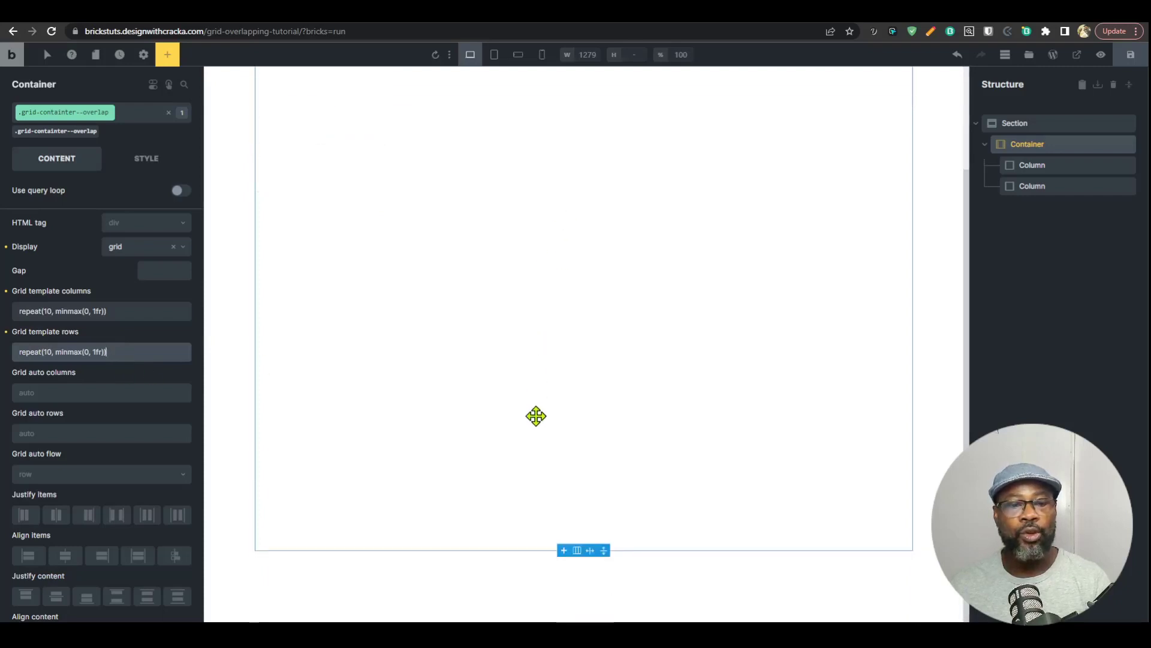
triple_click(155, 360)
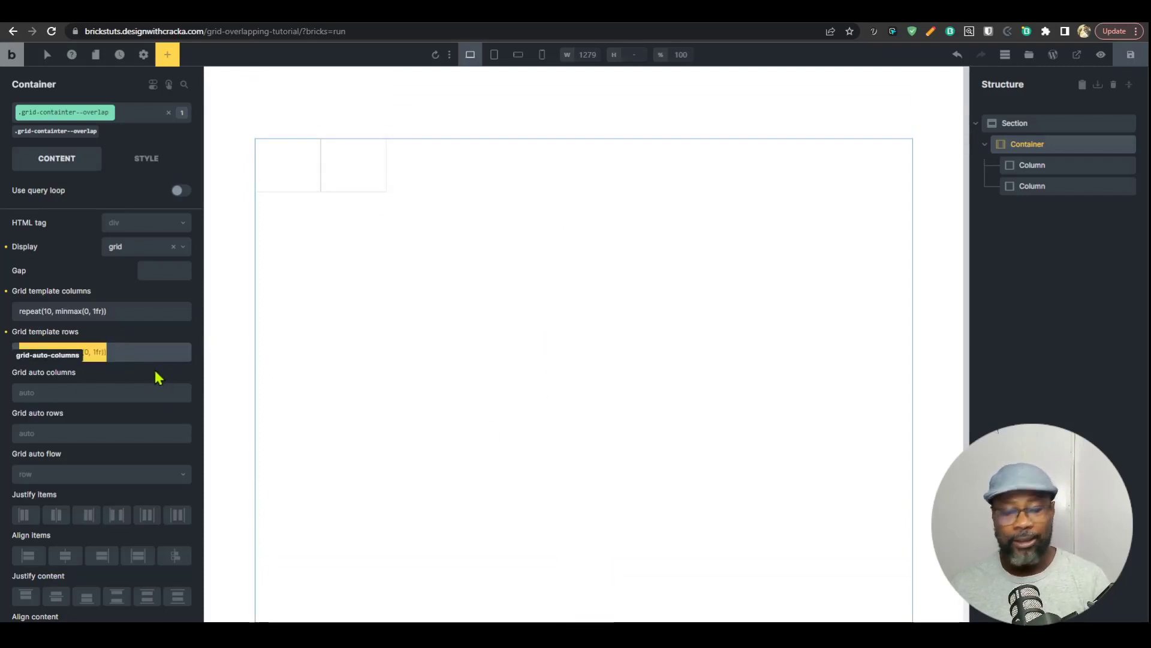
key("BackSpace")
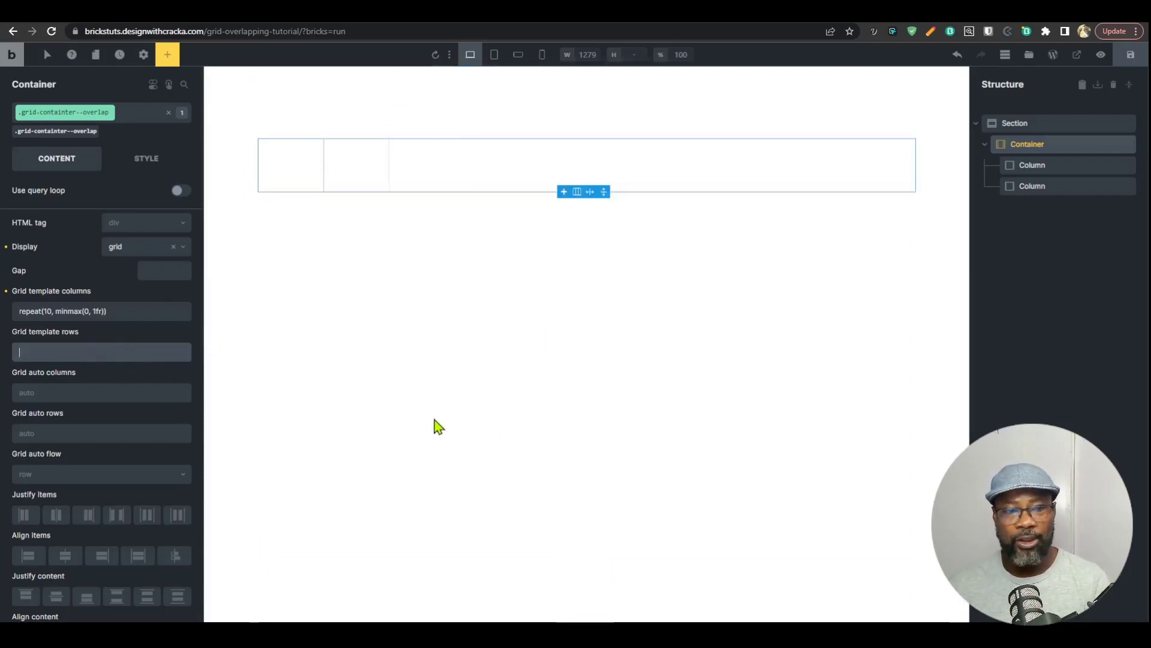
Step: Create the class grid-overlap-card on the first column
left_click(1031, 171)
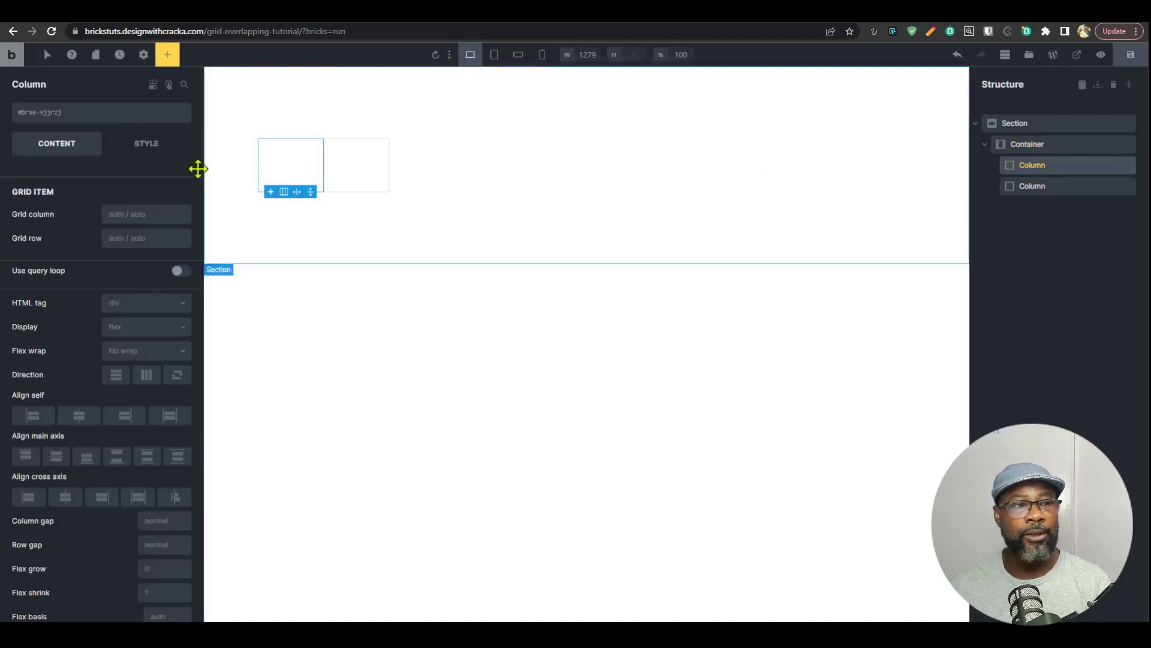
left_click(82, 117)
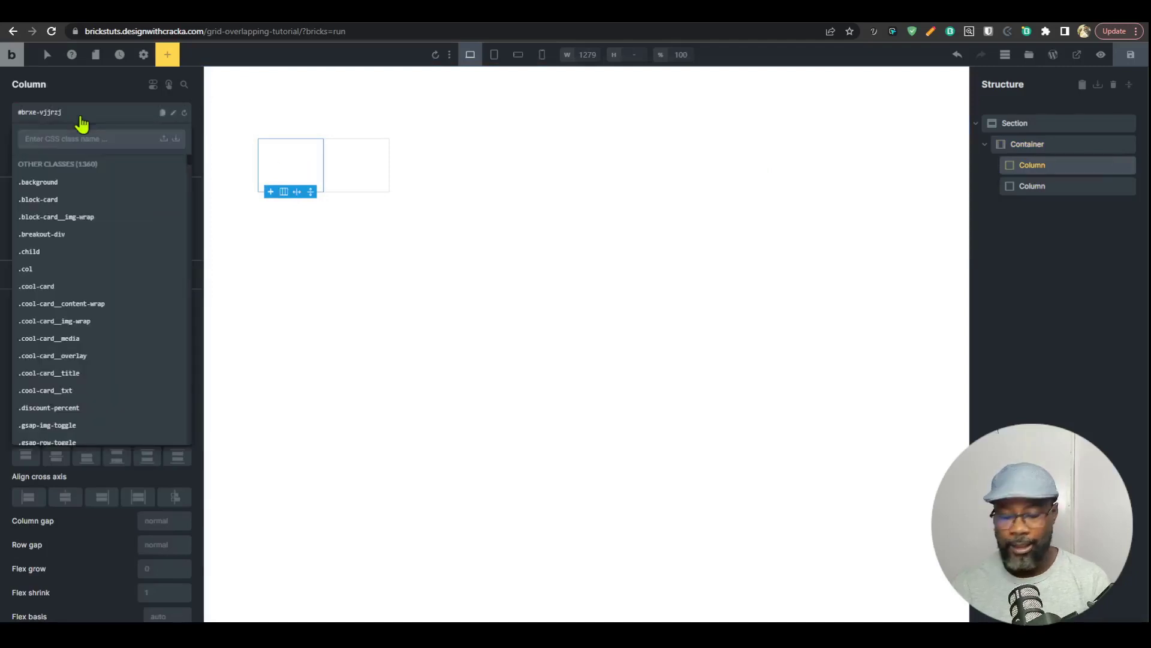
type("grid-overlpa")
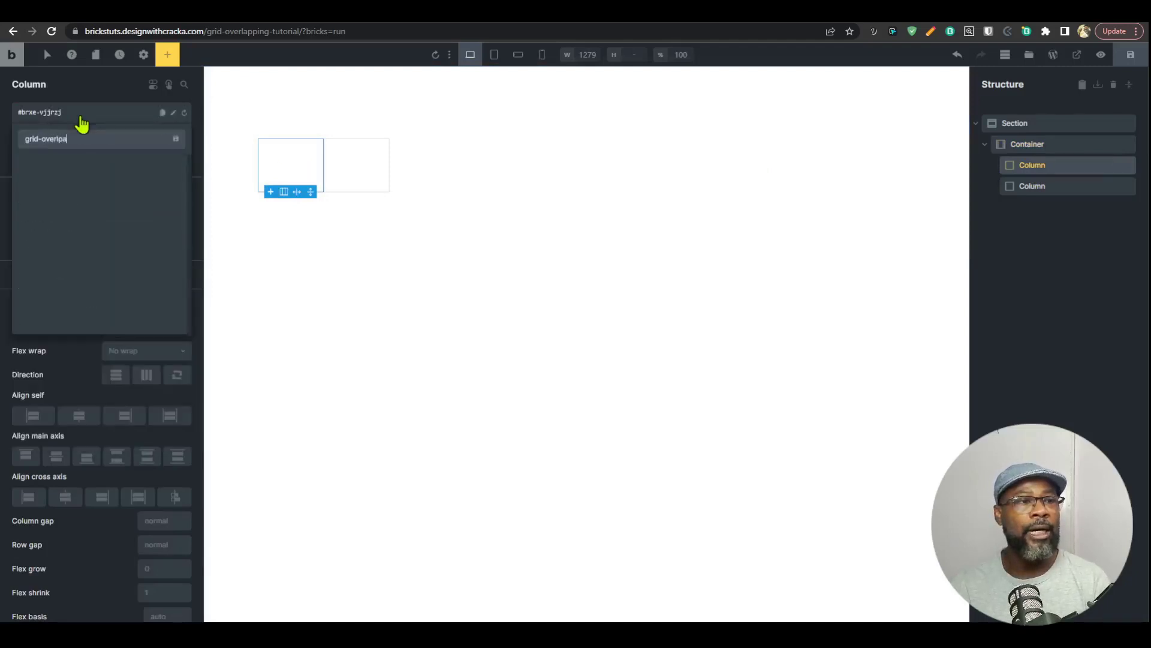
key("BackSpace")
key("BackSpace")
type("ap")
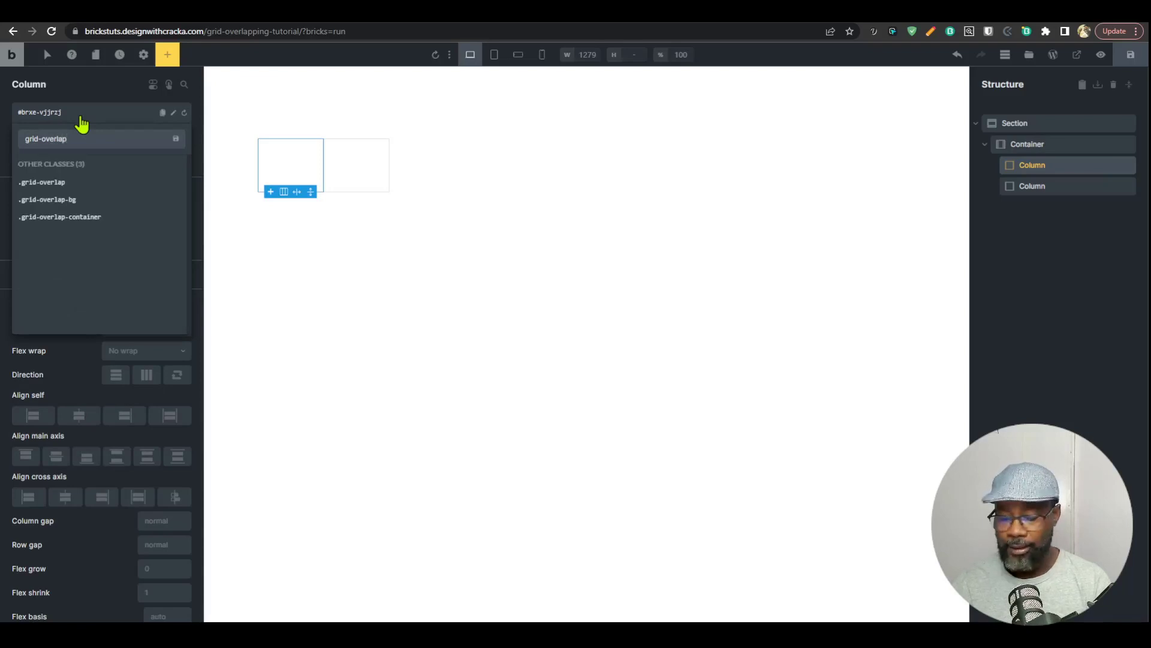
type("-ca")
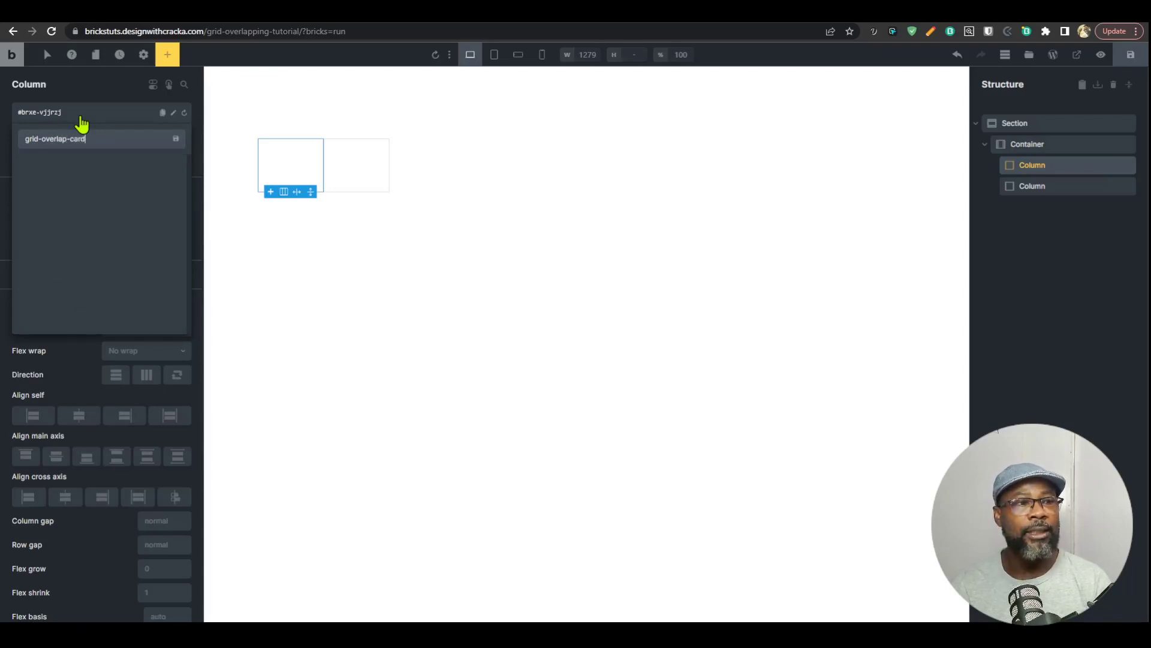
type("rd")
key("Return")
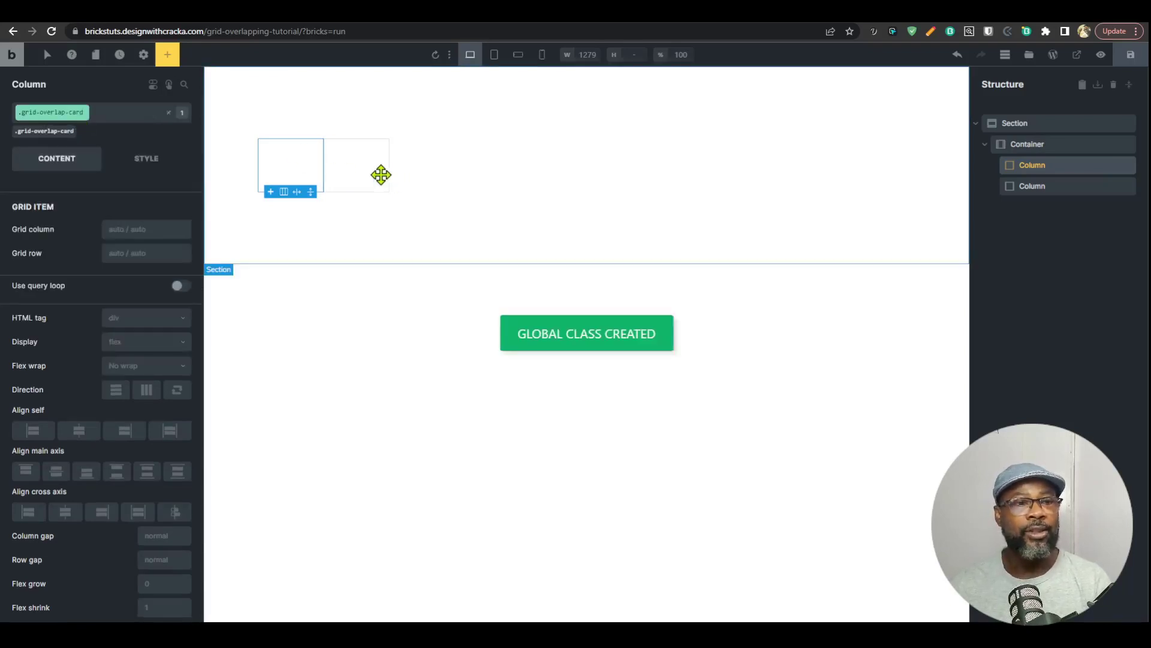
Step: Create the class grid-overlap-background on the second column
left_click(381, 175)
left_click(65, 113)
type("g")
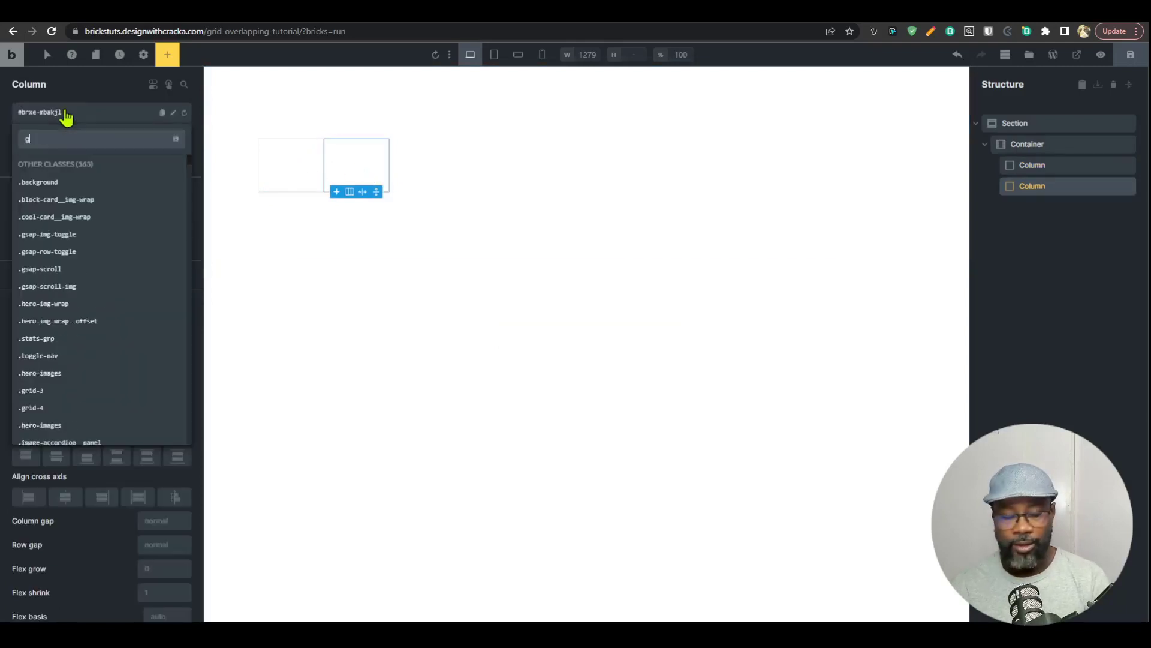
type("rid-ove")
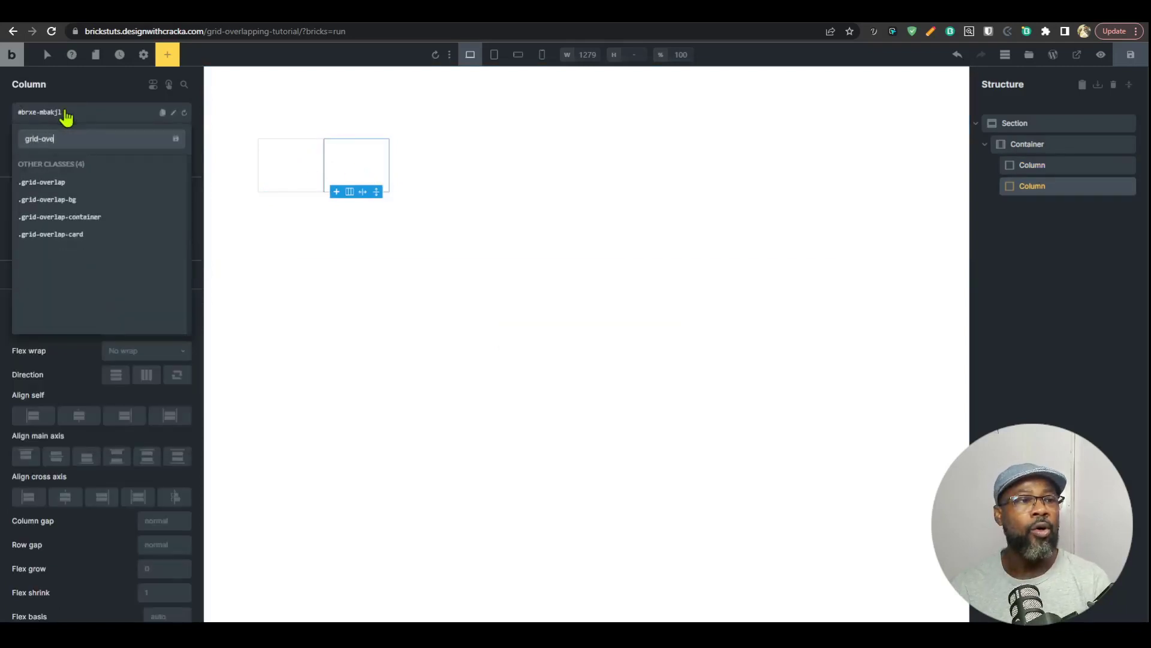
type("rlap-bakc")
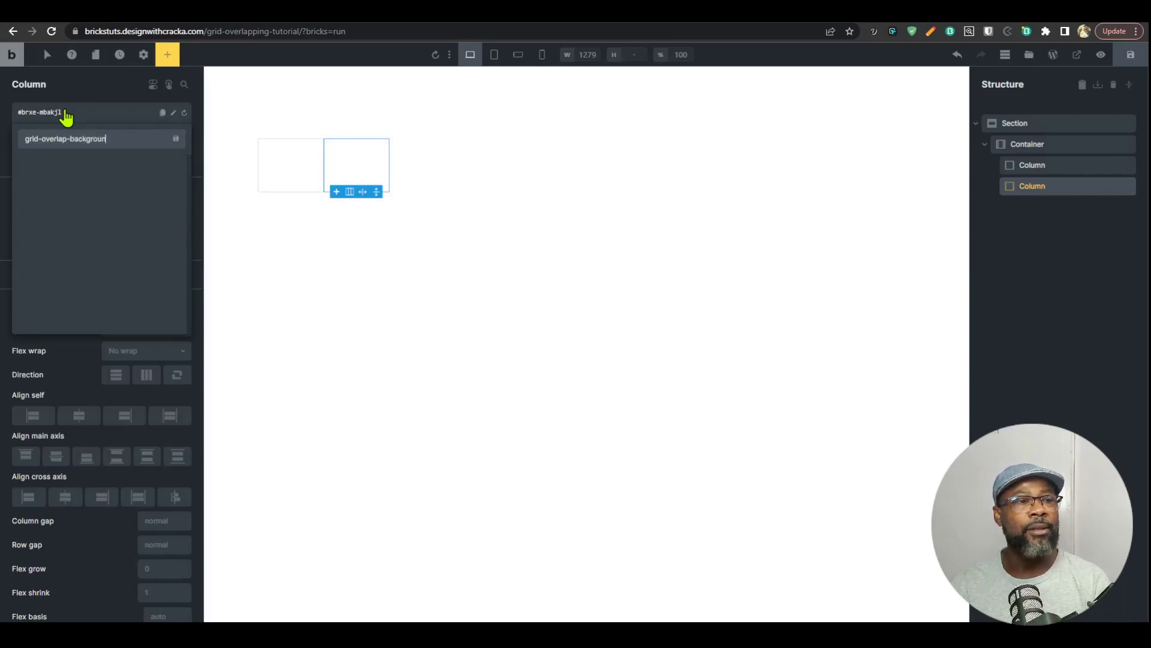
key("Return")
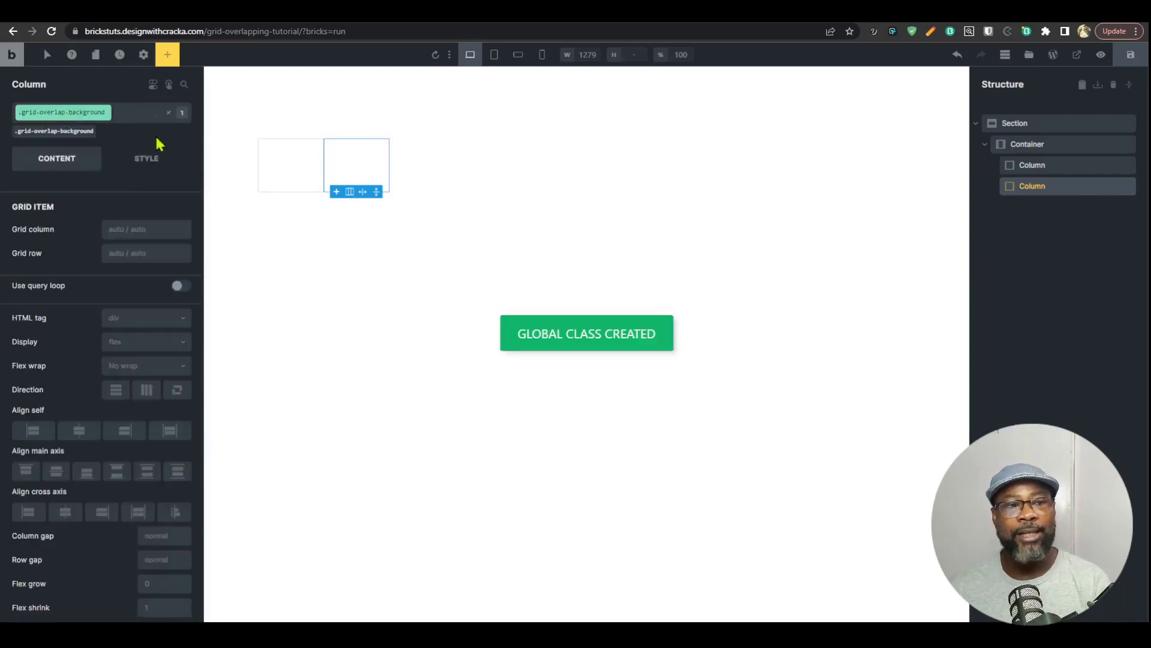
Step: Add a heading, a basic text and a button element inside the first column
left_click(284, 165)
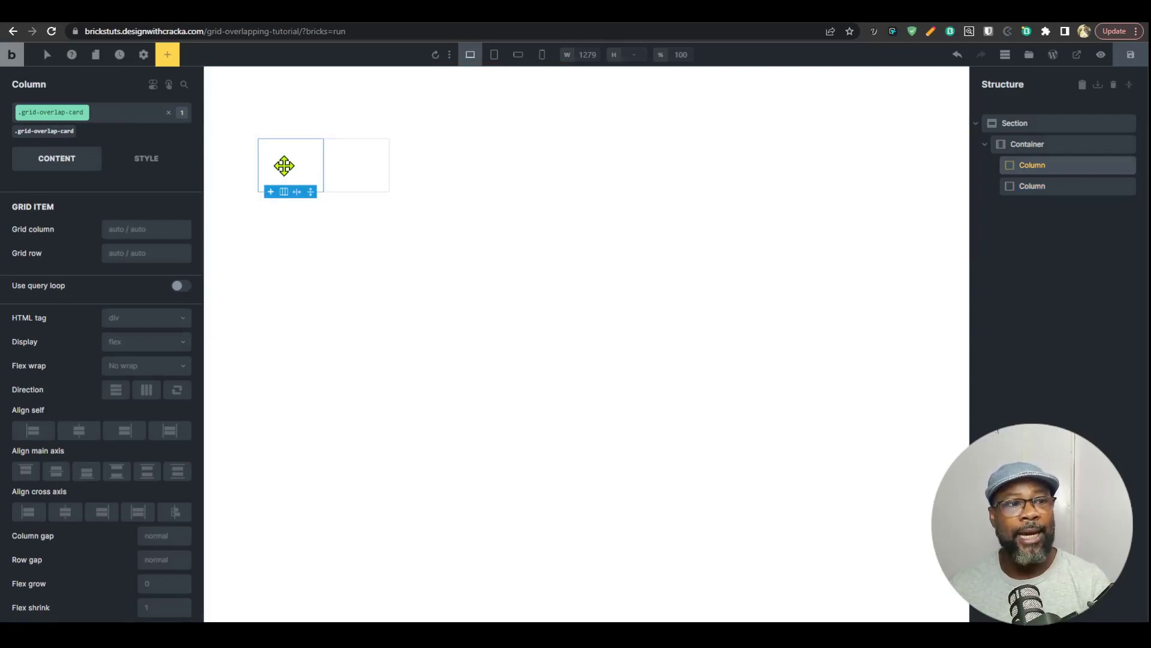
left_click(168, 54)
scroll(120, 402, "down", 2)
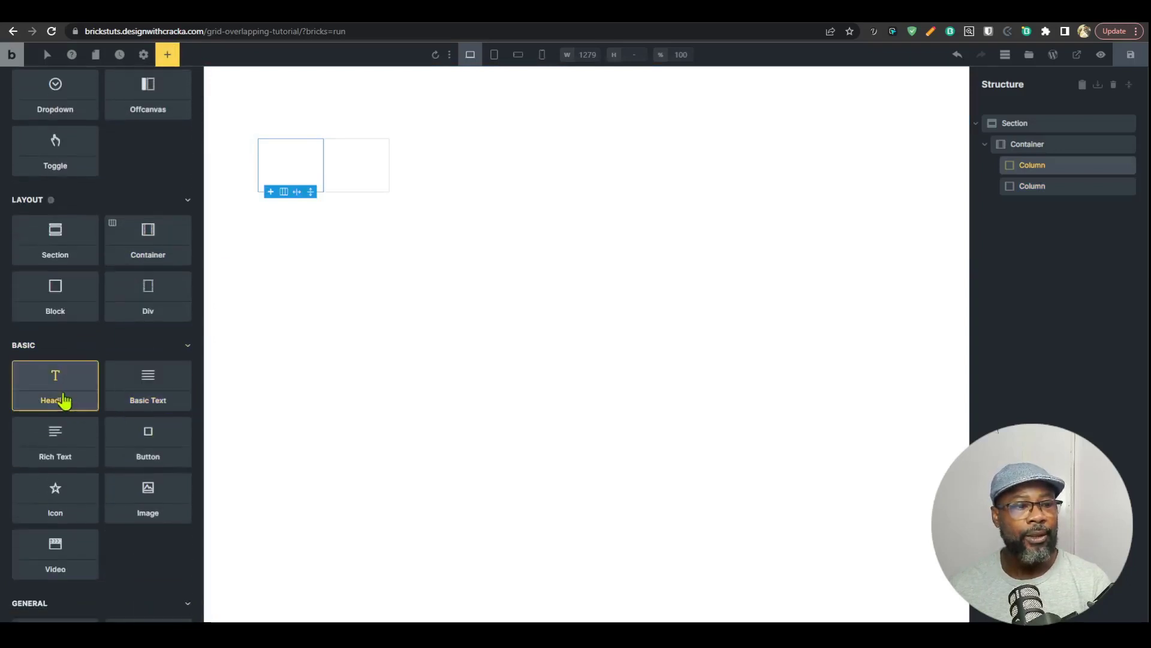
left_click(60, 395)
left_click(135, 393)
left_click(148, 458)
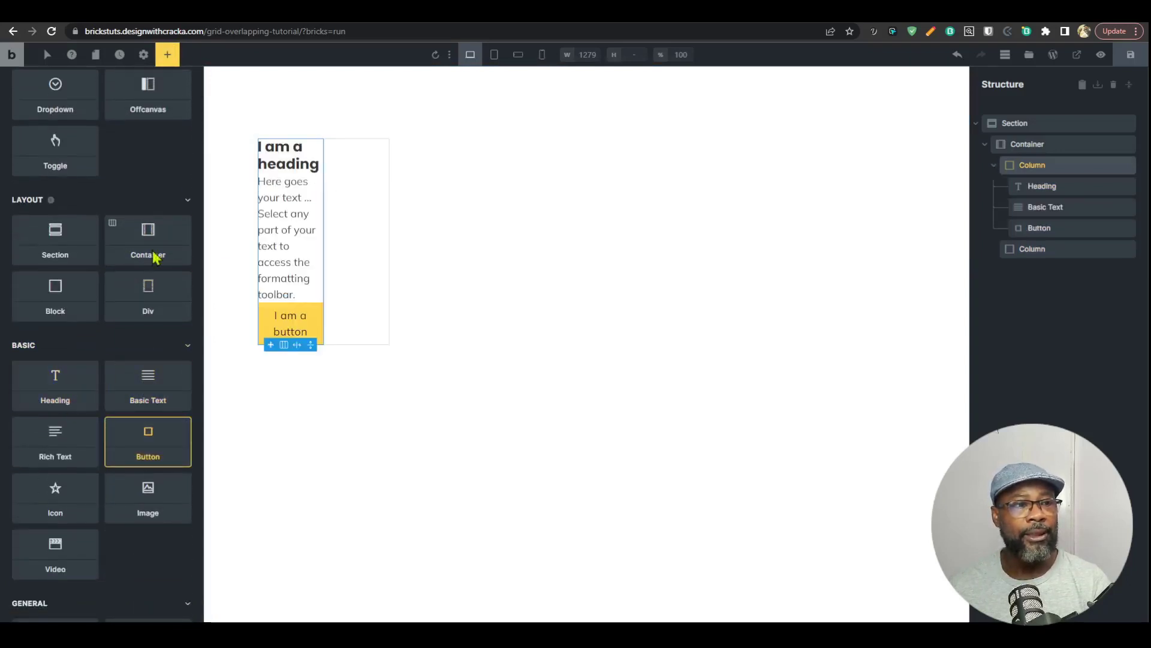
Step: Set the row gap of the first column's grid-overlap-card class to 2rem
left_click(354, 279)
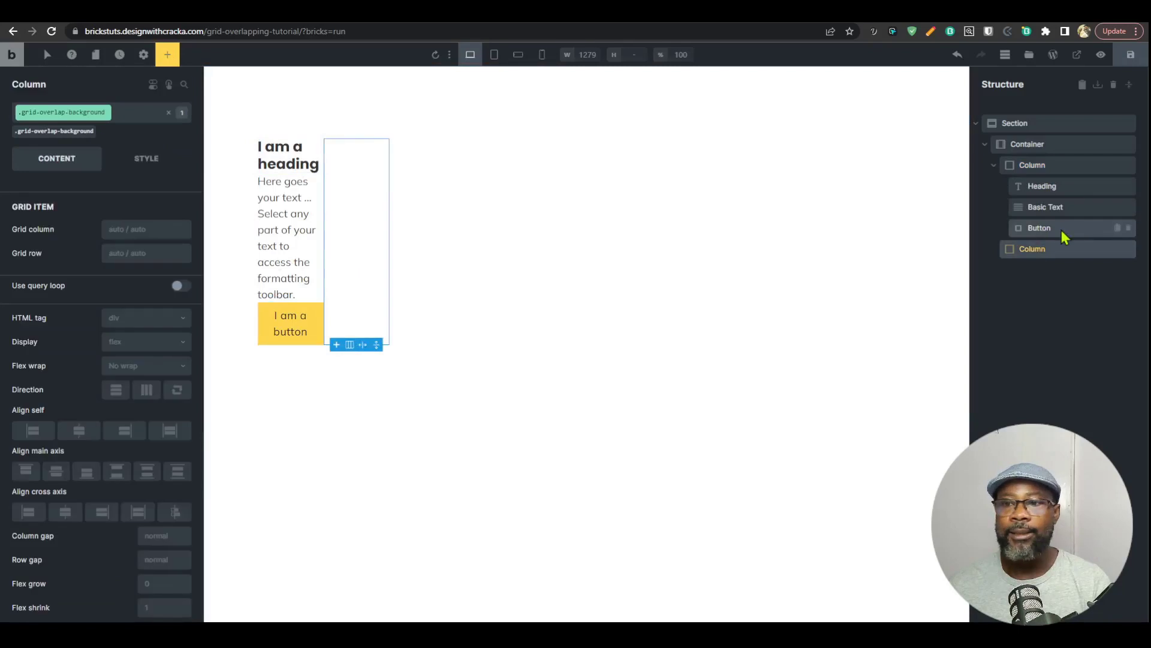
left_click(1034, 168)
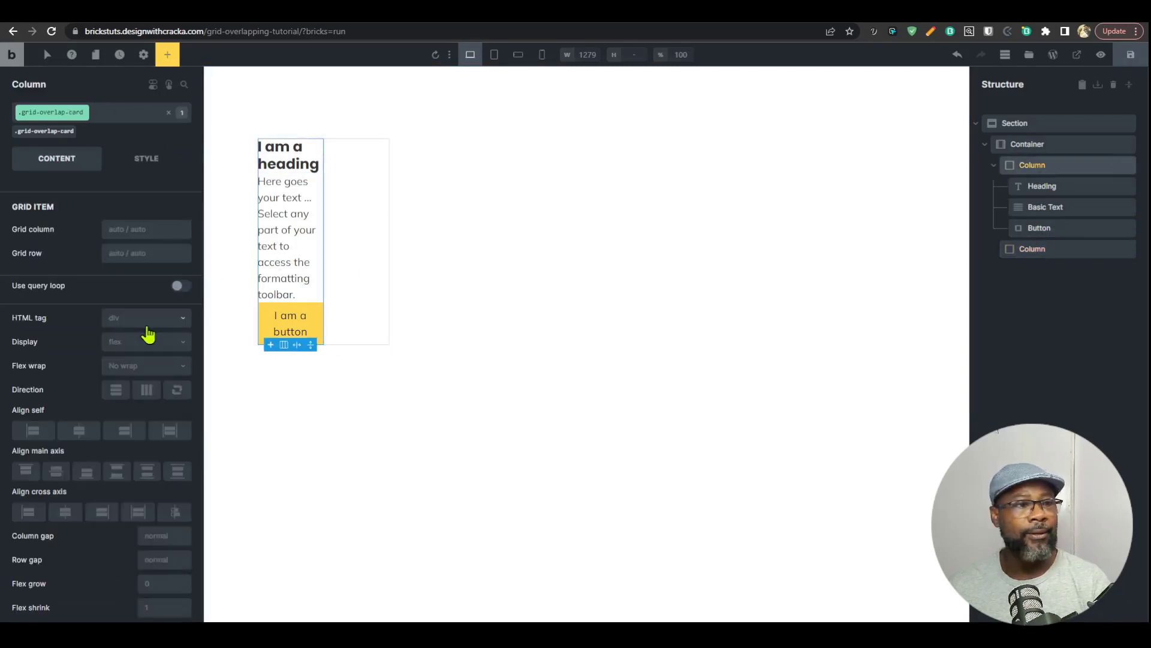
left_click(163, 558)
type("2rem")
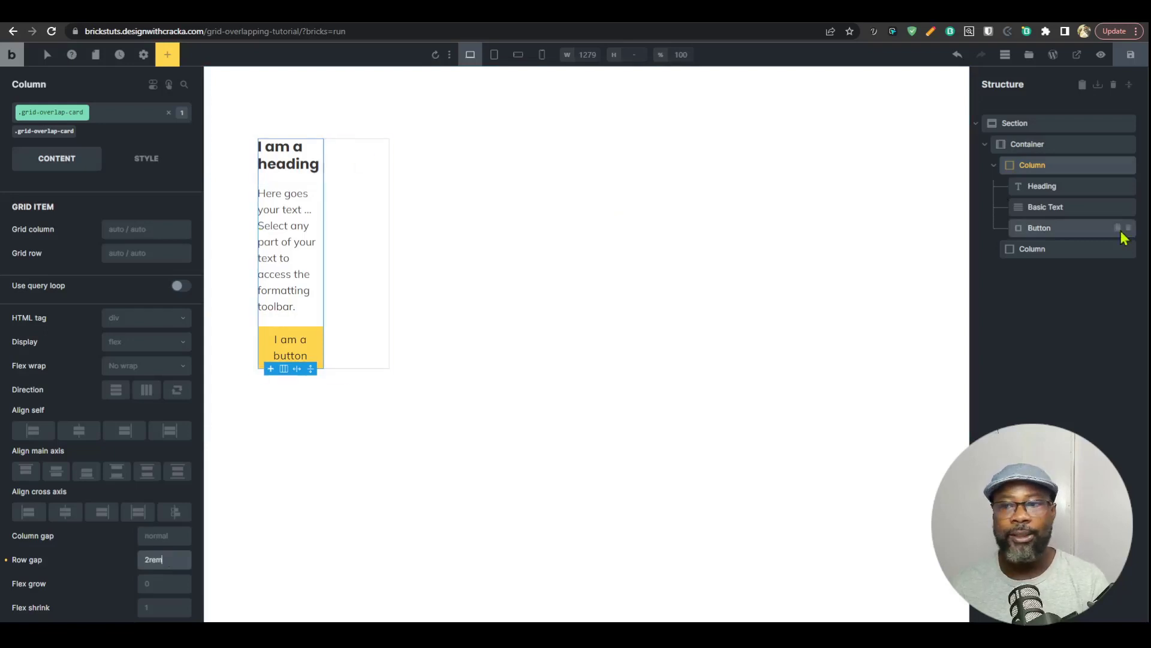
Step: Add an Image element inside the second column
left_click(1036, 248)
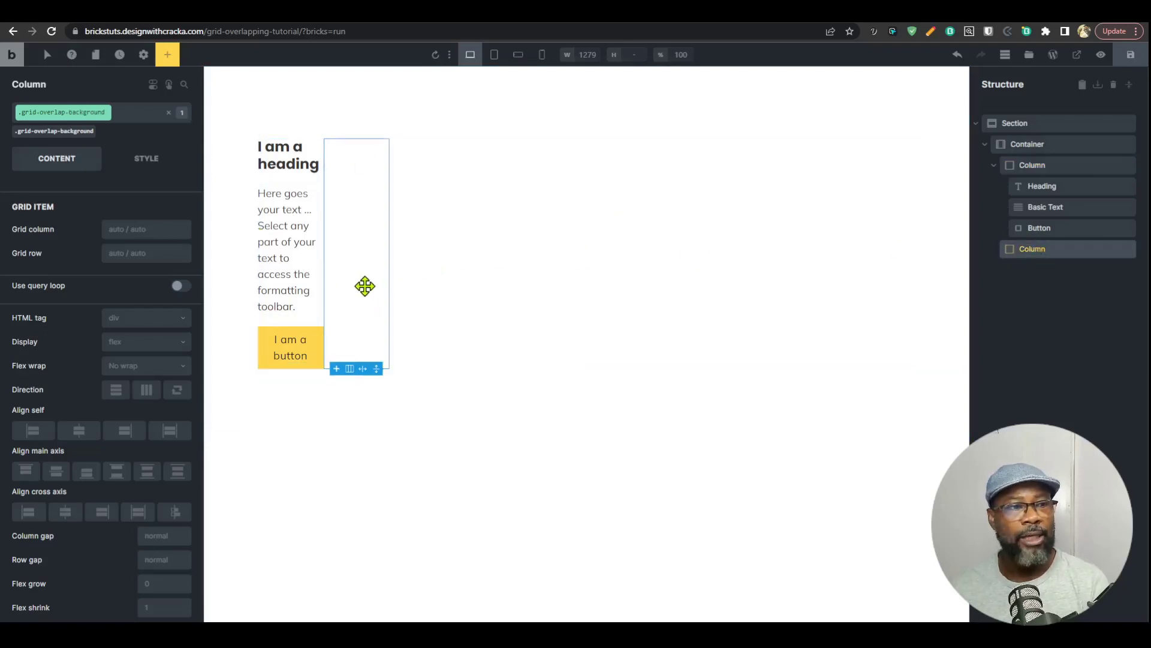
left_click(167, 56)
type("image")
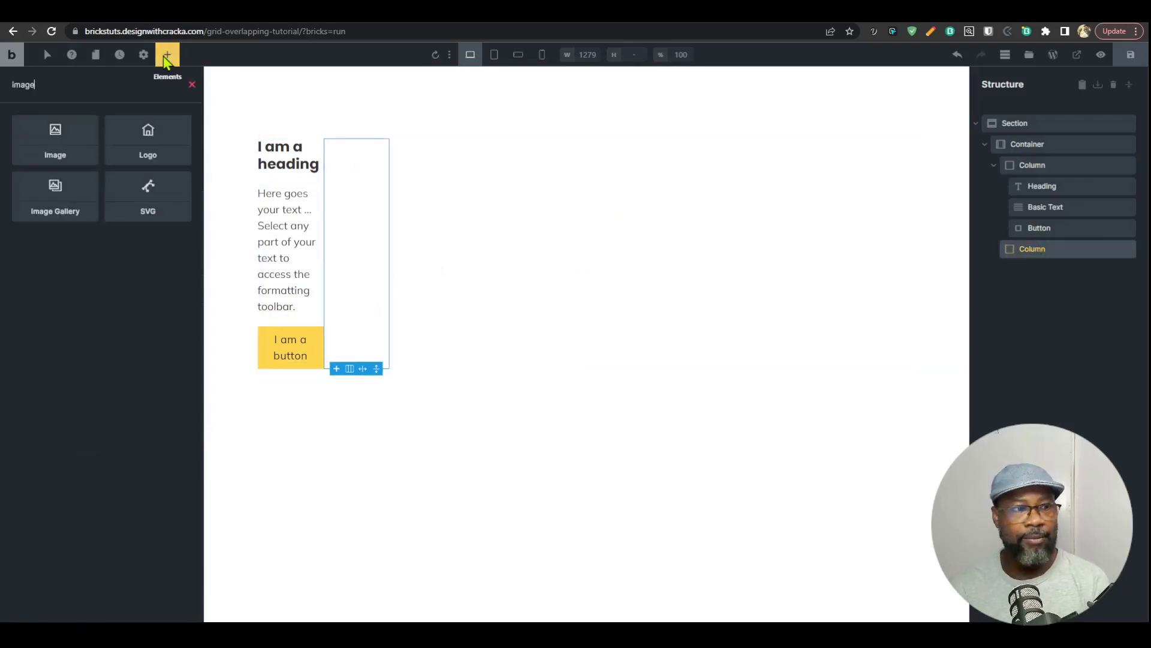
left_click(48, 146)
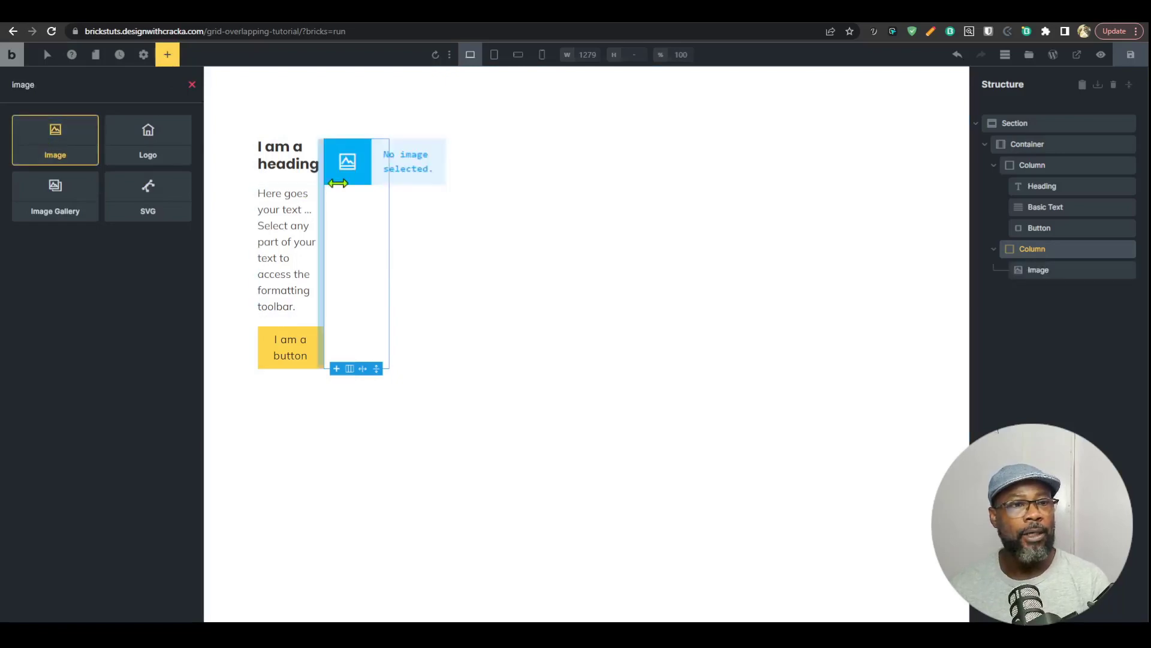
Step: Insert the abstract 3D picture with the pastel cylinder from the media library into the image element
left_click(395, 169)
left_click(109, 197)
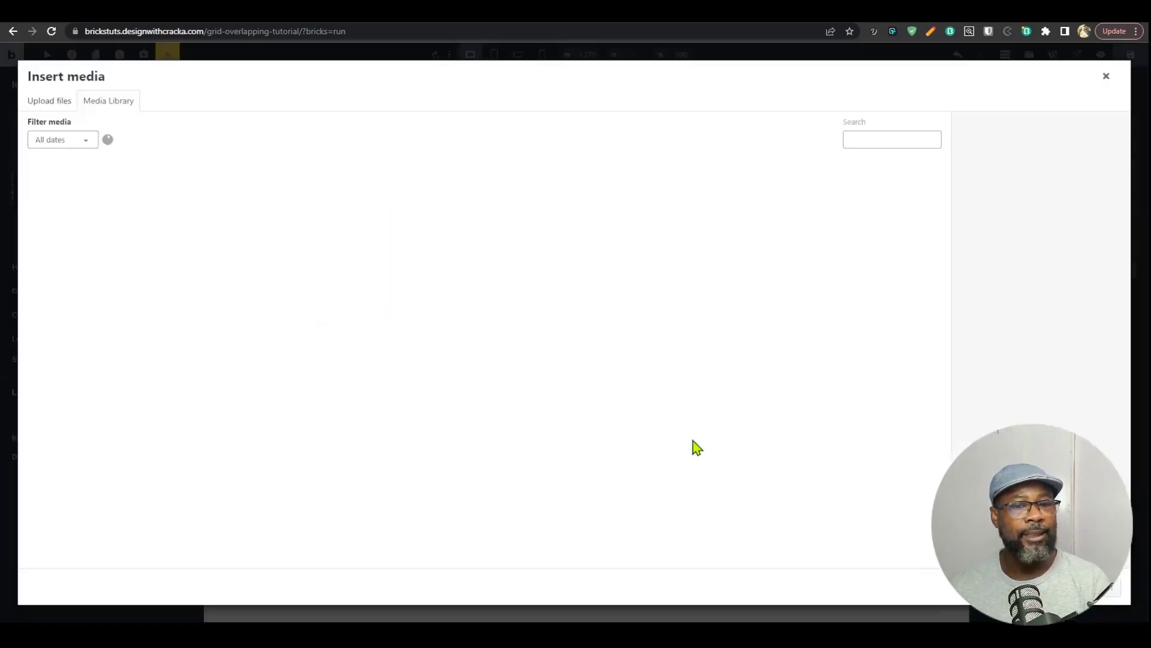
scroll(515, 462, "down", 8)
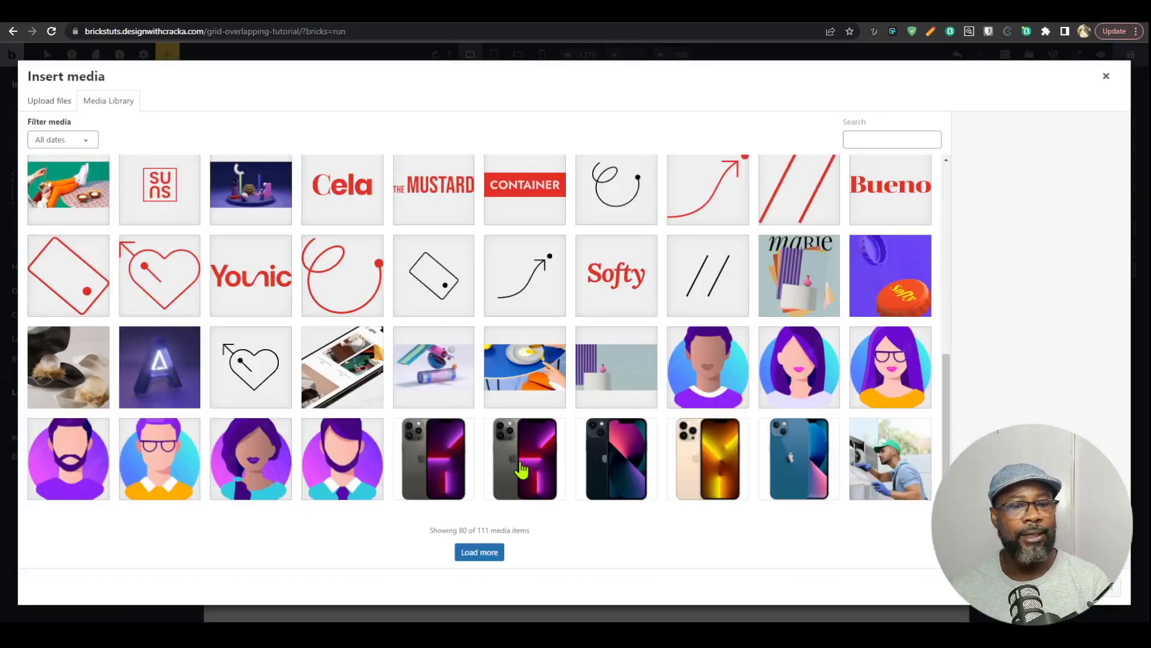
left_click(452, 393)
left_click(1109, 588)
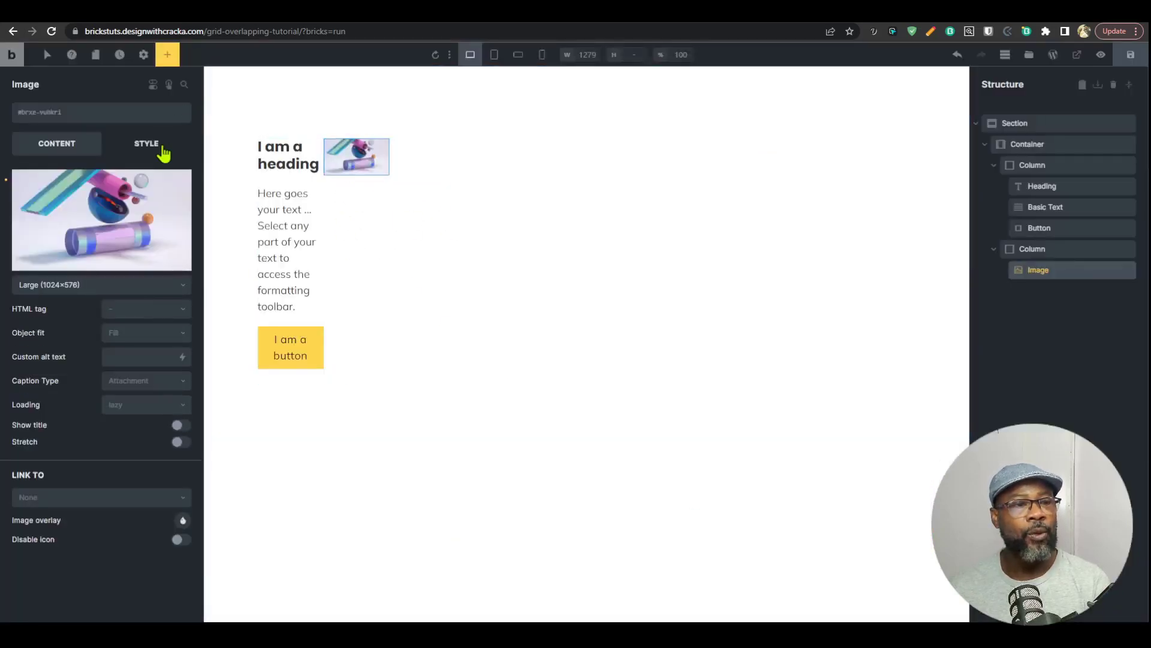
Step: Create the class grid-overlap-bg-img on the image element
left_click(96, 117)
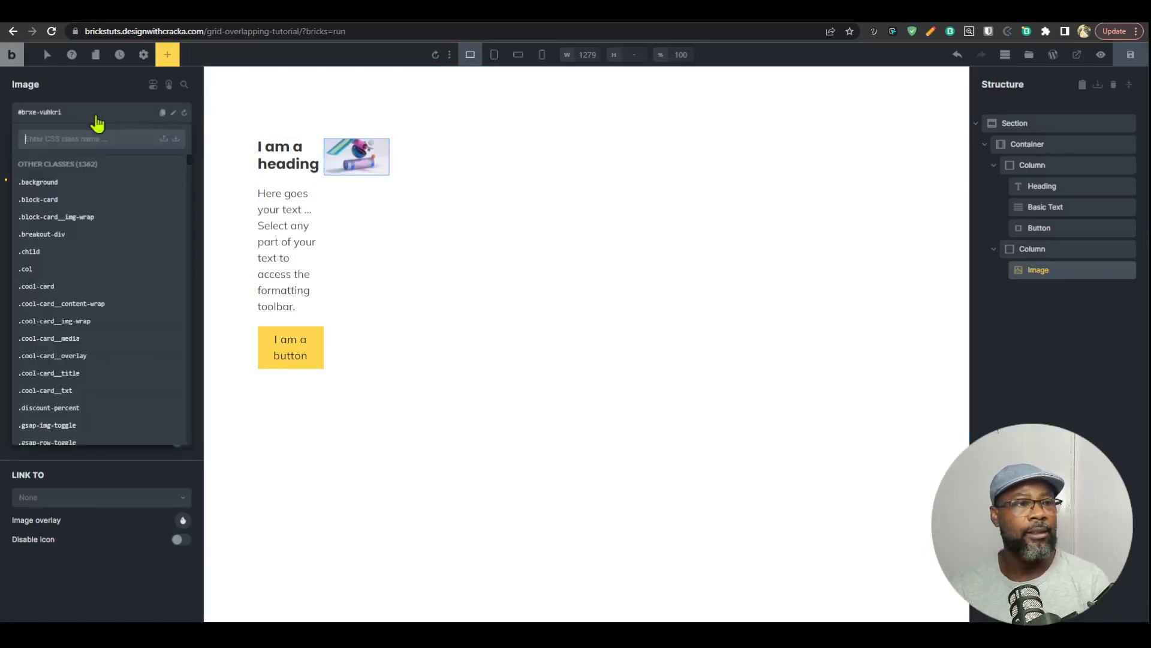
type("grid-")
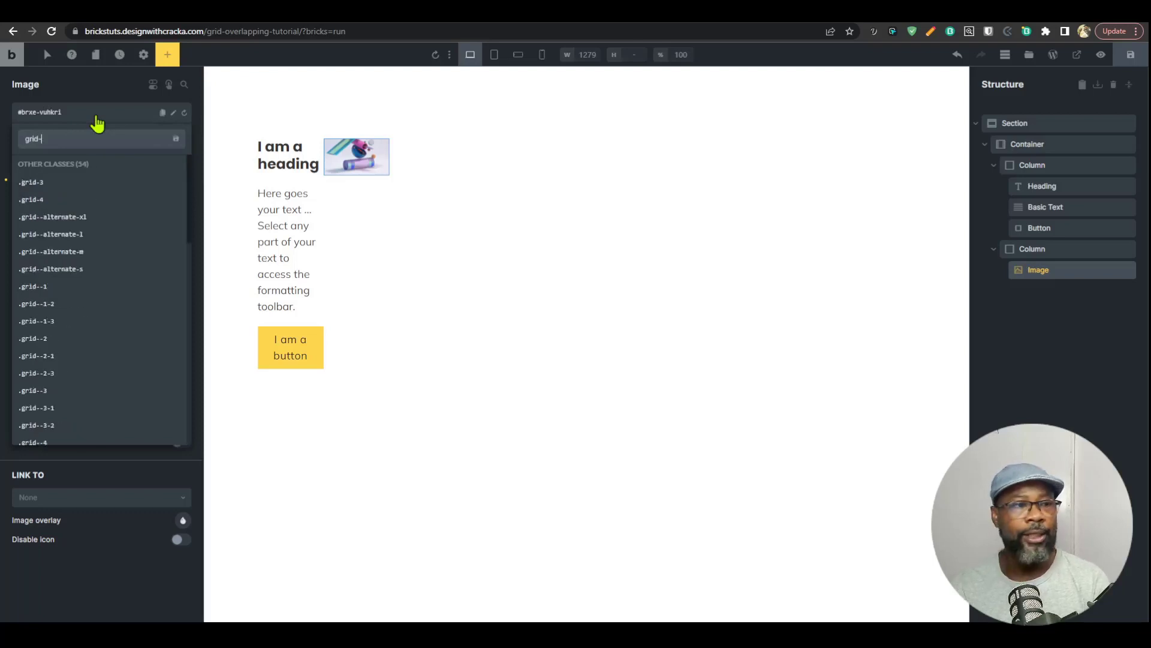
type("overlap")
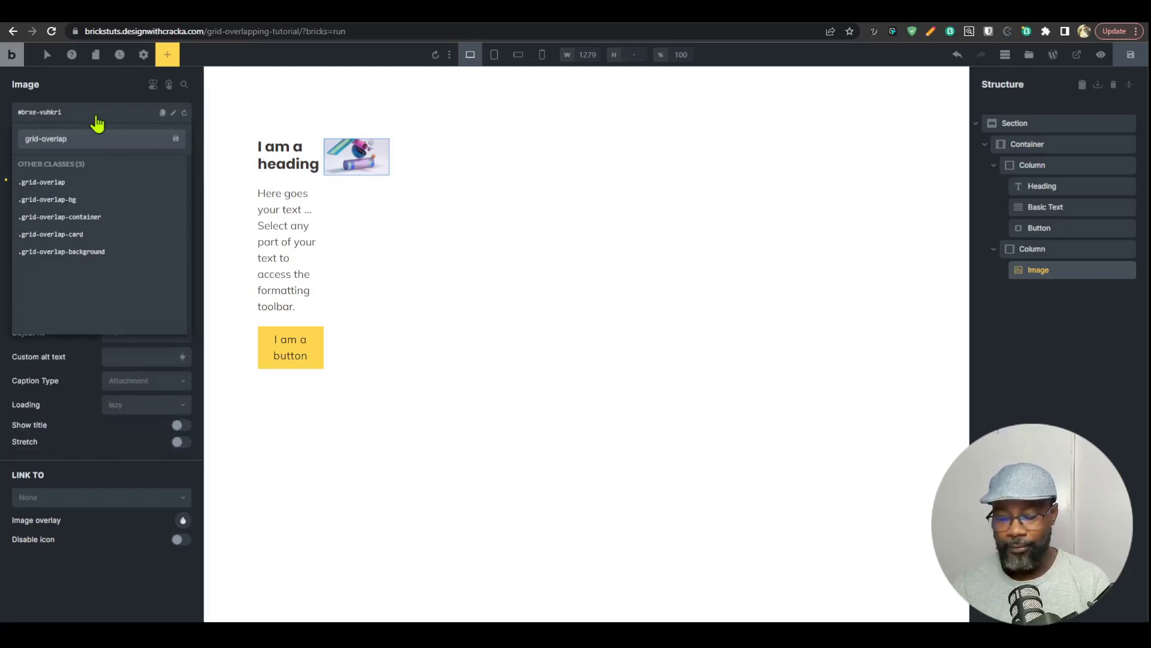
type("-bg")
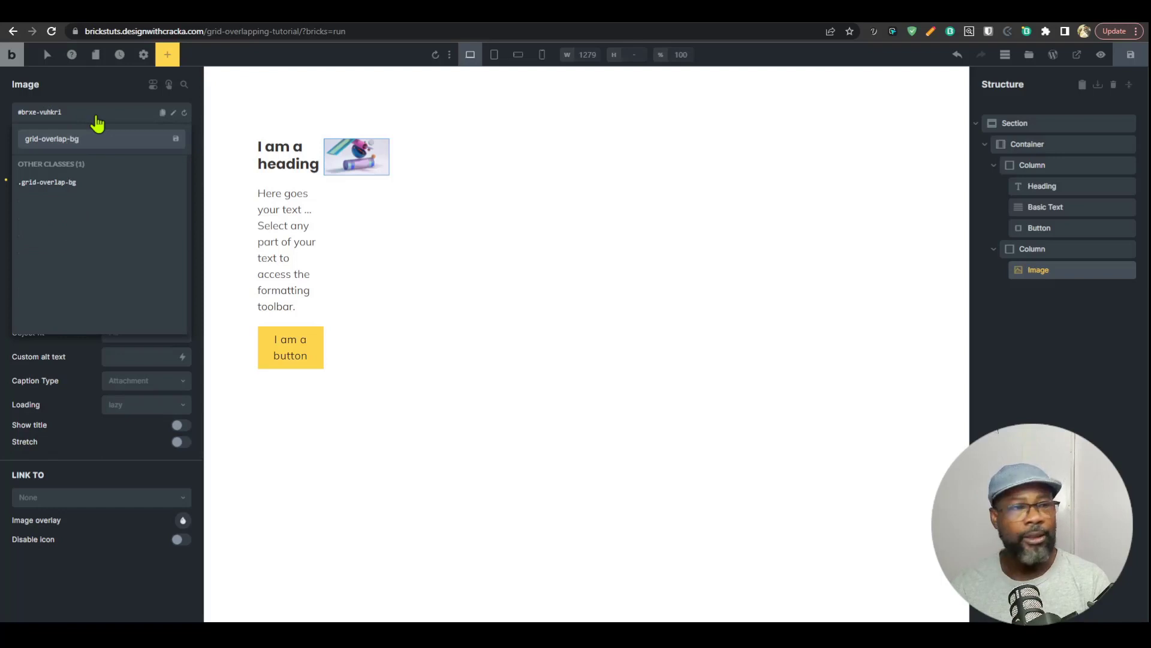
type("-img")
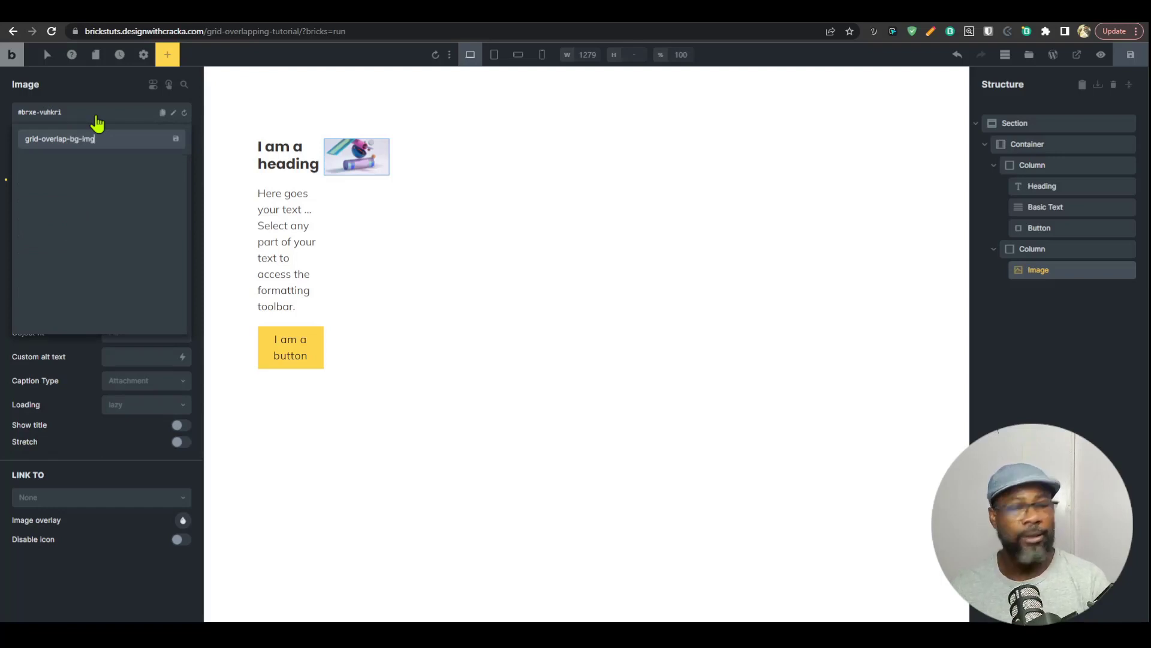
key("Return")
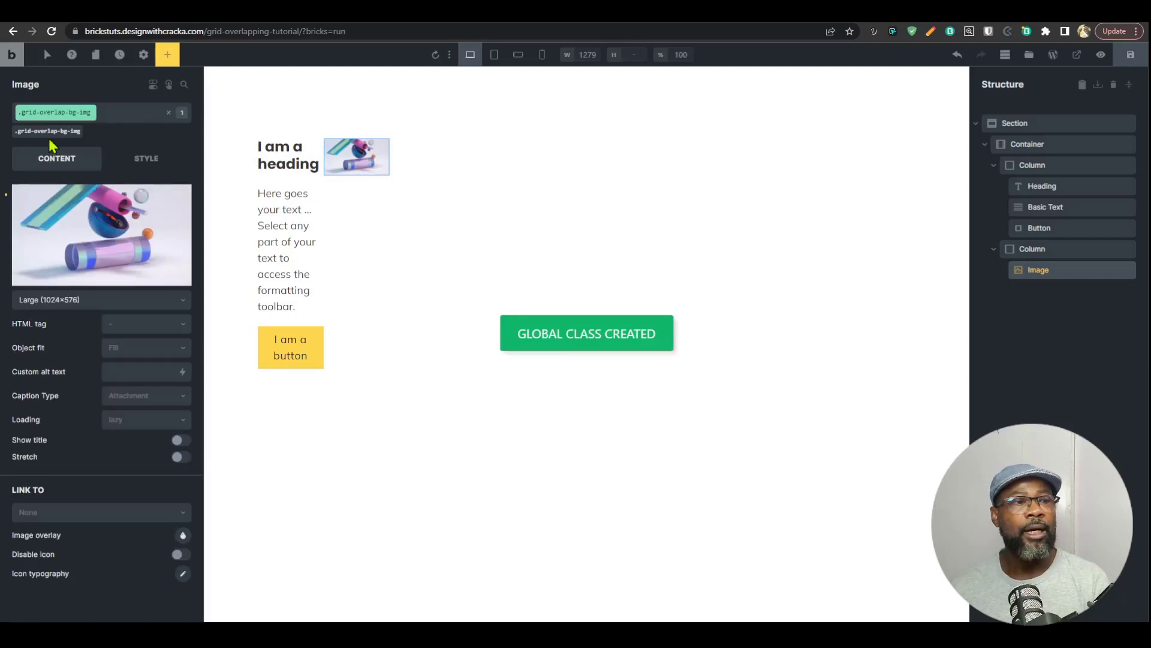
Step: Set the width and max. width of the grid-overlap-bg-img class to 100%
left_click(151, 161)
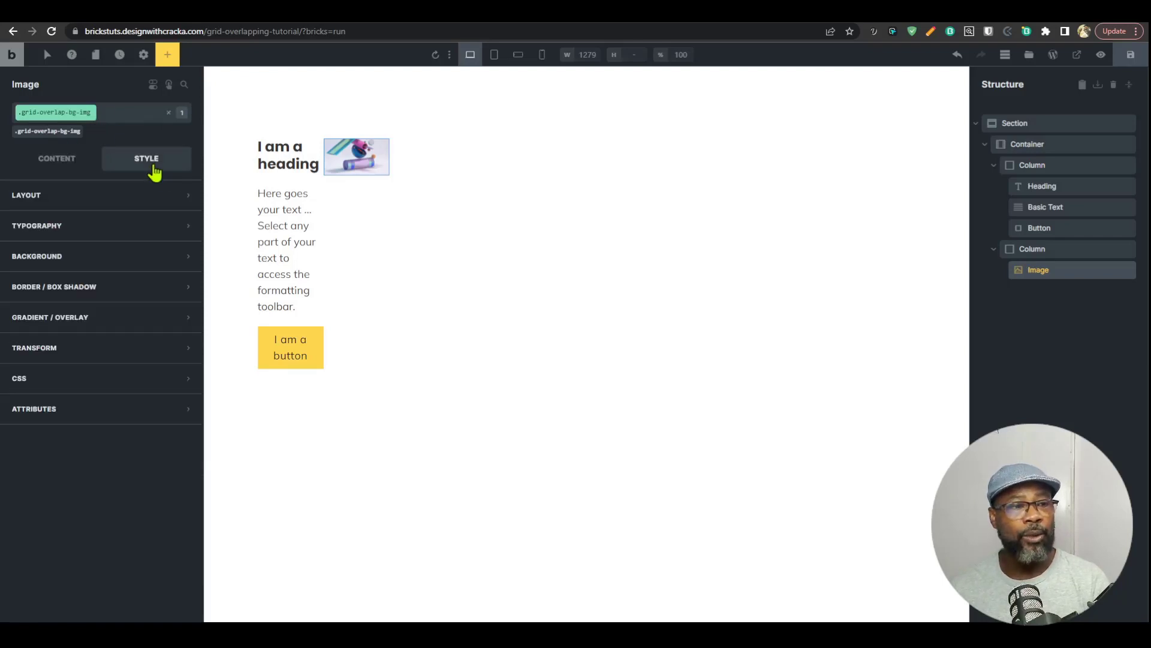
left_click(126, 197)
type("1")
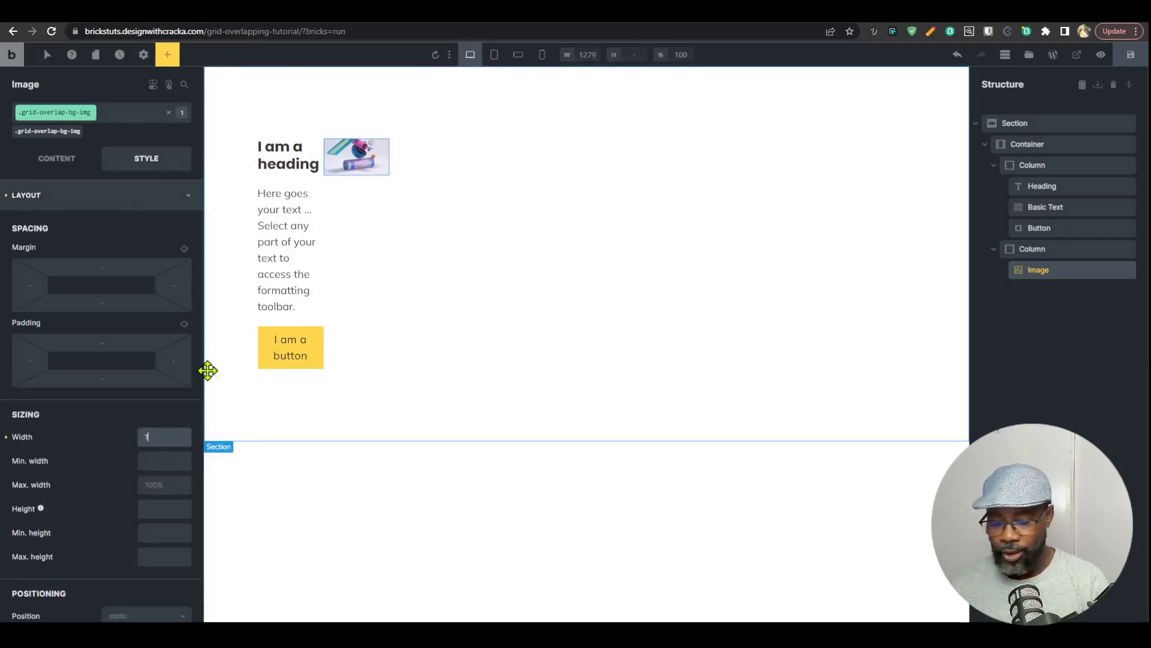
type("00%")
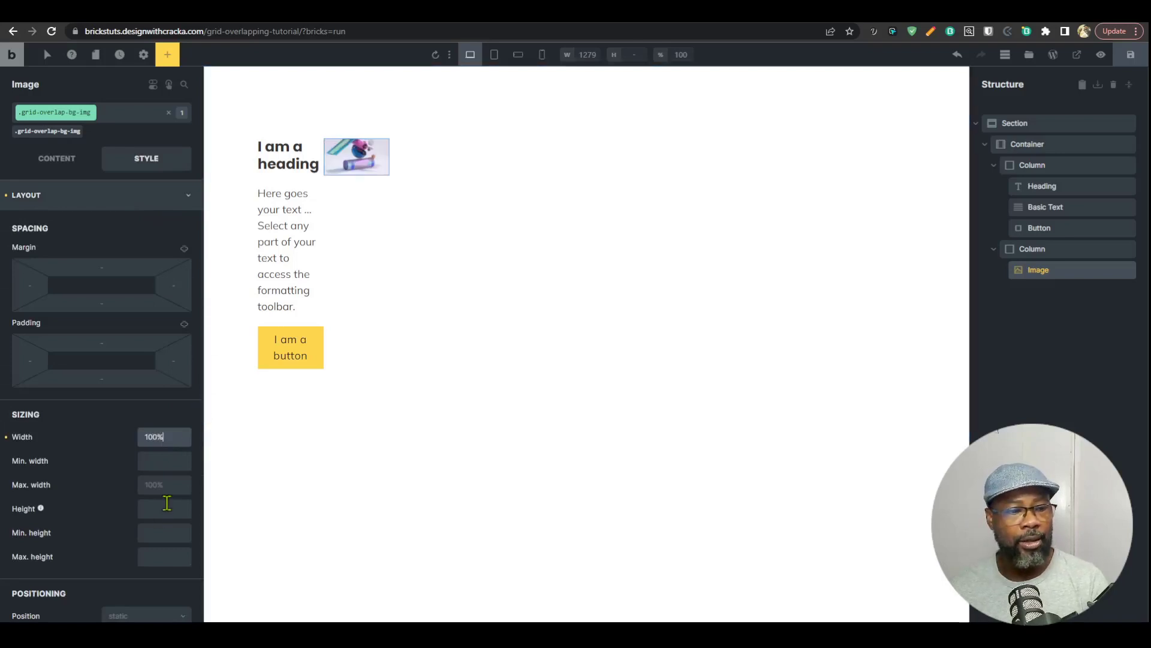
left_click(162, 489)
type("100%")
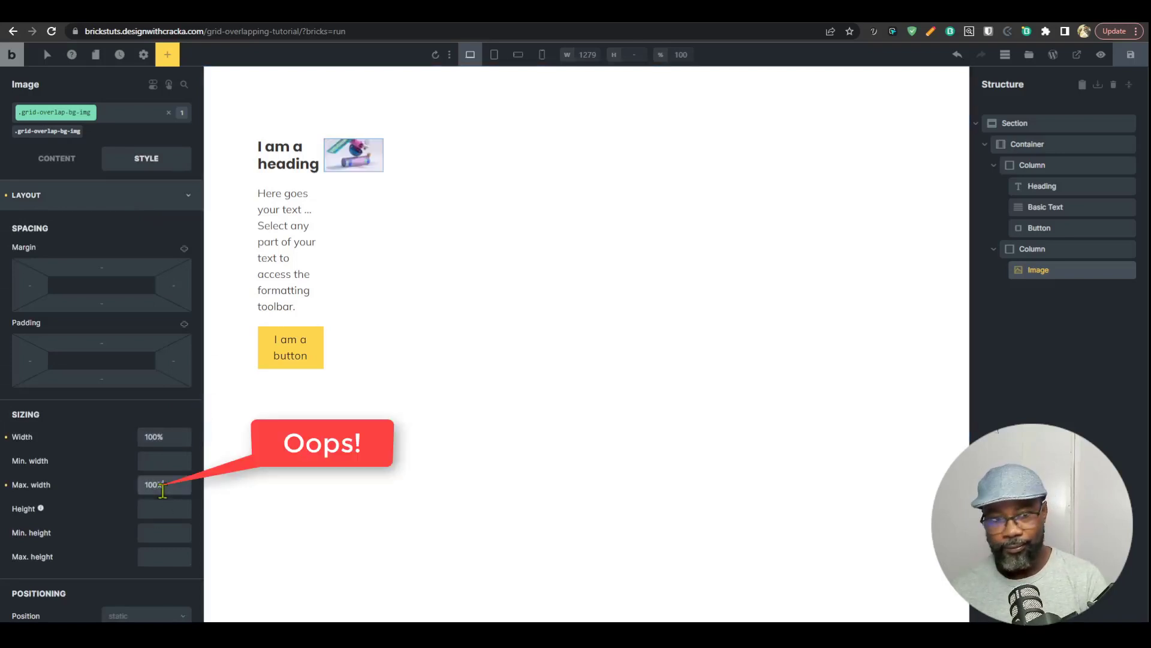
Step: Set the grid column of the grid-overlap-card class on the first column to 1/6
left_click(1000, 169)
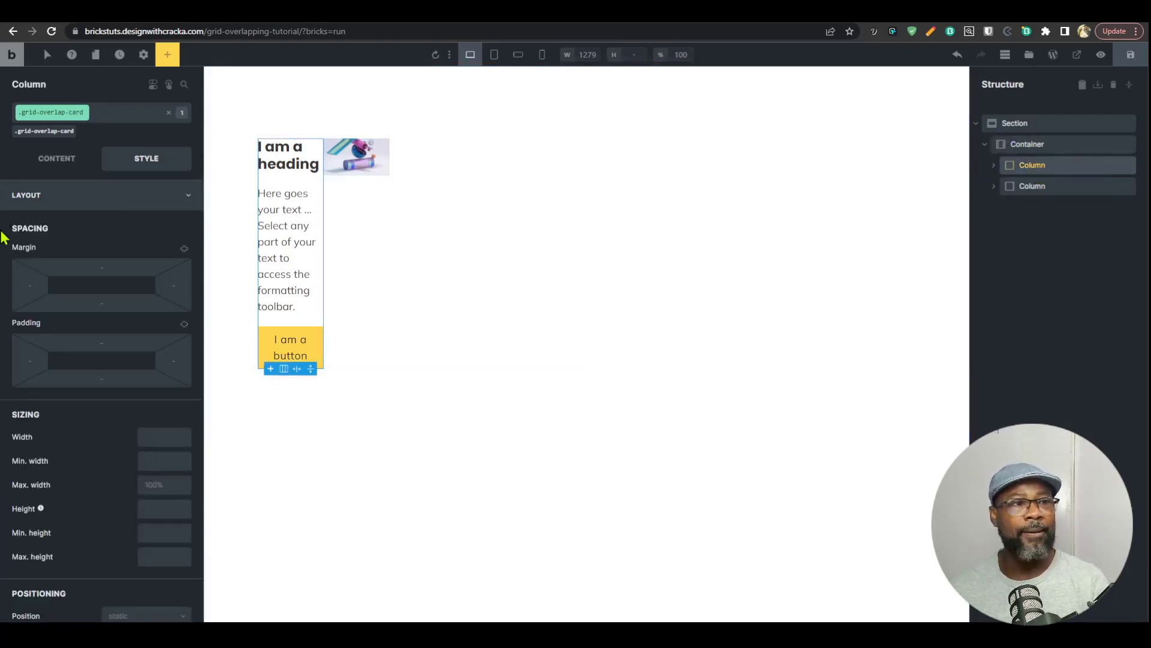
left_click(35, 166)
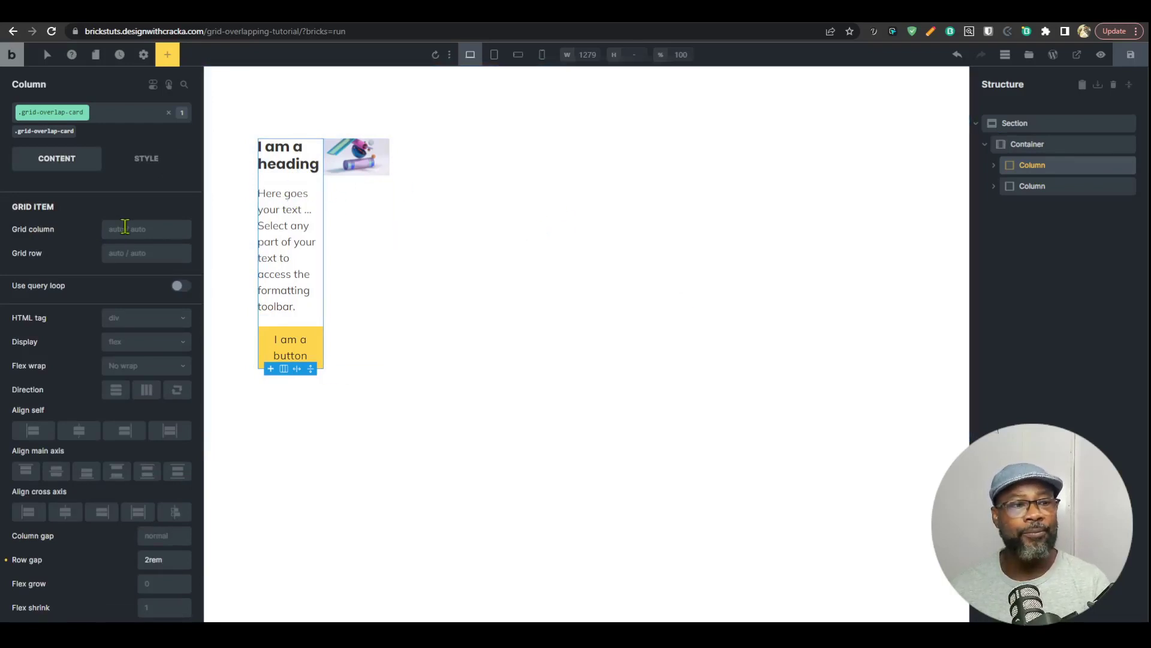
left_click(165, 224)
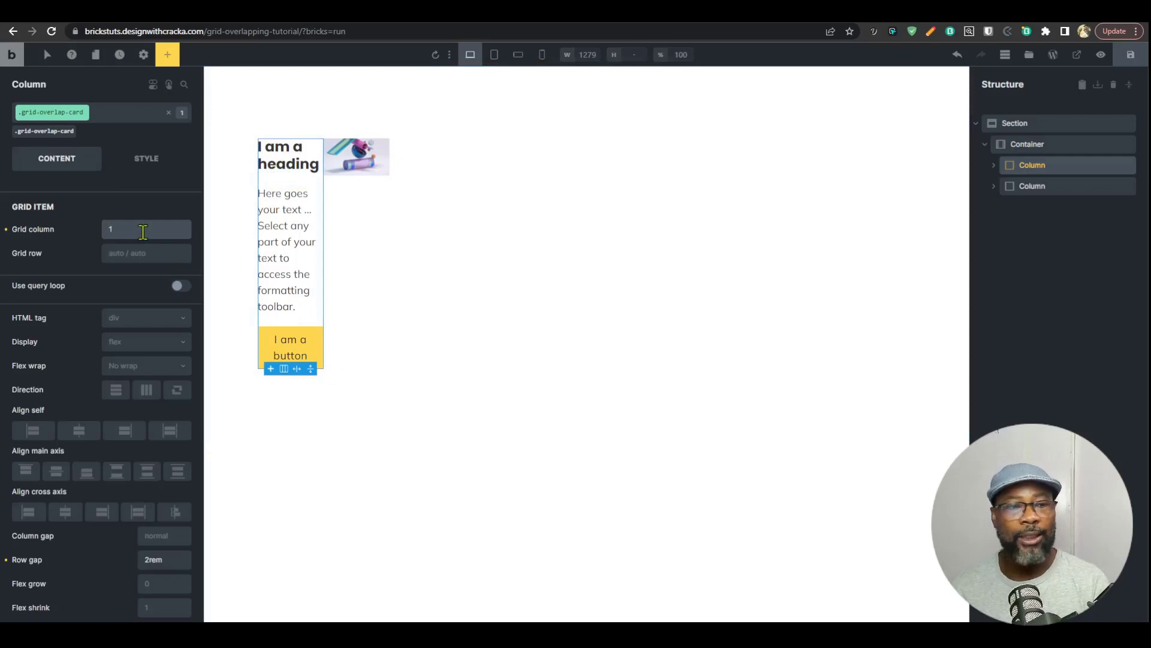
type("1/6")
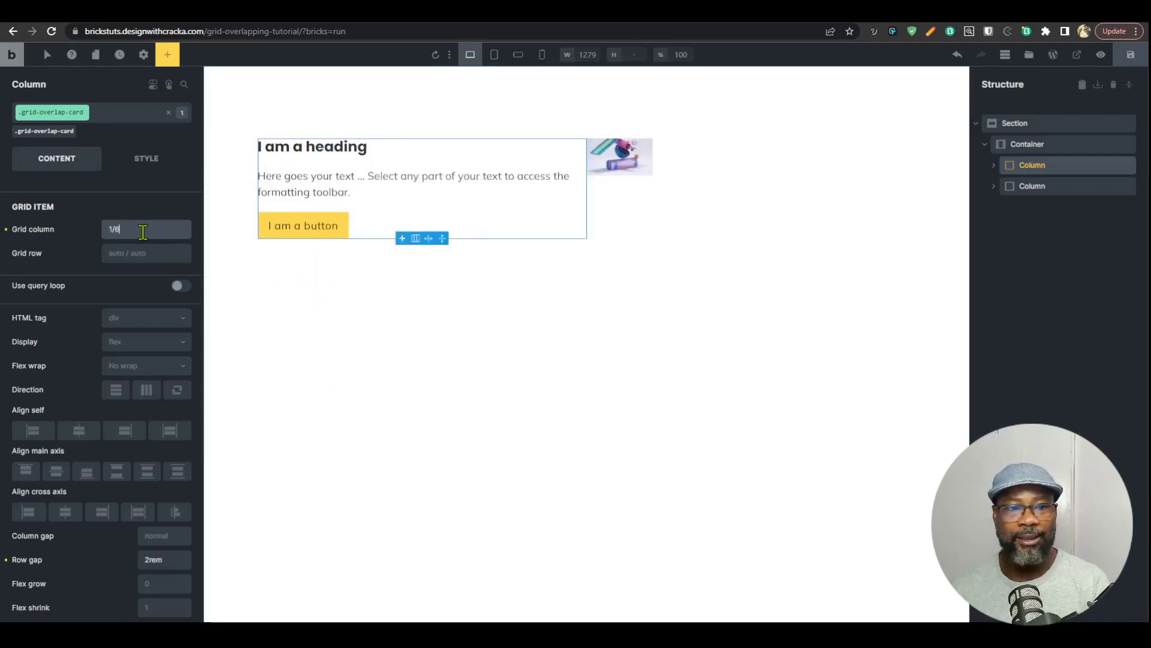
Step: Give the grid-overlap-card class a linked padding of 3.2rem on all four sides
left_click(146, 159)
left_click(111, 340)
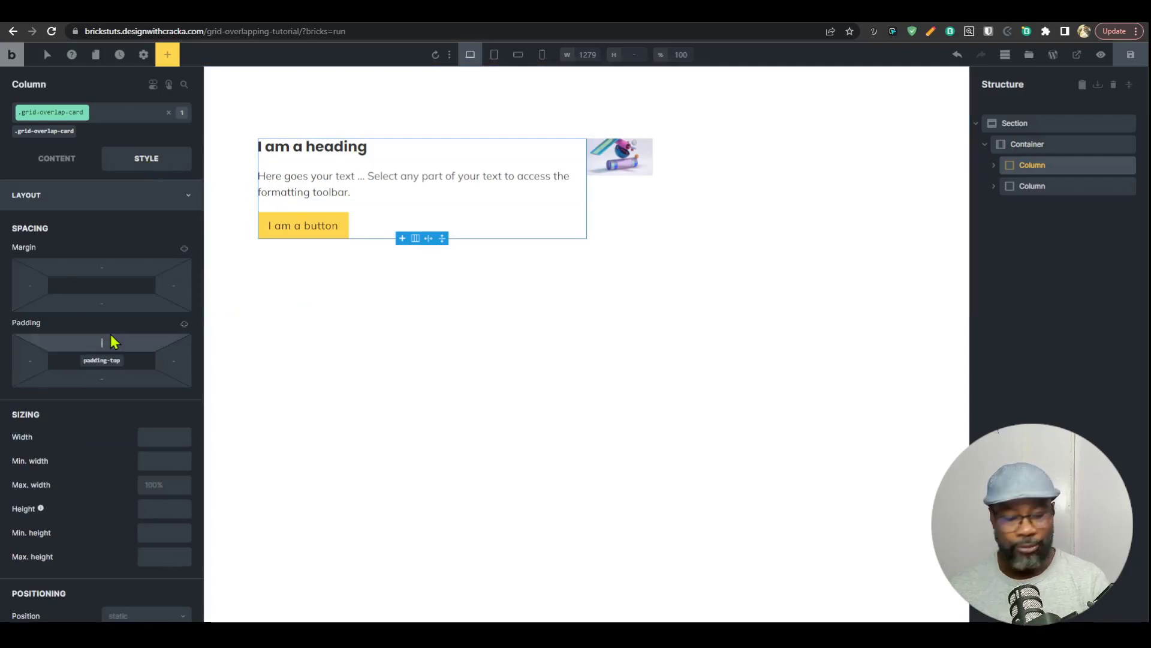
type("2rem")
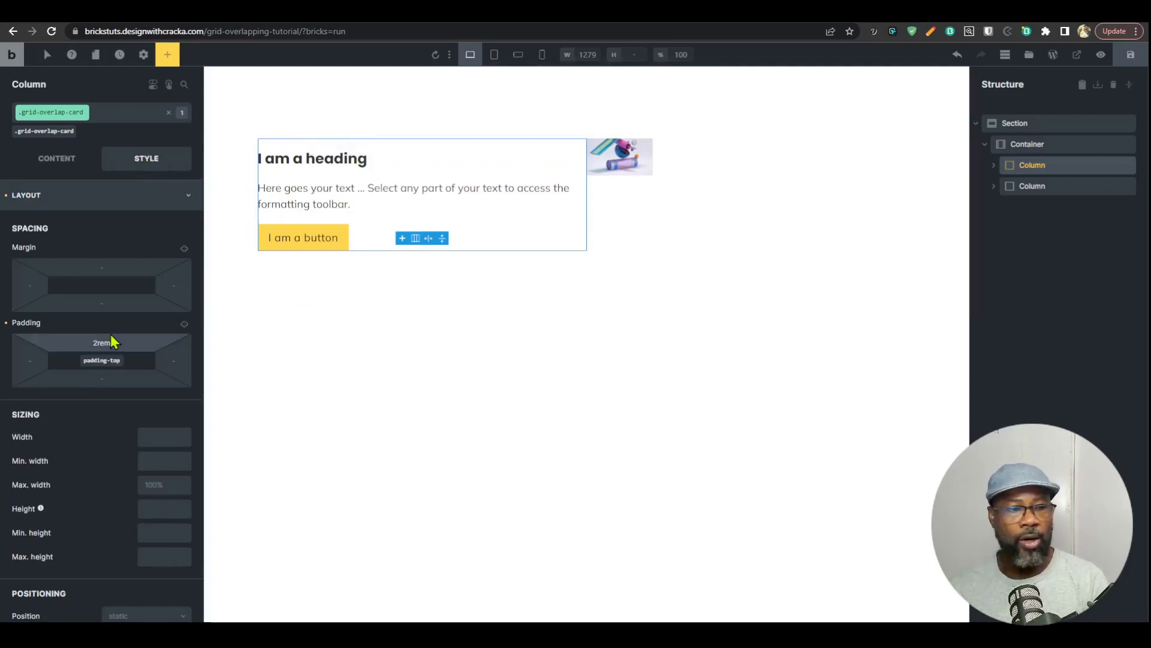
left_click(185, 324)
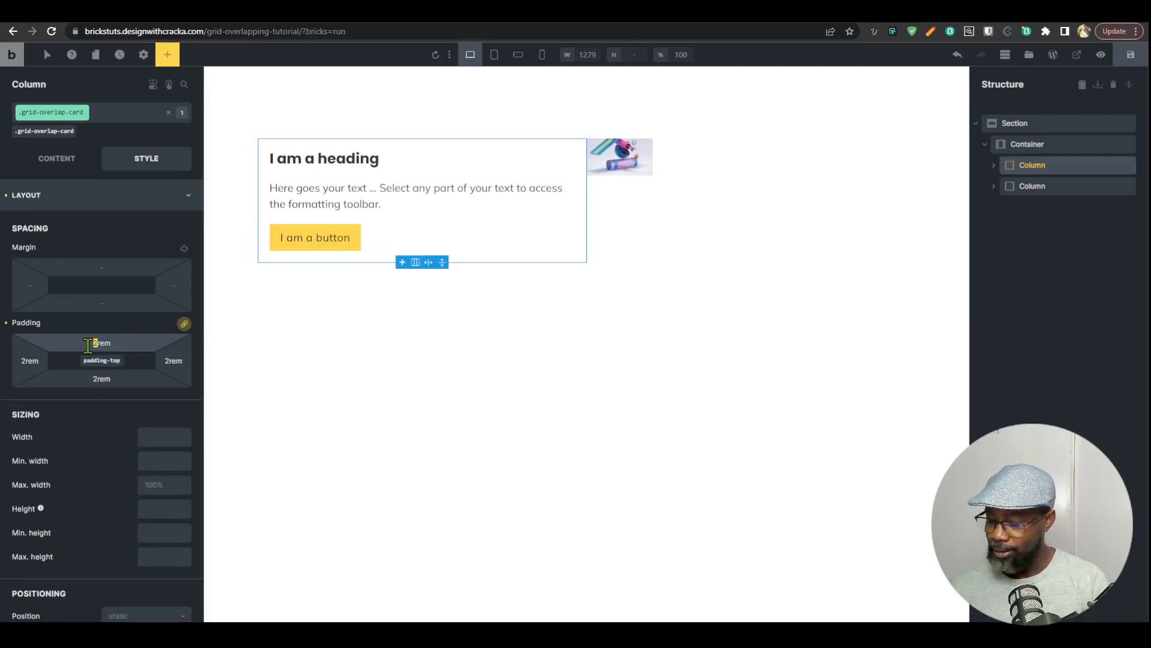
left_click(90, 344)
type("3.")
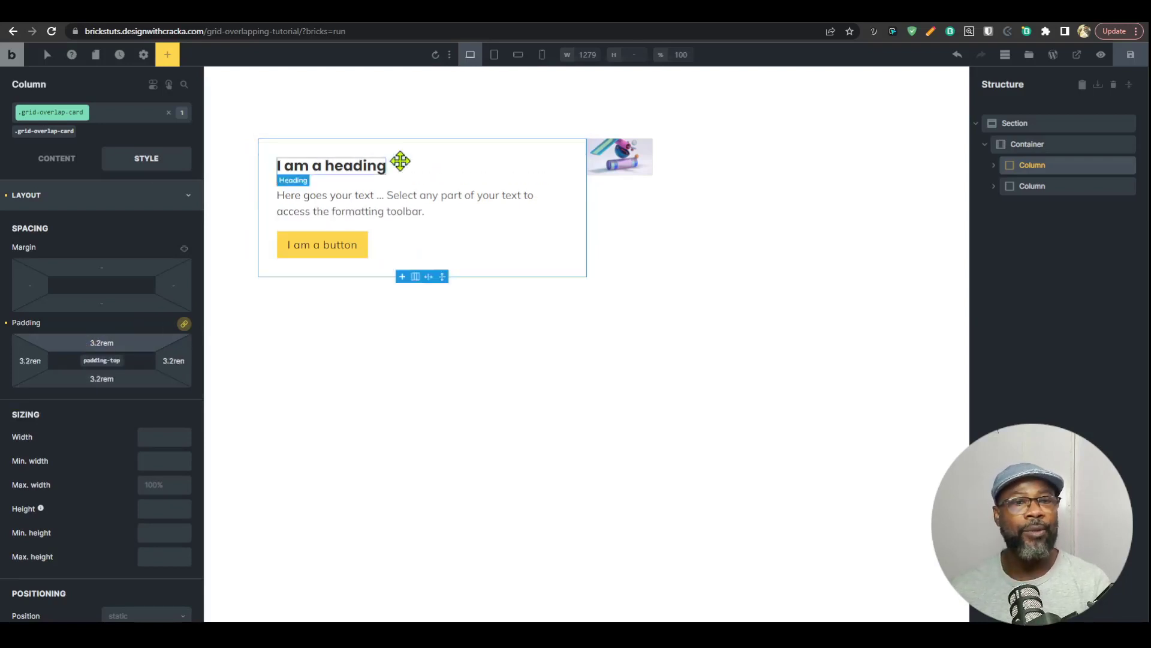
Step: Set the grid column of the grid-overlap-background class on the second column to 3/-1
left_click(1073, 185)
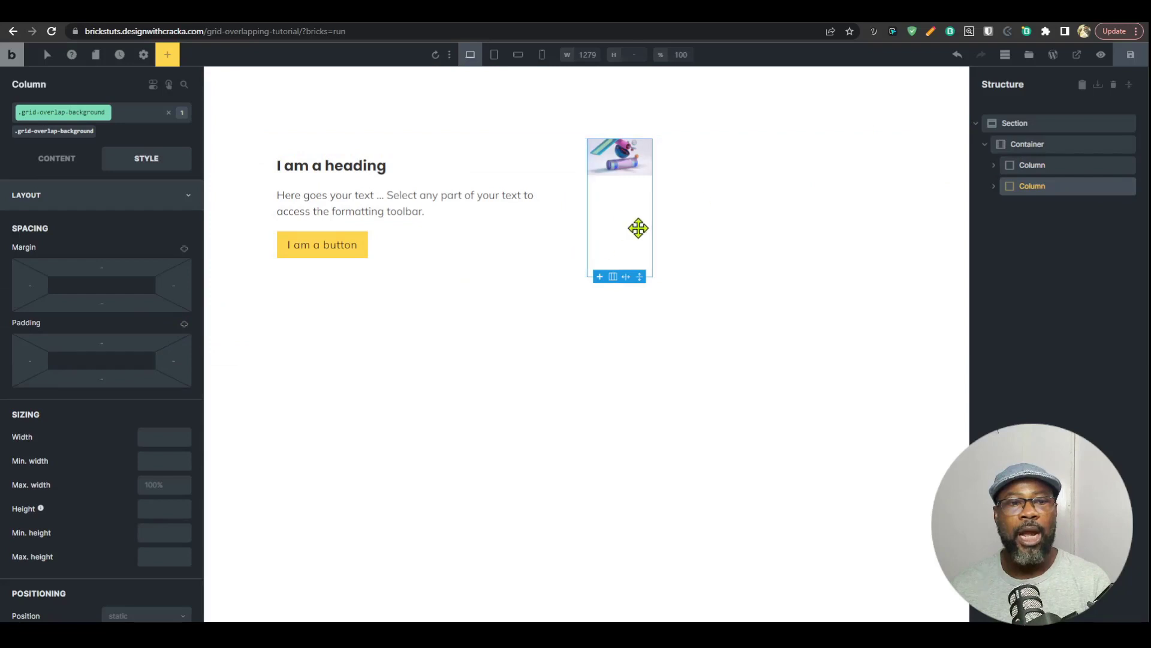
left_click(77, 162)
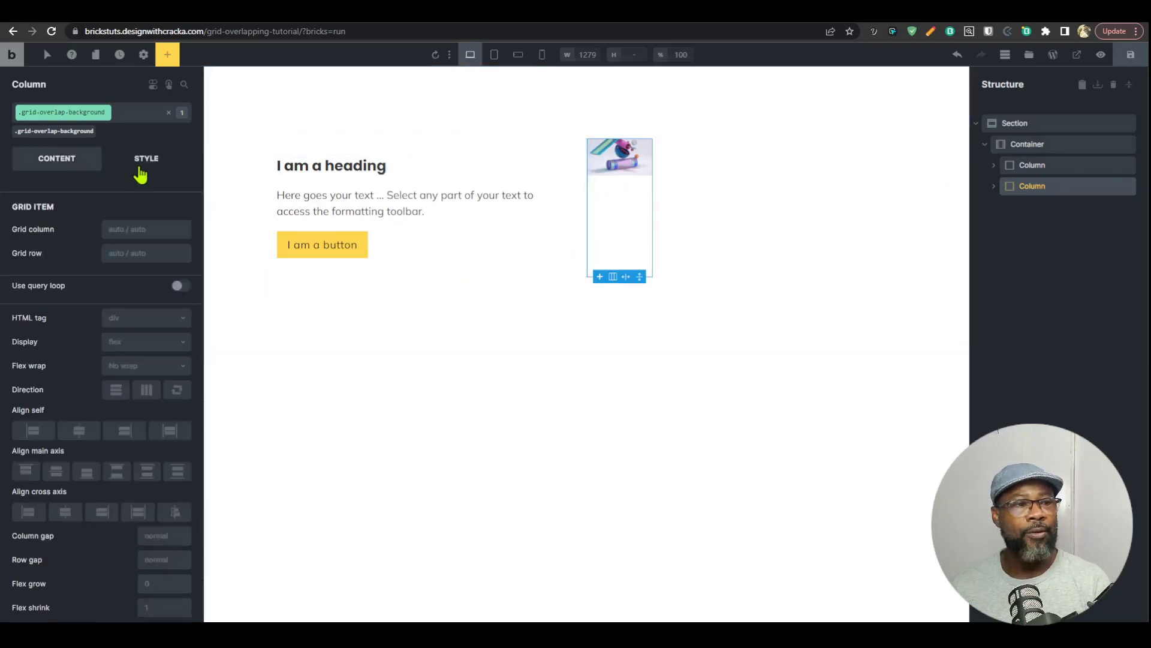
type("3")
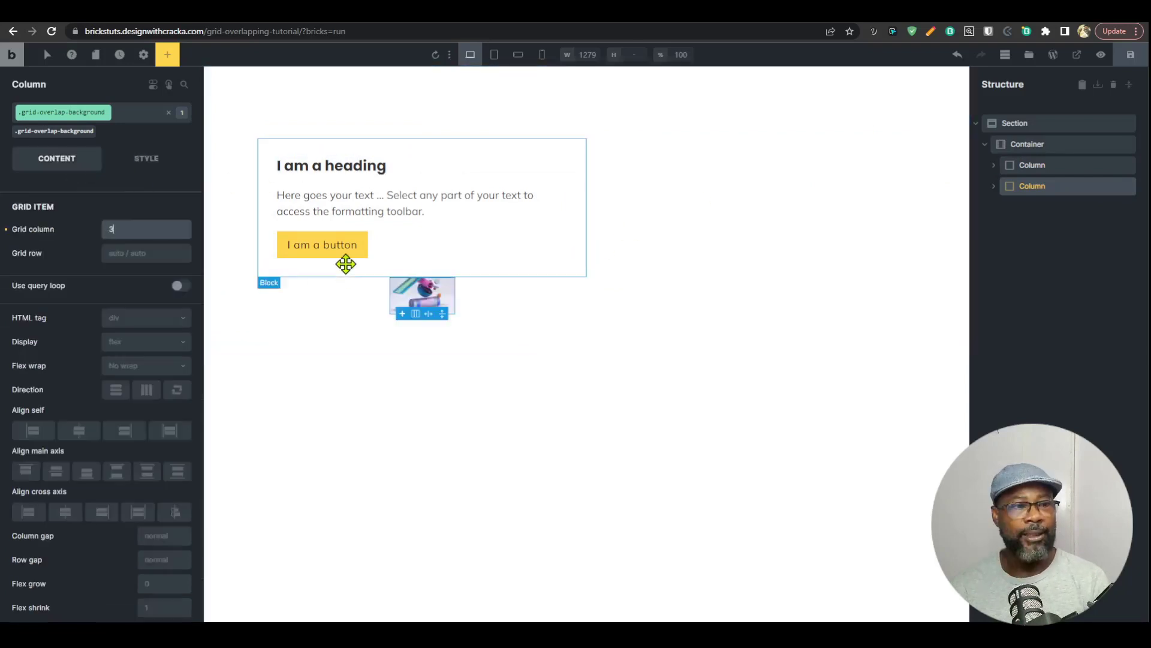
type("/-")
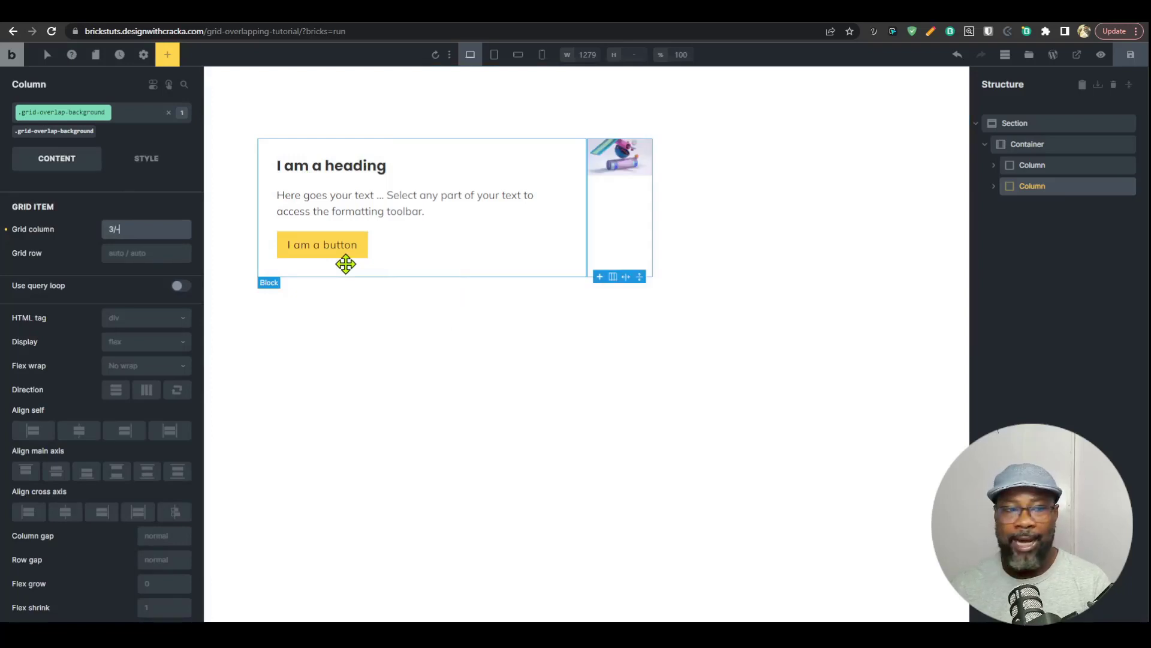
type("1")
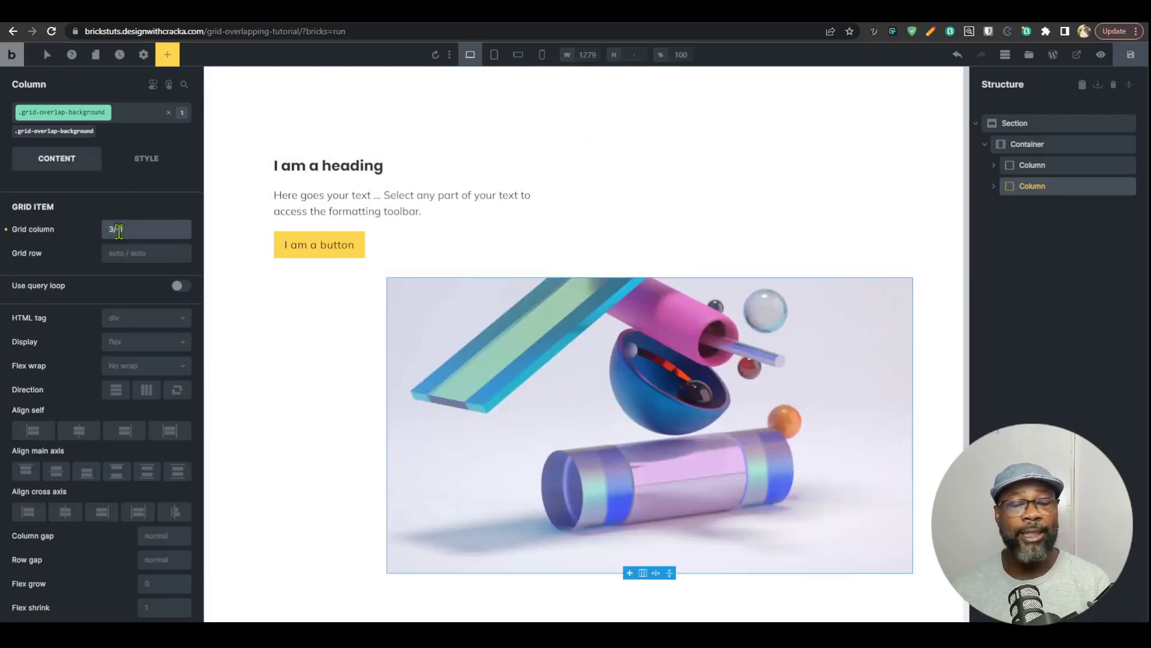
Step: Give the grid-overlap-card class on the first column a white background color
left_click(1031, 167)
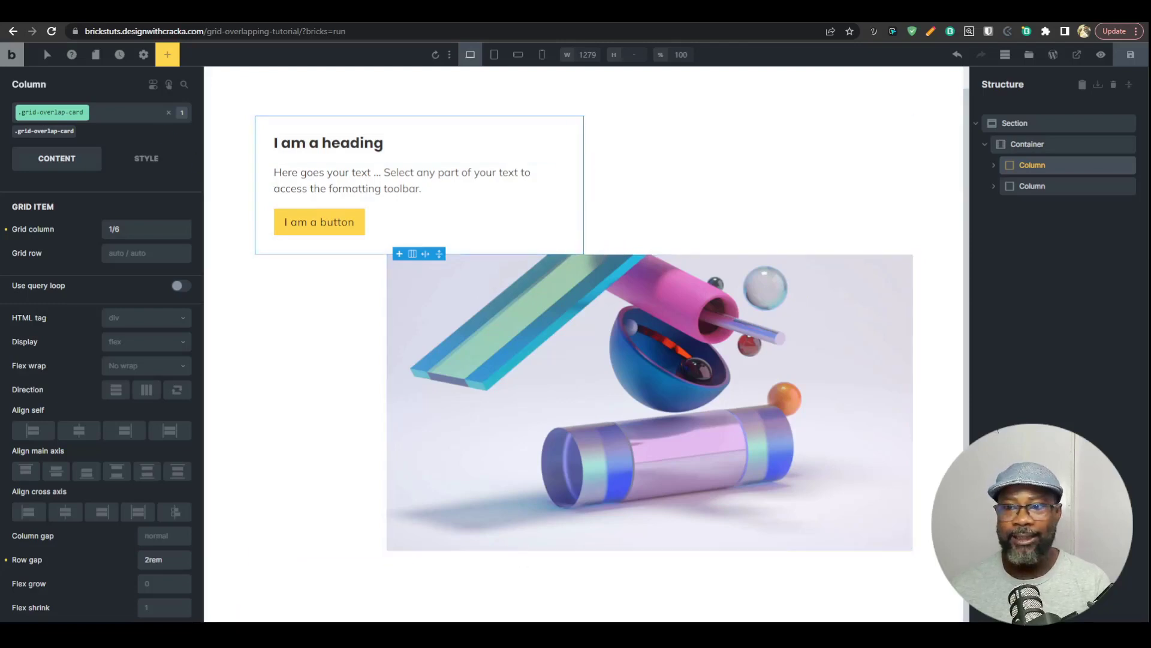
left_click(147, 159)
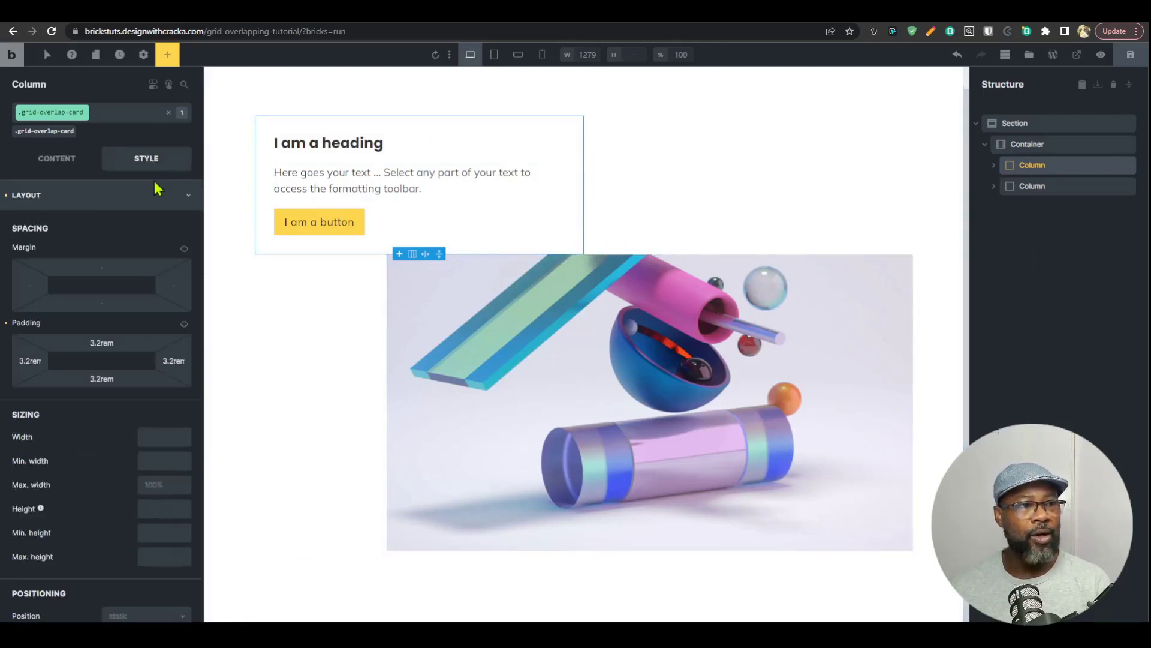
left_click(123, 204)
left_click(129, 256)
left_click(183, 284)
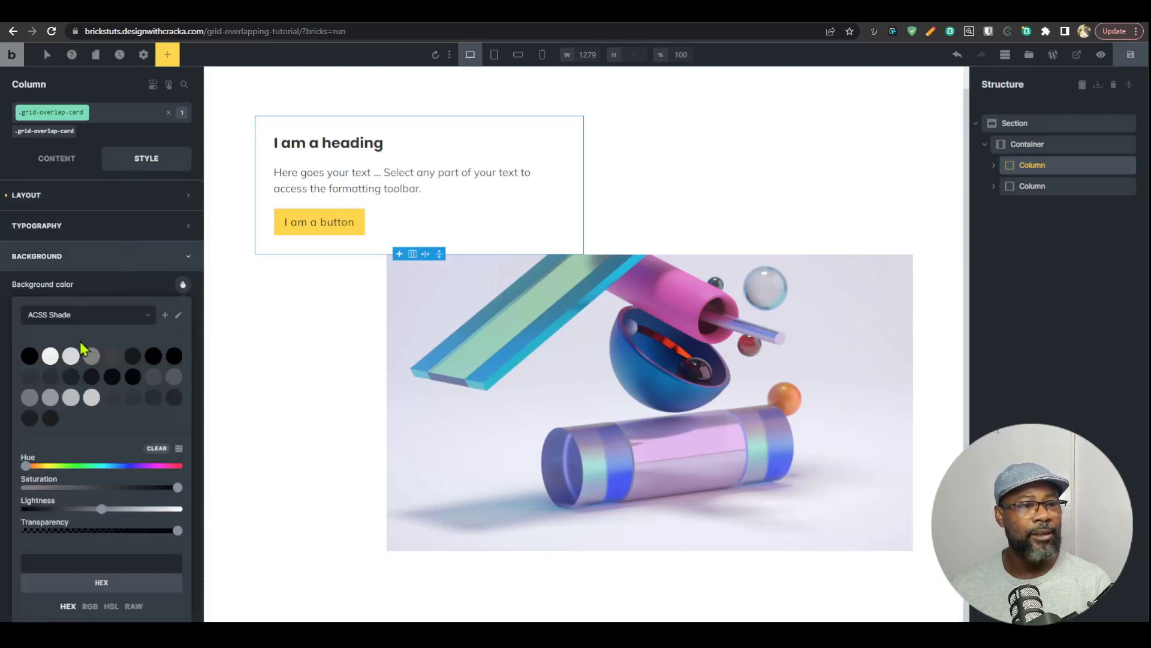
left_click(51, 356)
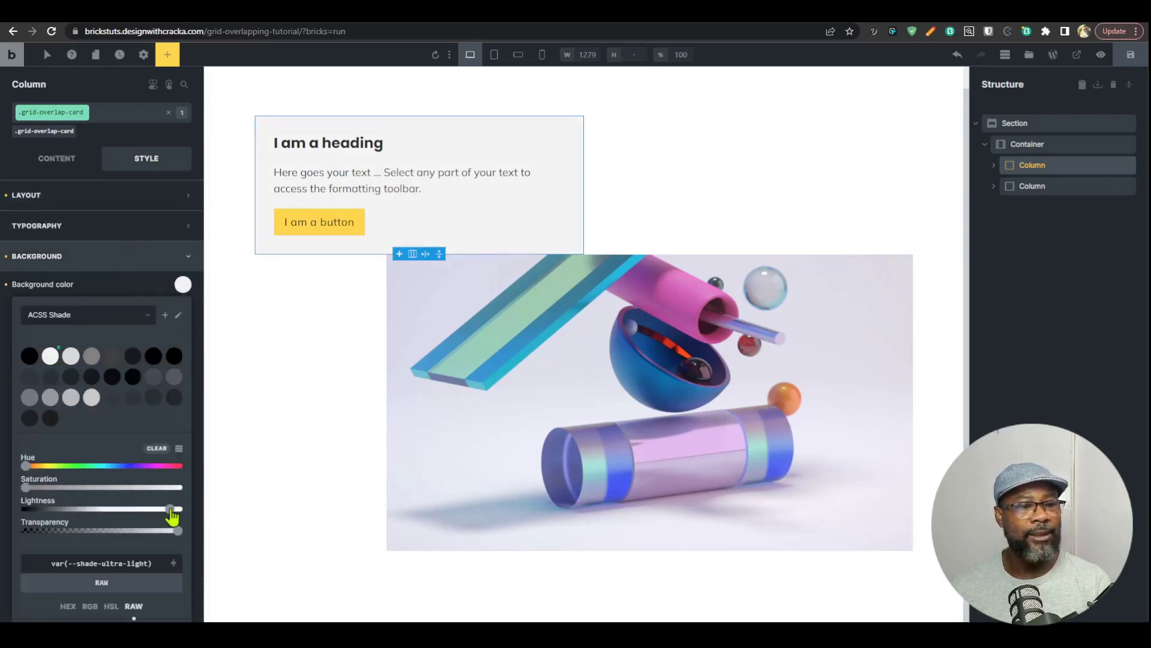
Step: Set the section's background color to the ACSS shade var(--shade-ultra-light)
left_click(1076, 122)
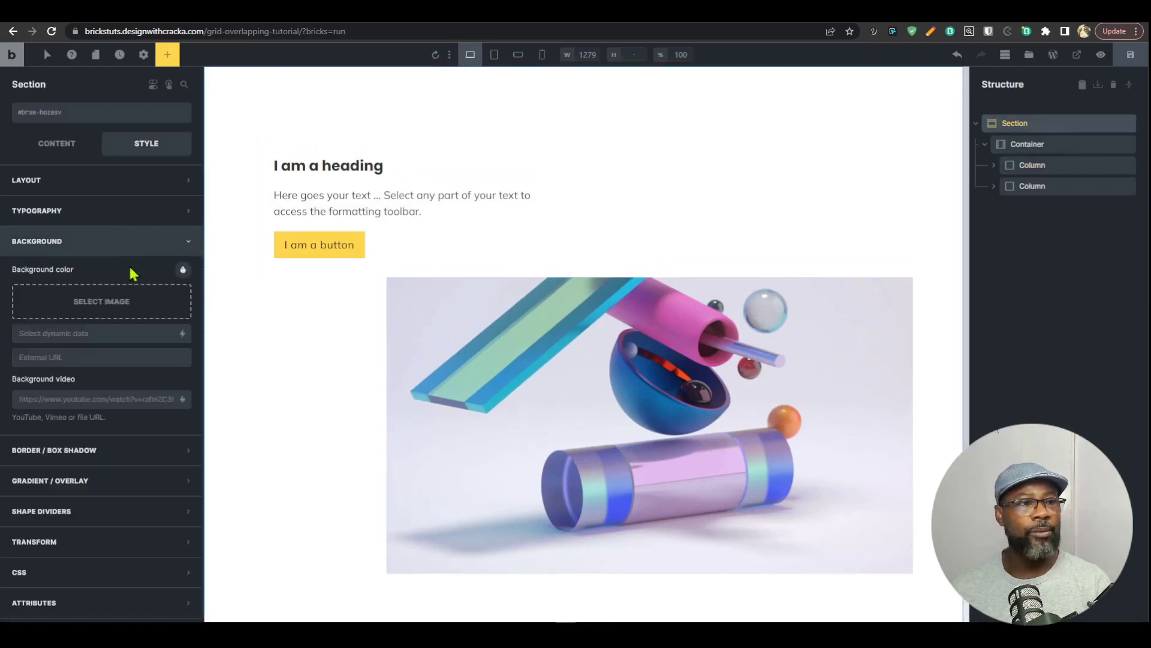
left_click(183, 270)
left_click(50, 341)
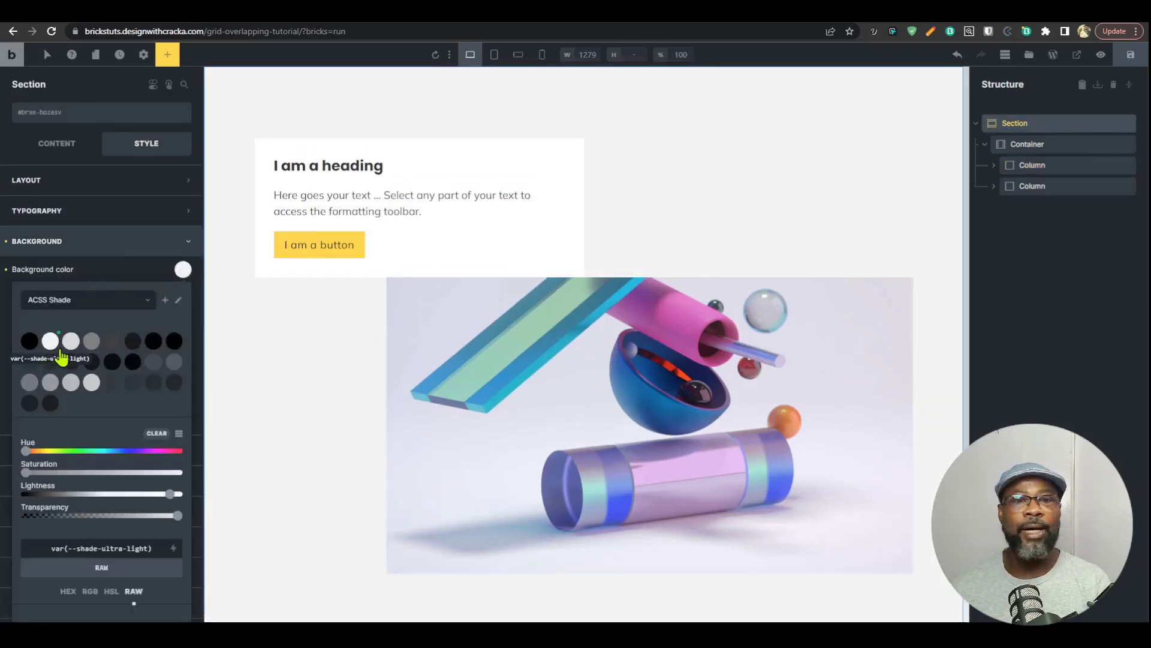
Step: Set the grid row of the grid-overlap-card class on the first column to 1
left_click(1027, 144)
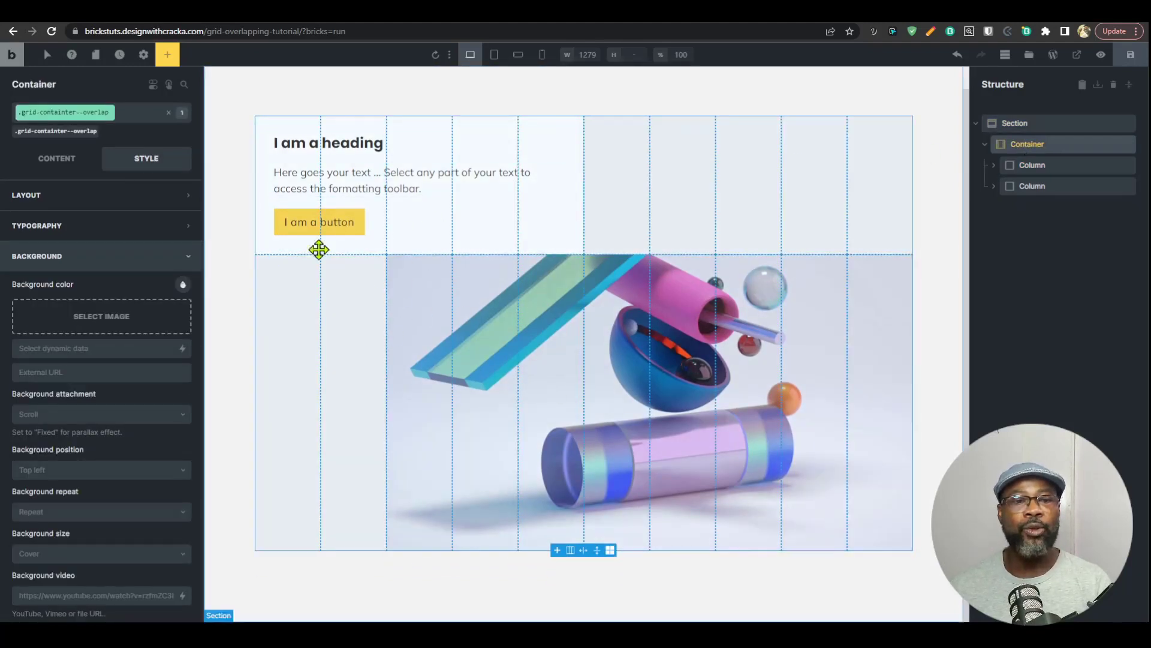
left_click(1042, 169)
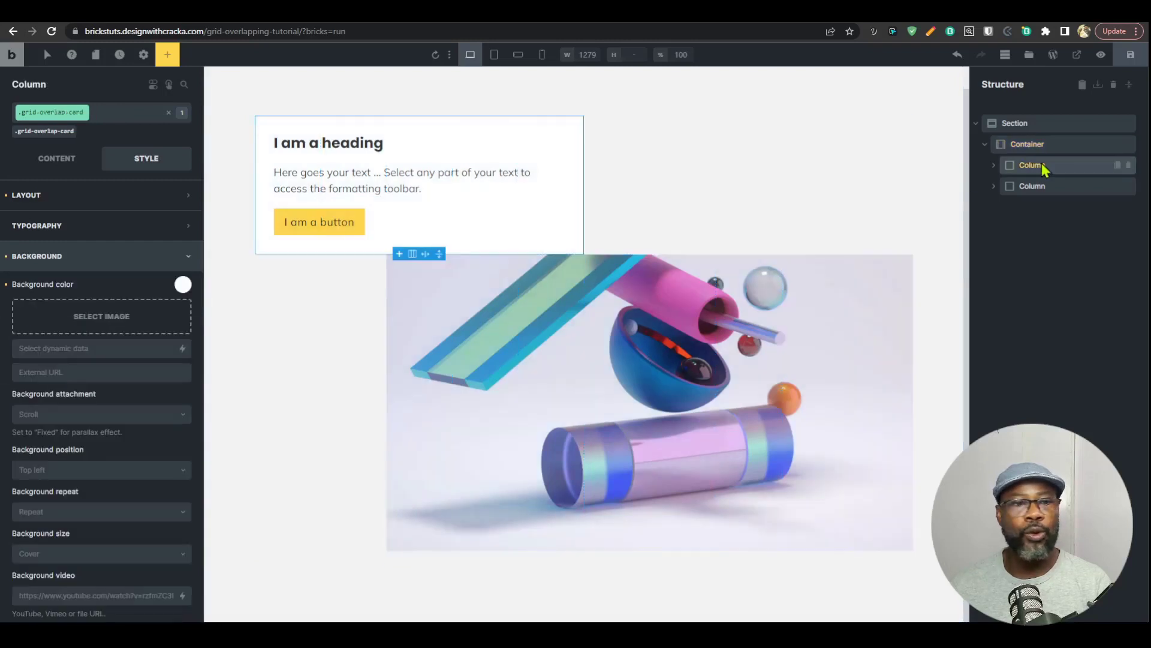
left_click(56, 158)
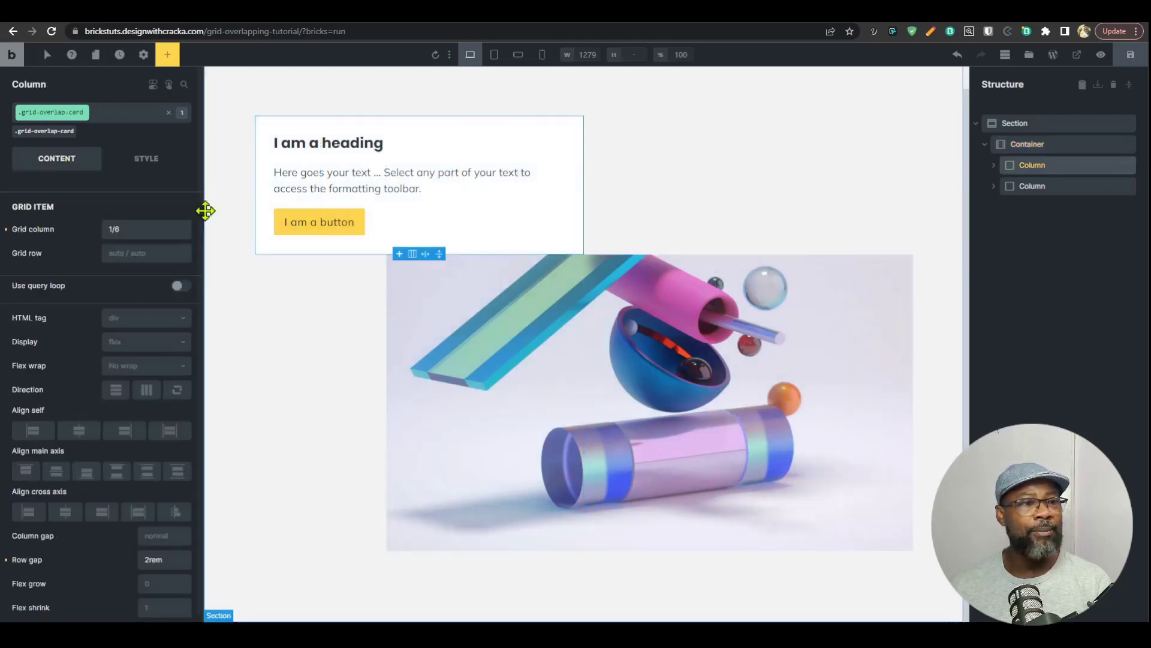
left_click(131, 253)
type("1")
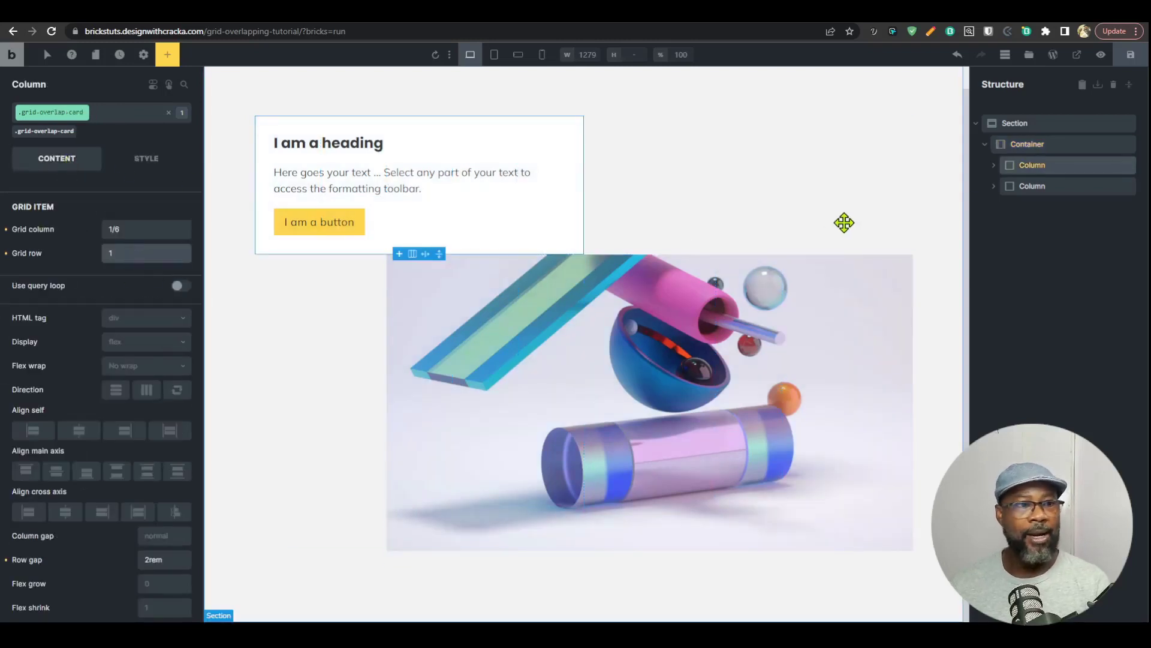
Step: Set the grid row of the grid-overlap-background class on the second column to 1
left_click(1020, 186)
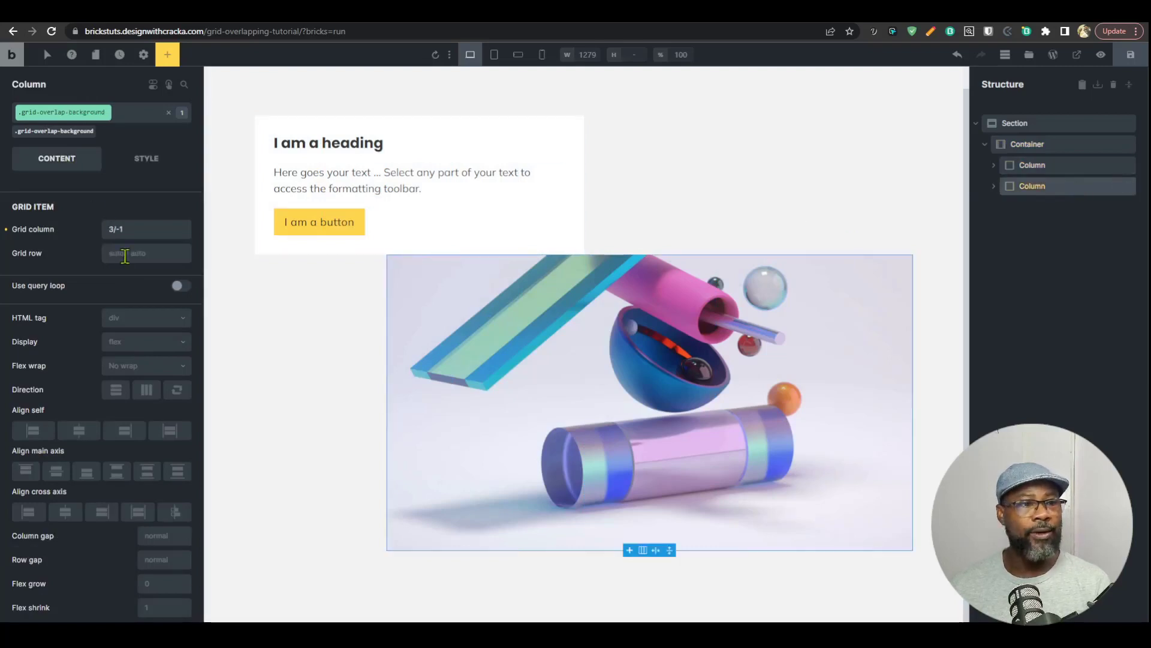
left_click(125, 253)
type("1")
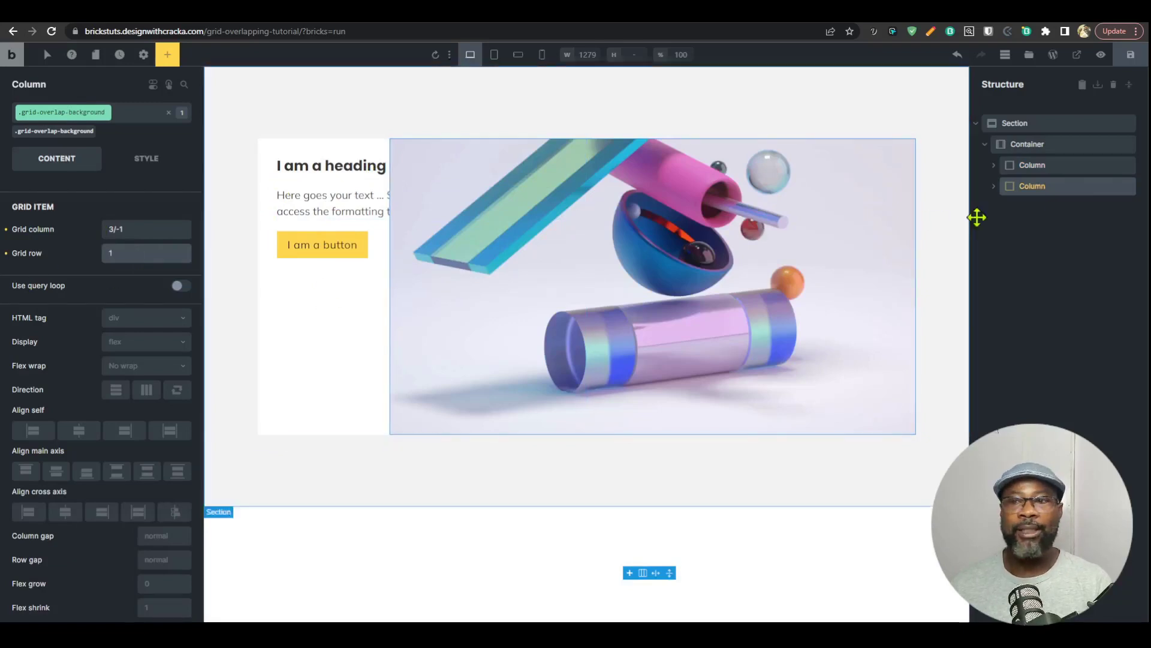
Step: Set the grid row of the grid-overlap-card class on the first column to 2/10
left_click(1030, 166)
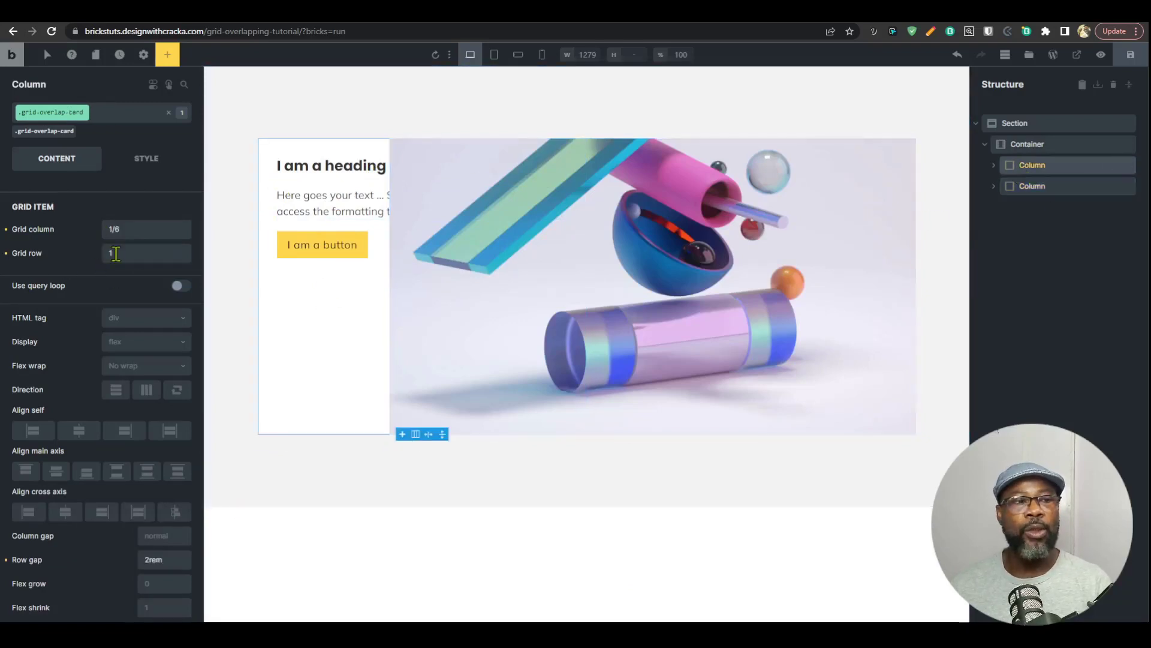
left_click_drag(116, 253, 99, 264)
type("2")
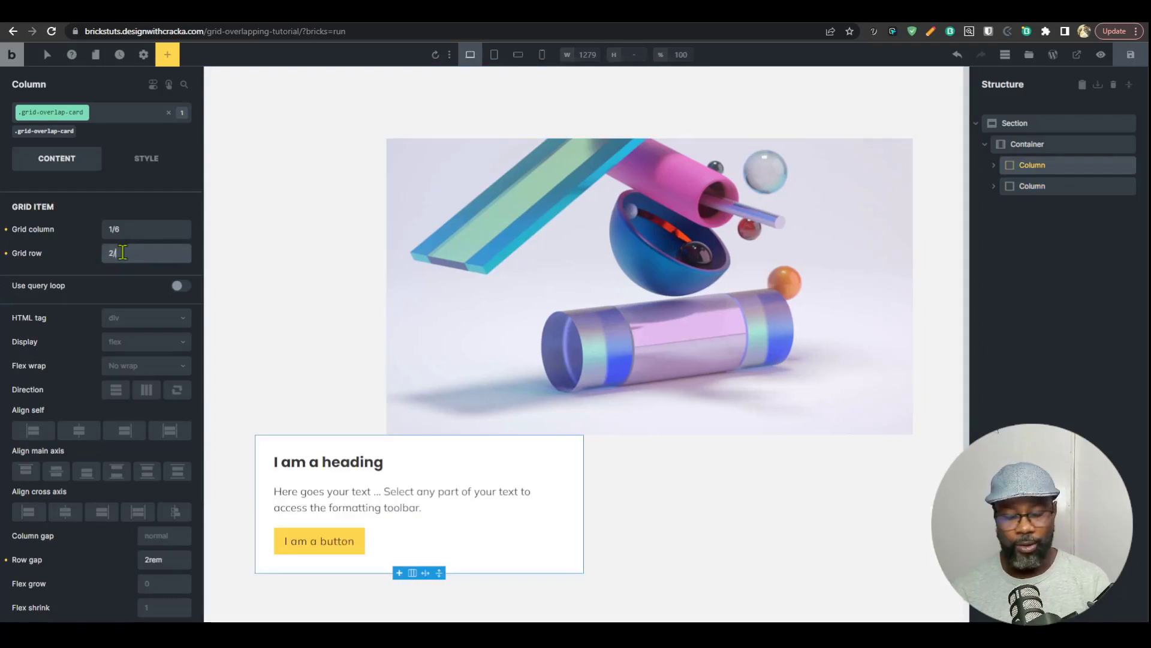
type("/10")
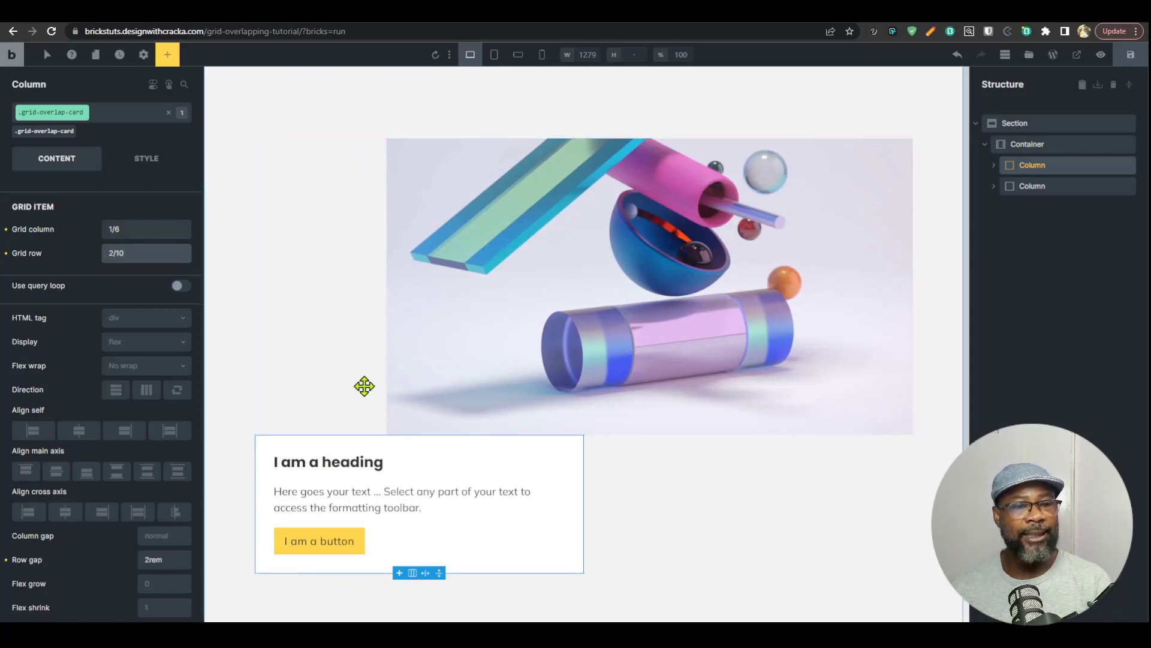
Step: Extend the grid row of the grid-overlap-background class on the second column to 1/11
left_click(1024, 187)
left_click_drag(135, 252, 84, 267)
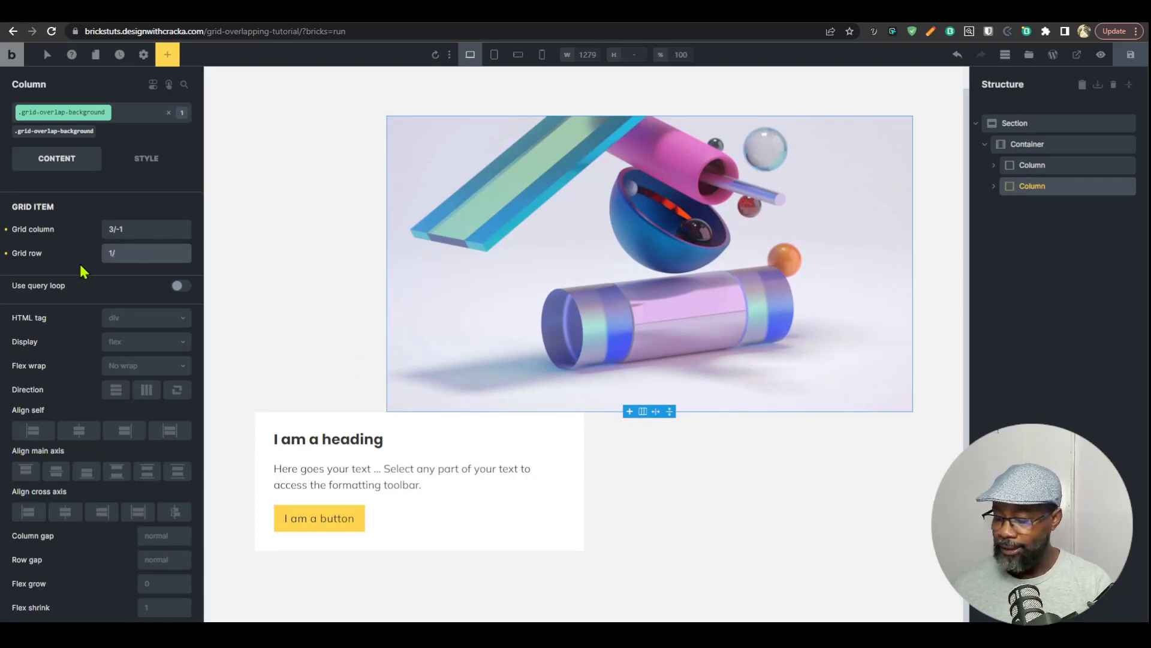
type("/11")
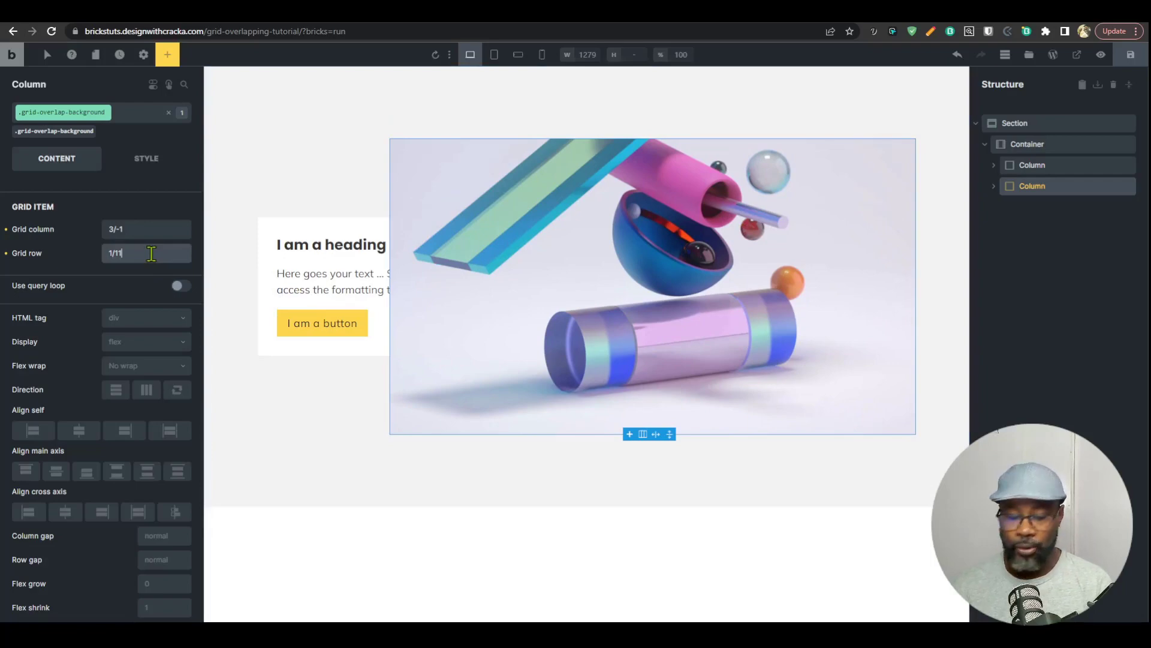
Step: Compare row end values -1 and 11 for the grid-overlap-background class, leaving its grid row set to 1/-1
key("BackSpace")
key("BackSpace")
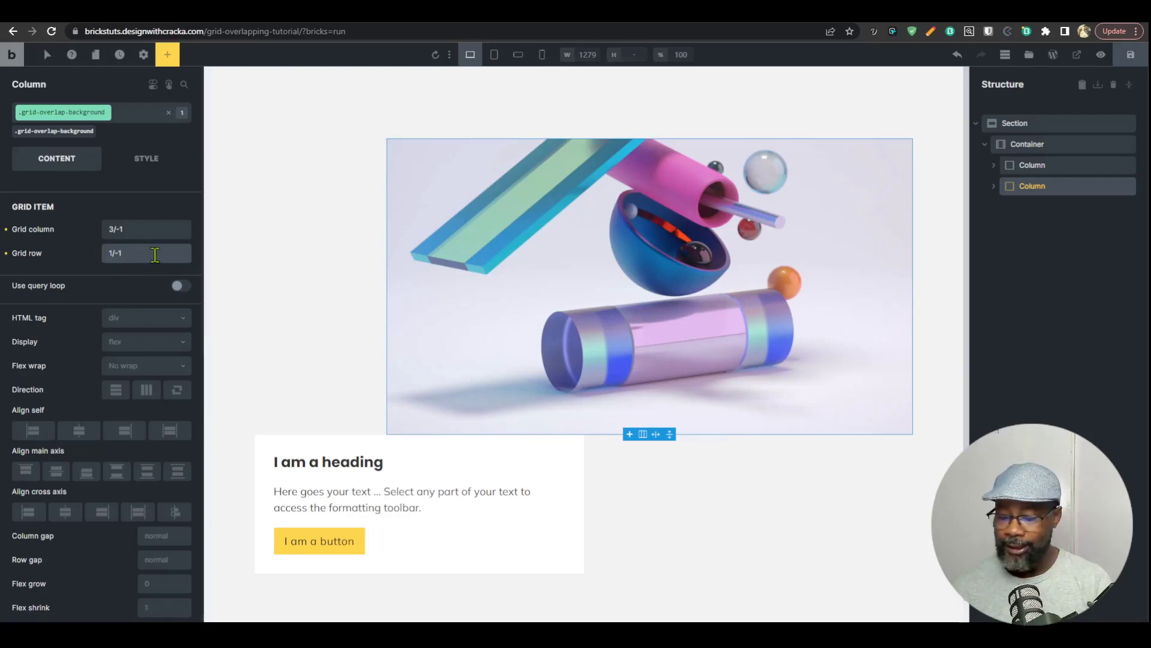
type("11")
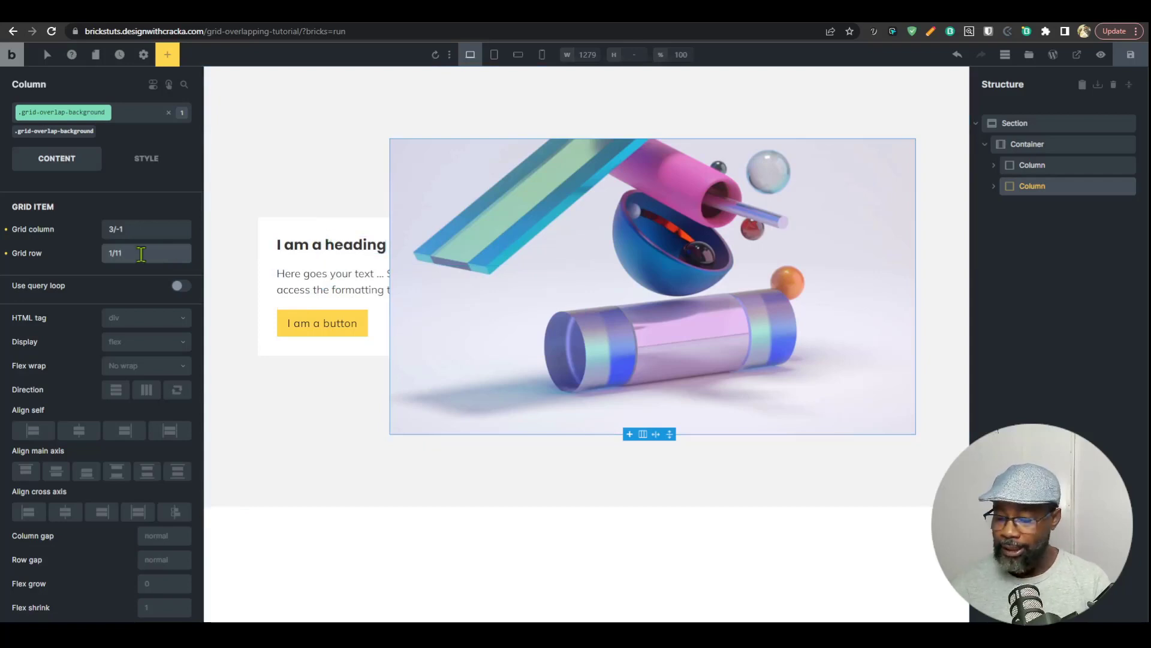
key("BackSpace")
key("BackSpace")
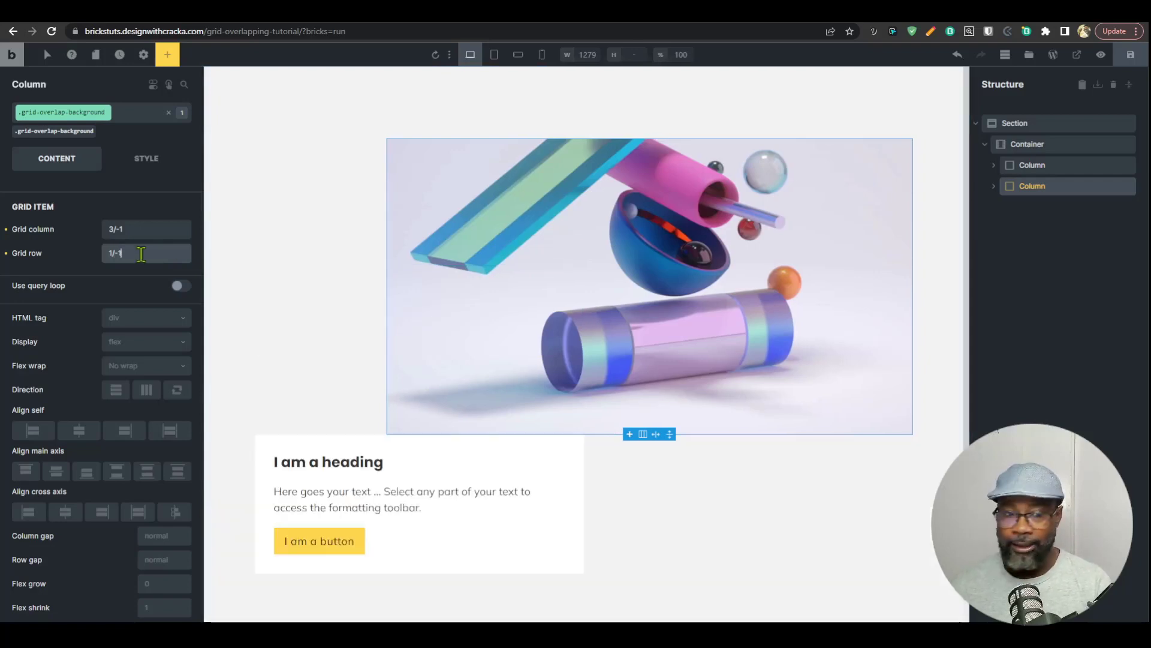
Step: Copy the container's grid template columns value, repeat(10, minmax(0, 1fr)), into its grid template rows
left_click(1031, 146)
triple_click(140, 313)
key("ctrl+c")
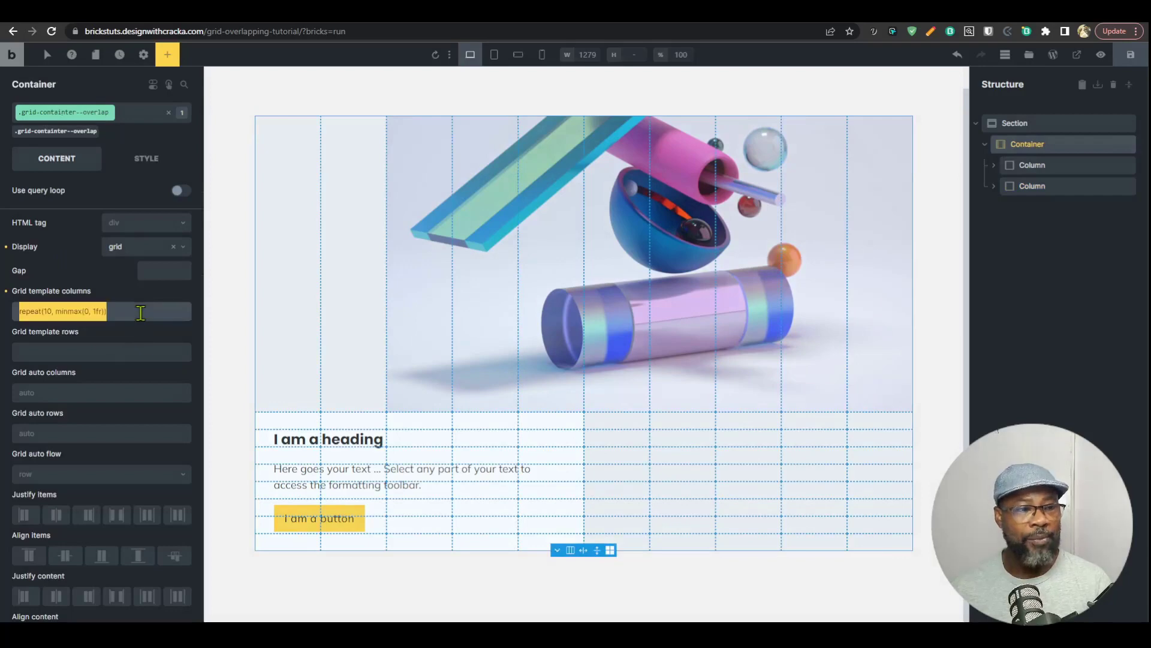
left_click(100, 354)
key("ctrl+v")
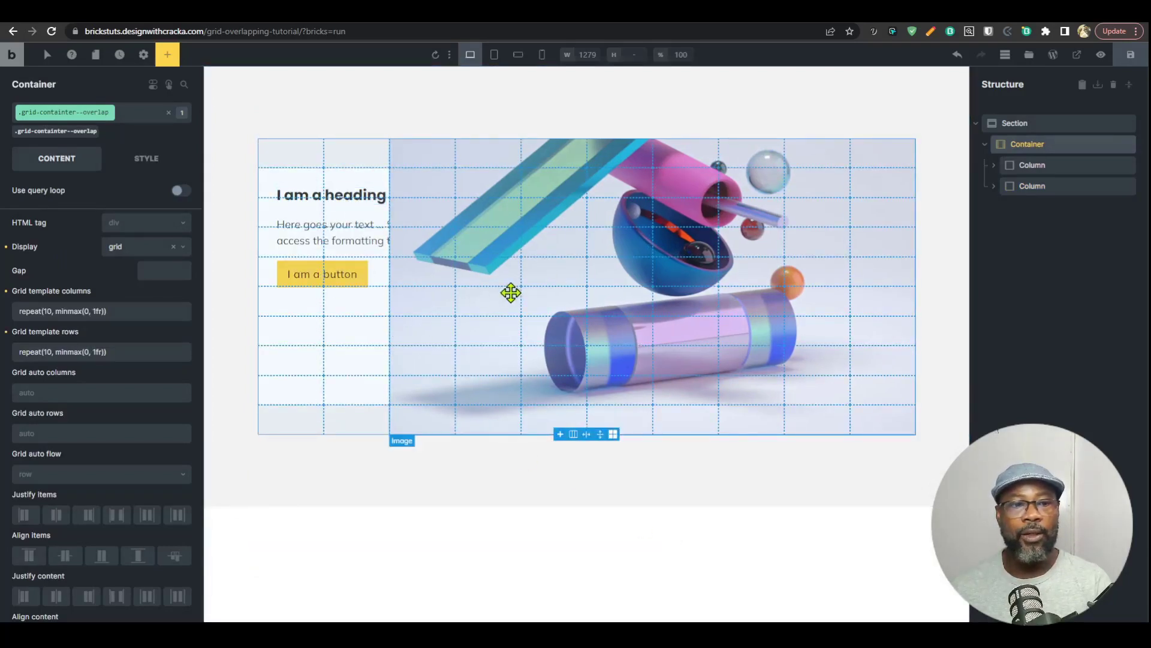
Step: Set the z-index of the grid-overlap-card class on the first column to 1
left_click(1029, 176)
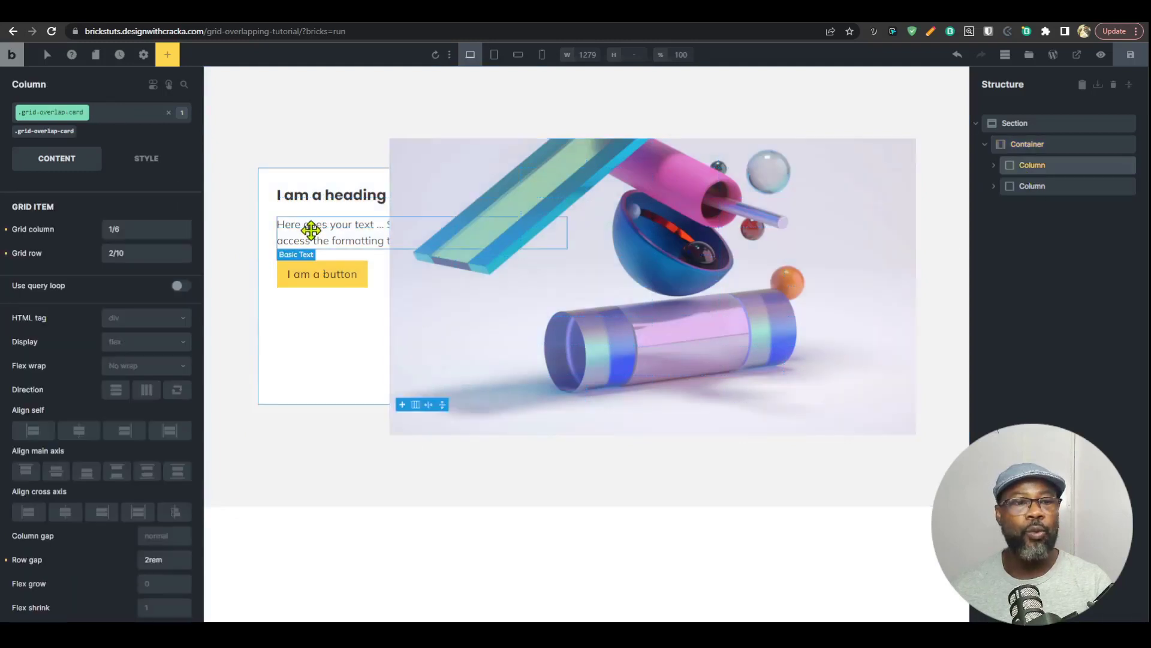
left_click(147, 161)
scroll(153, 336, "down", 2)
scroll(120, 300, "up", 2)
left_click(108, 255)
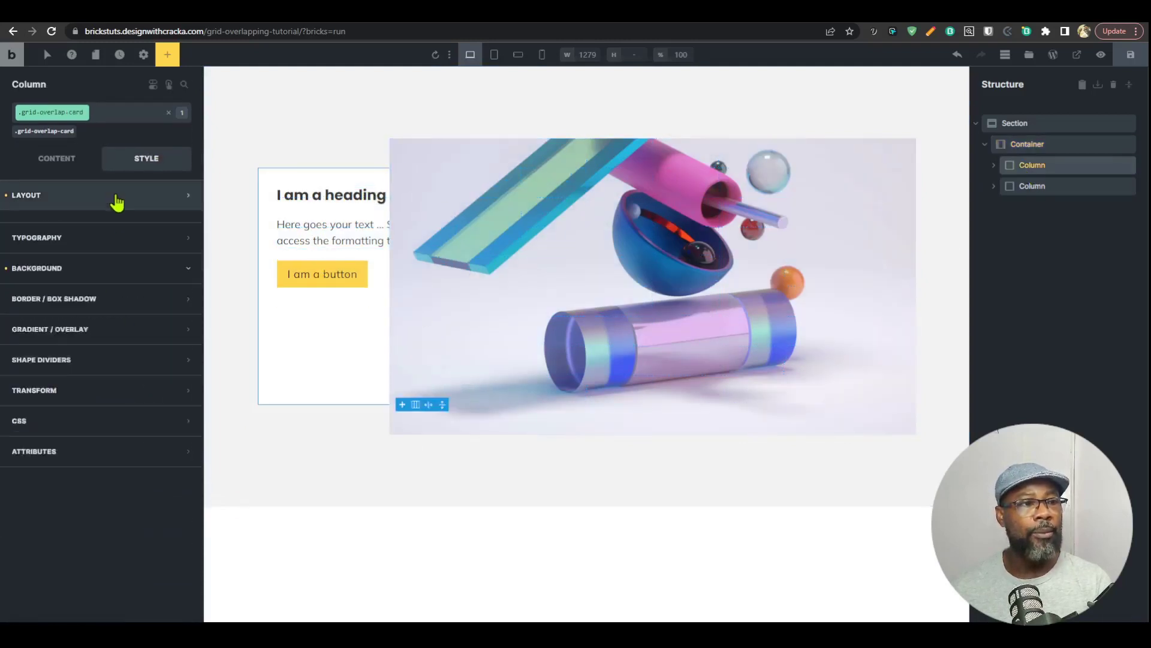
left_click(113, 198)
scroll(156, 474, "down", 5)
scroll(148, 360, "up", 2)
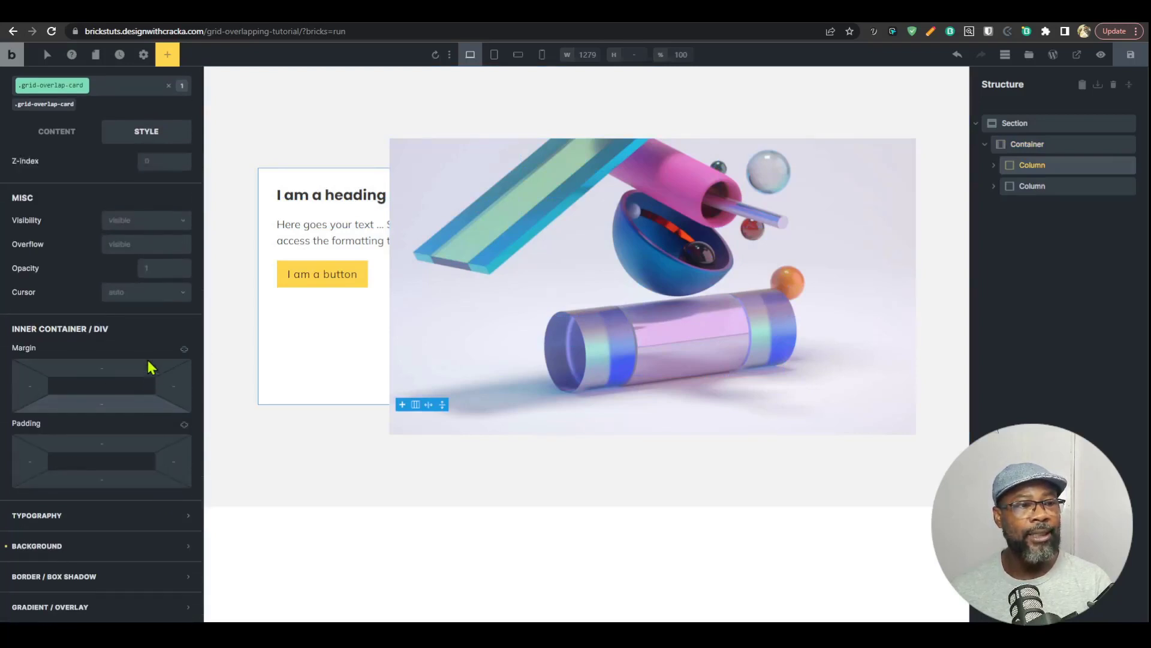
left_click(153, 262)
type("1")
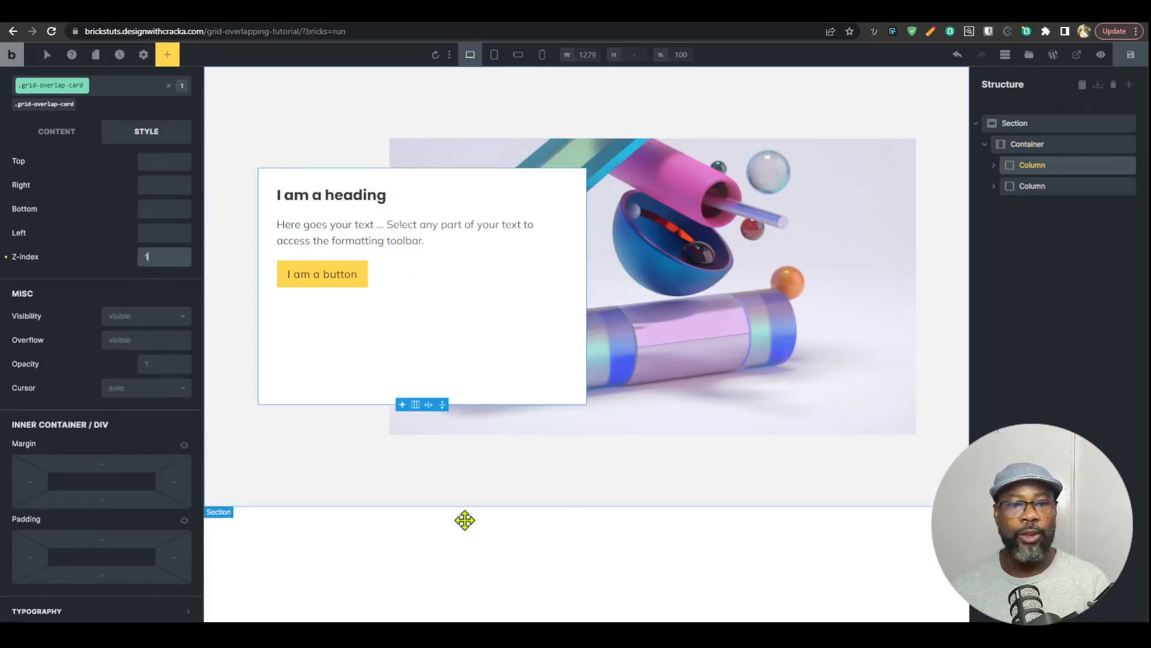
Step: Center the grid-overlap-card content along the main axis, leaving the cross-axis alignment unset
left_click(60, 133)
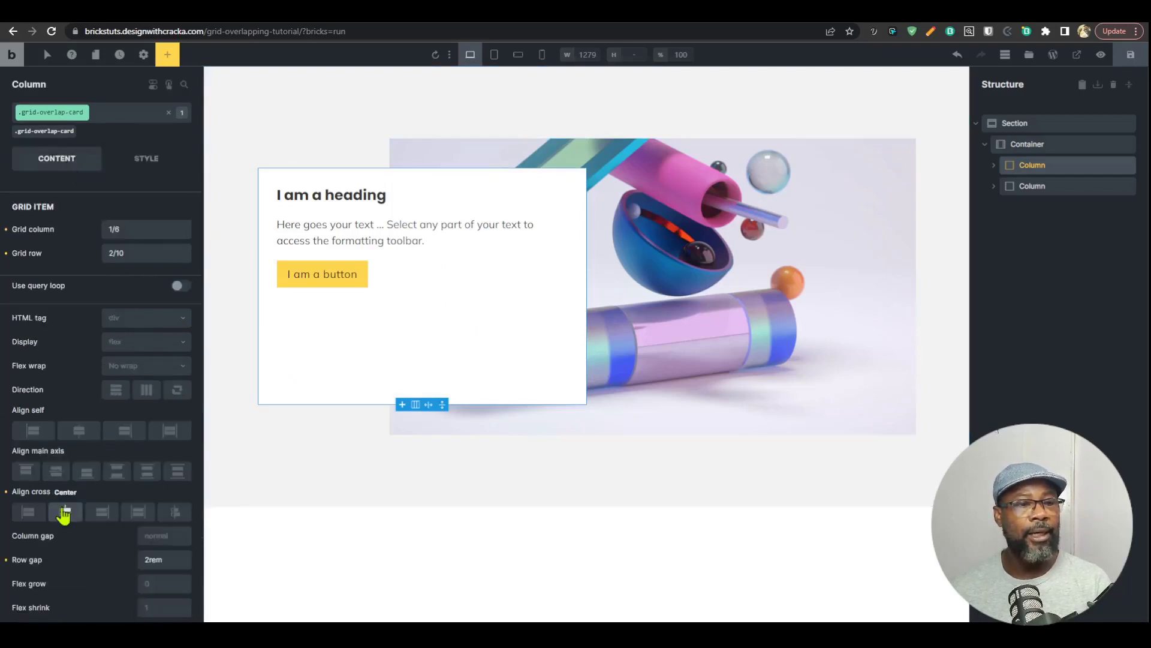
left_click(65, 511)
left_click(27, 513)
left_click(56, 471)
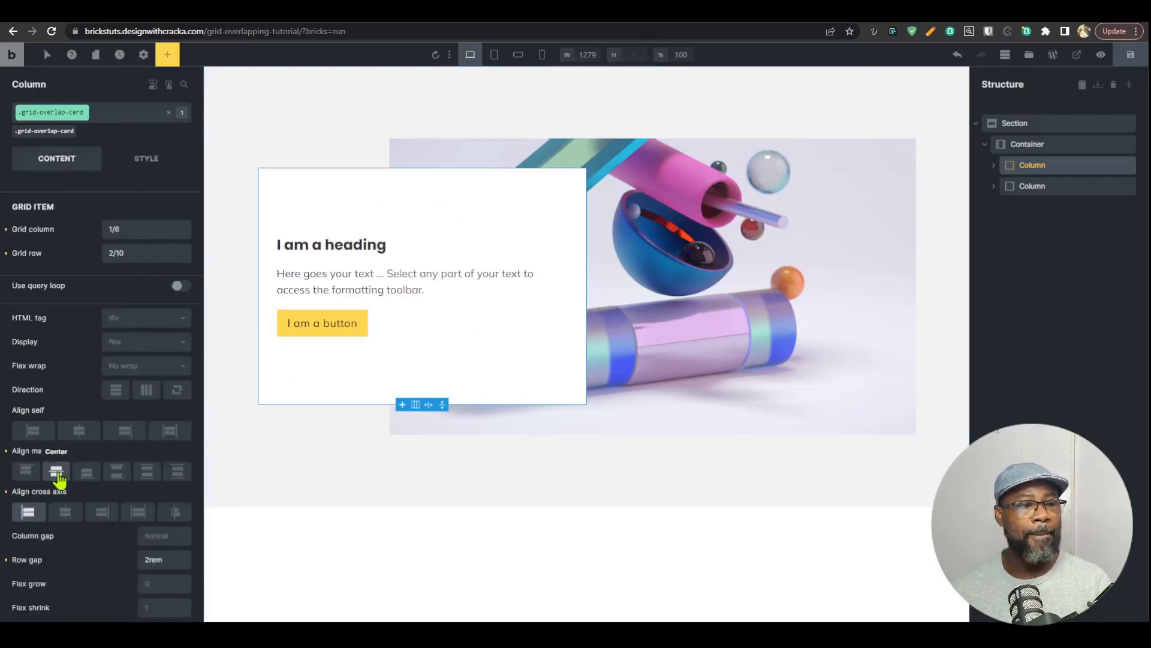
left_click(40, 515)
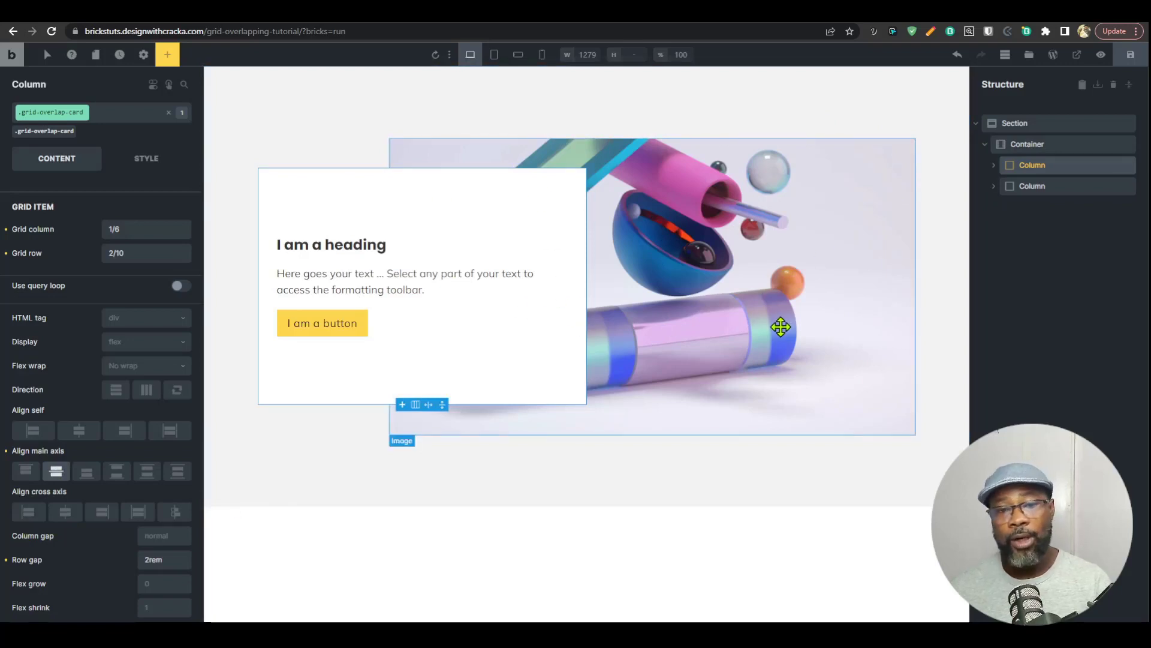
Step: Review the container's grid lines against the grid column and grid row values of the card and background columns
left_click(1025, 145)
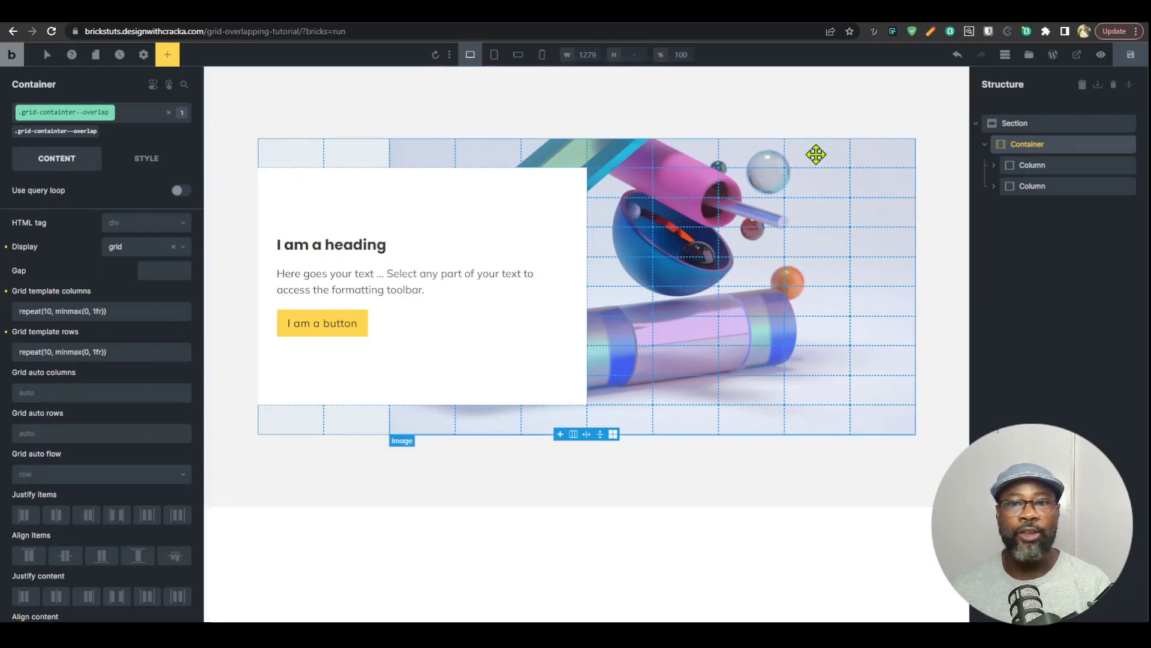
left_click(1042, 170)
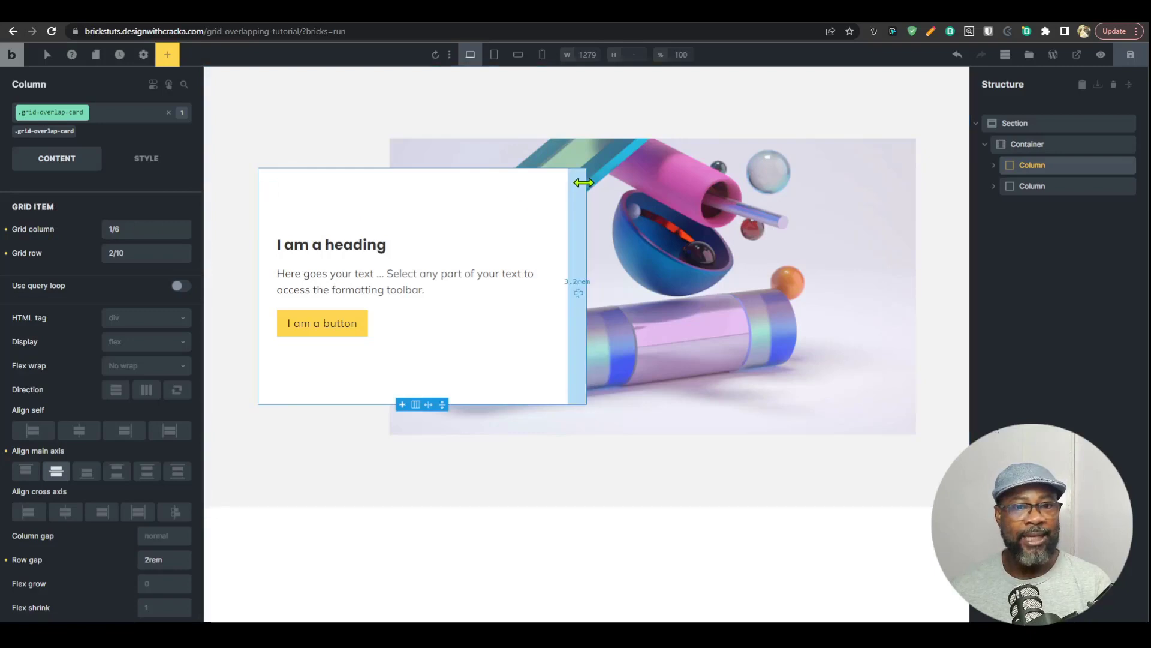
left_click(1056, 147)
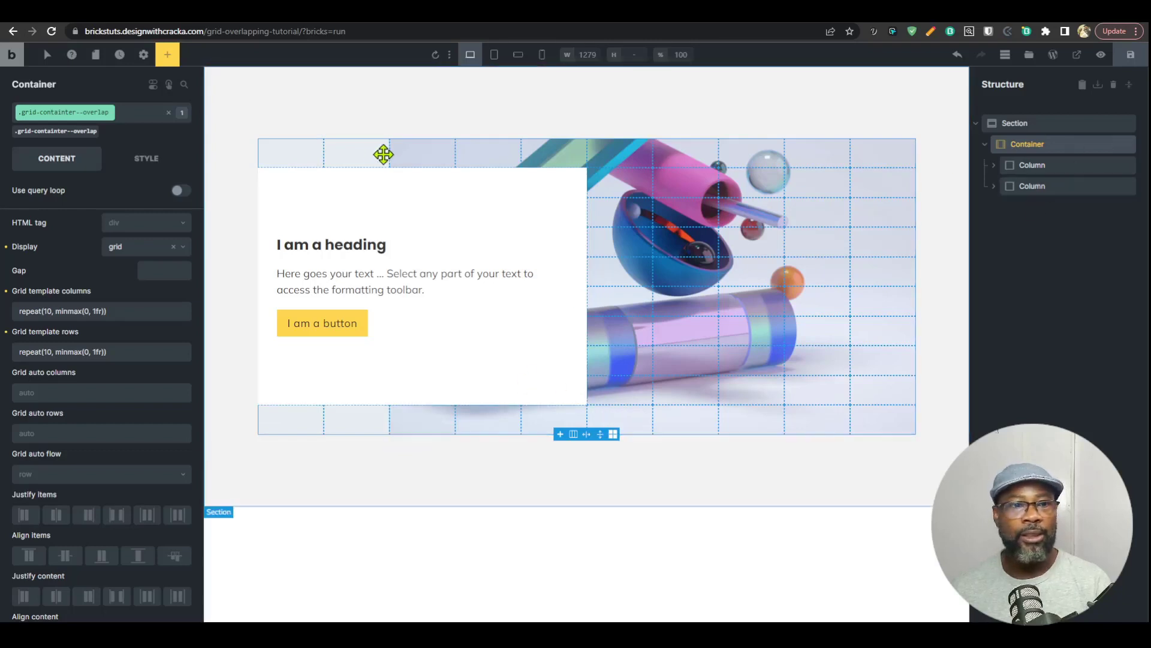
left_click(1056, 185)
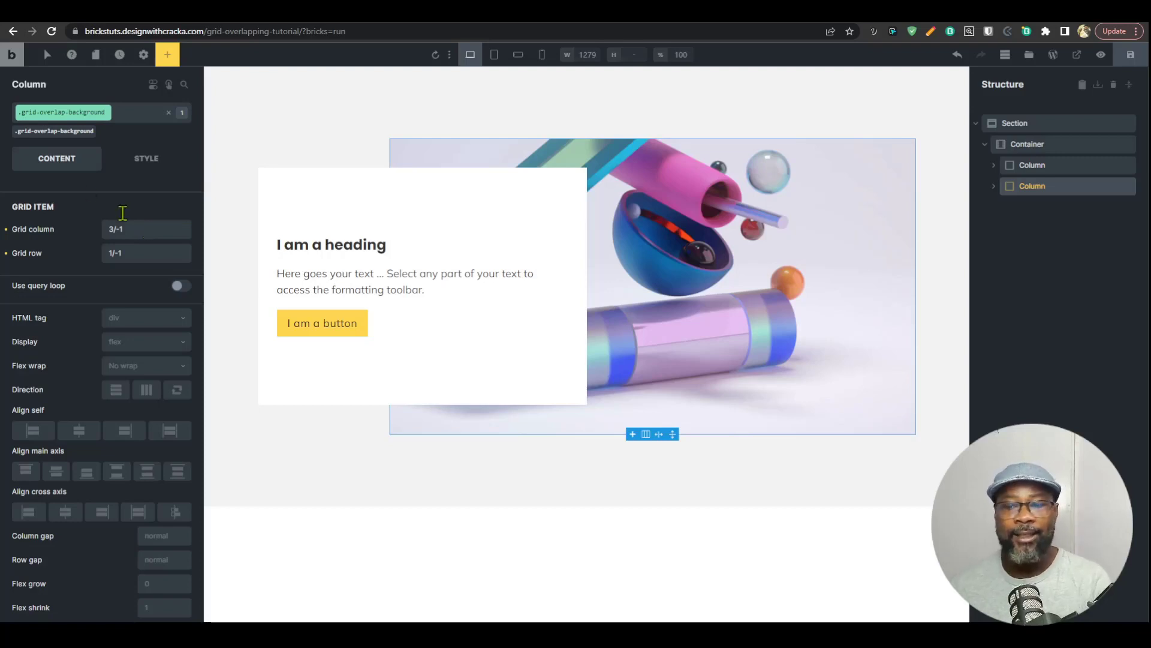
left_click(1031, 144)
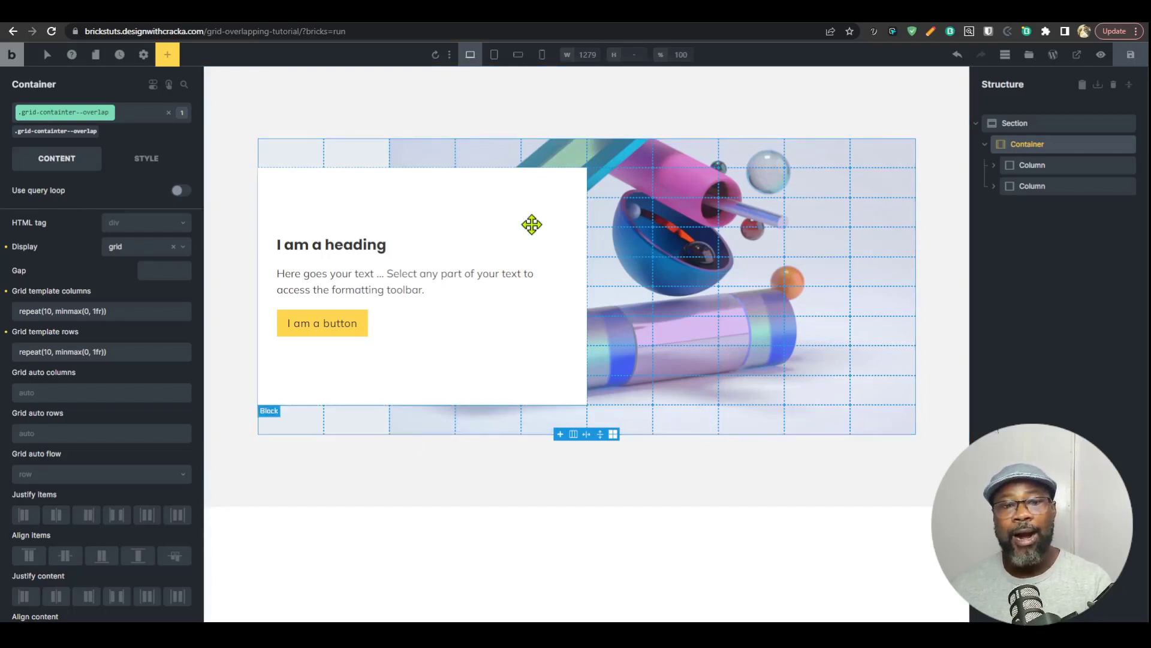
Step: Duplicate the container with its card and image columns, and collapse both containers in the structure
left_click(986, 144)
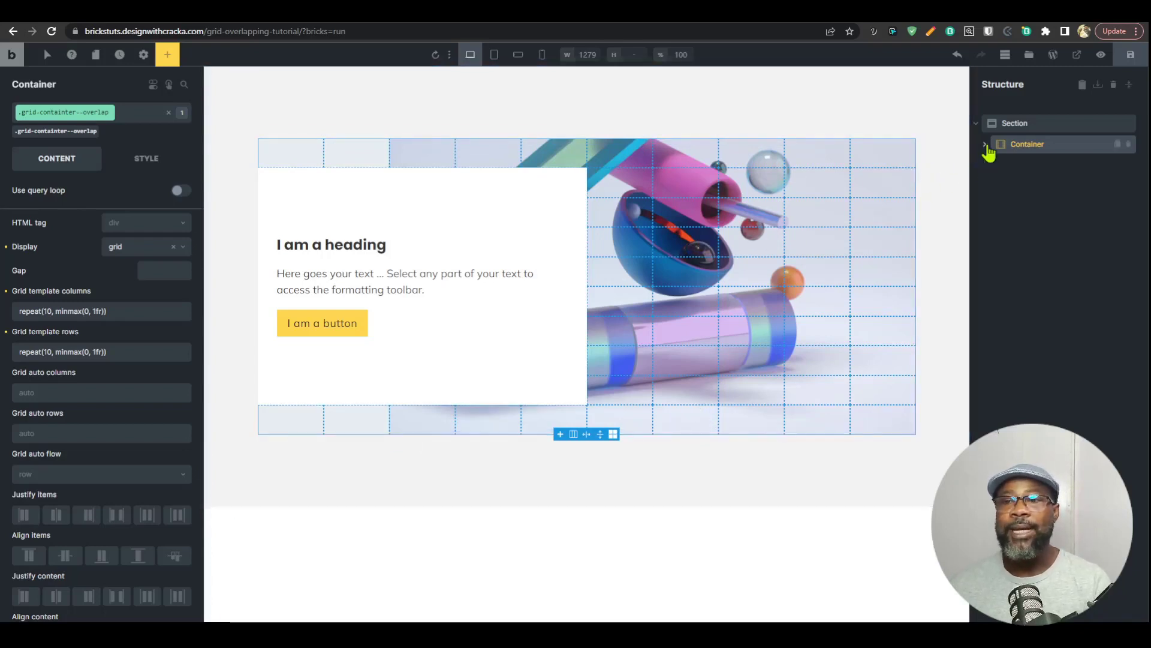
left_click(1118, 144)
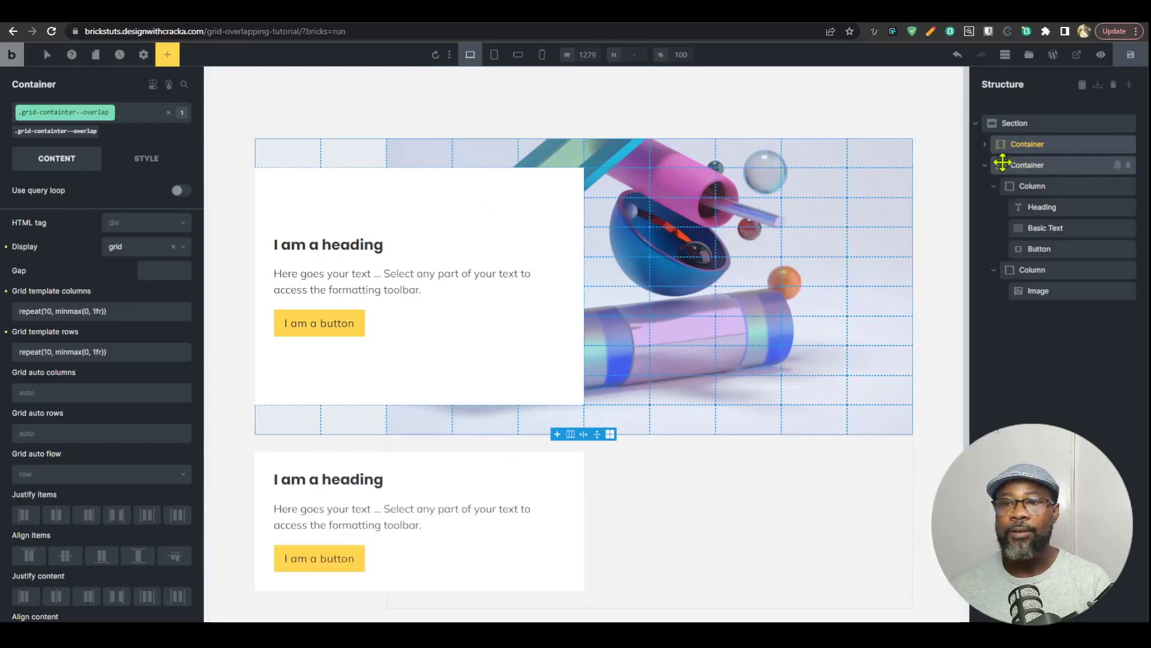
left_click(985, 166)
Step: Set the section's row gap to 80 and check the spacing between the two containers
left_click(1040, 125)
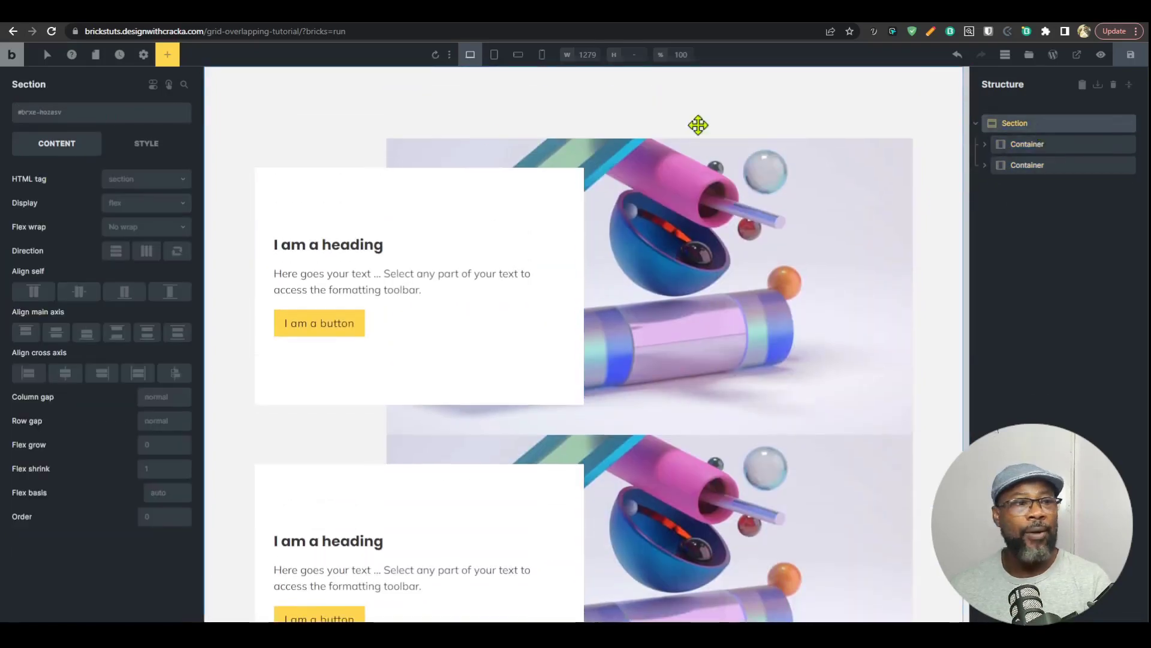
left_click(168, 420)
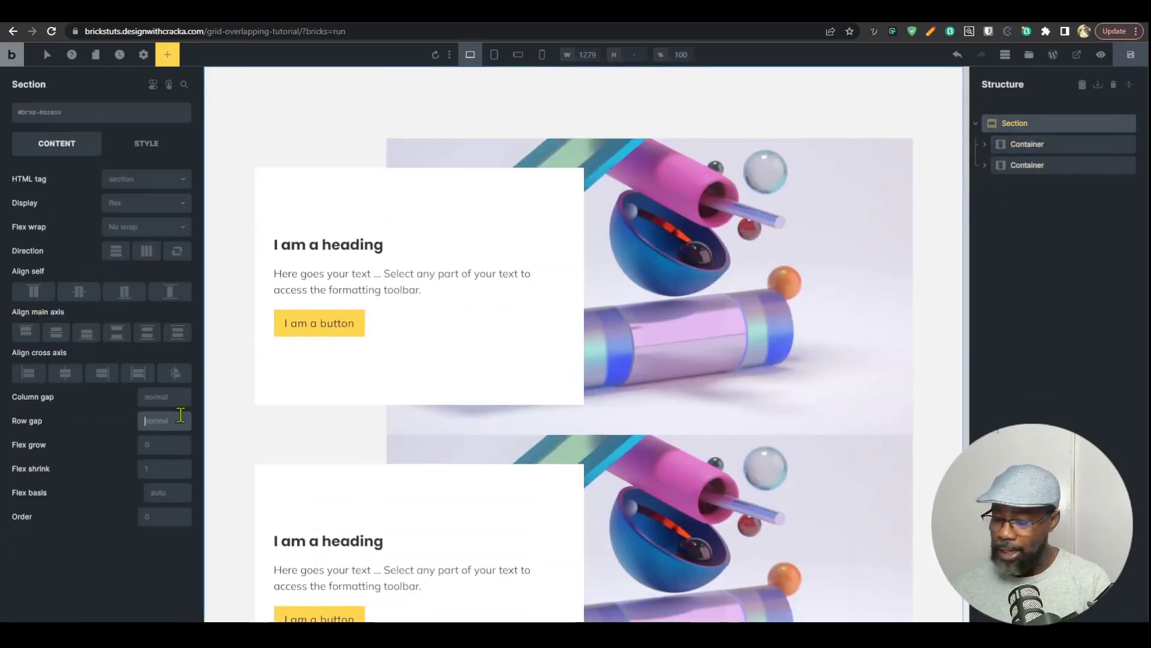
type("80")
scroll(700, 337, "down", 1)
scroll(701, 324, "down", 3)
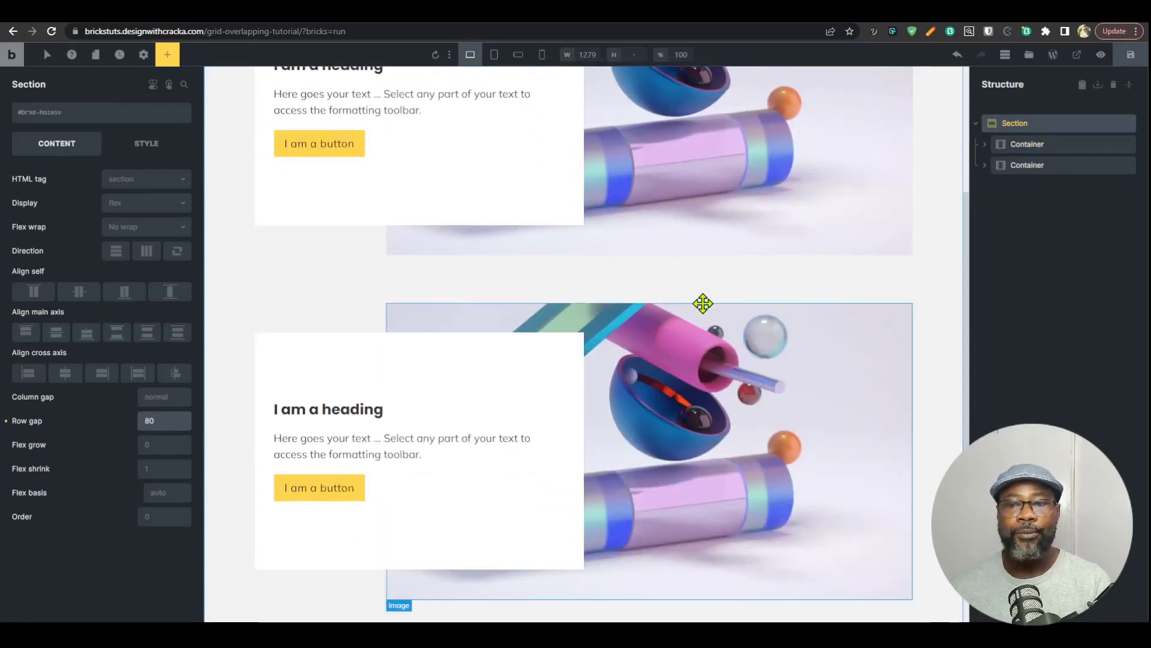
scroll(763, 332, "up", 4)
scroll(767, 328, "down", 3)
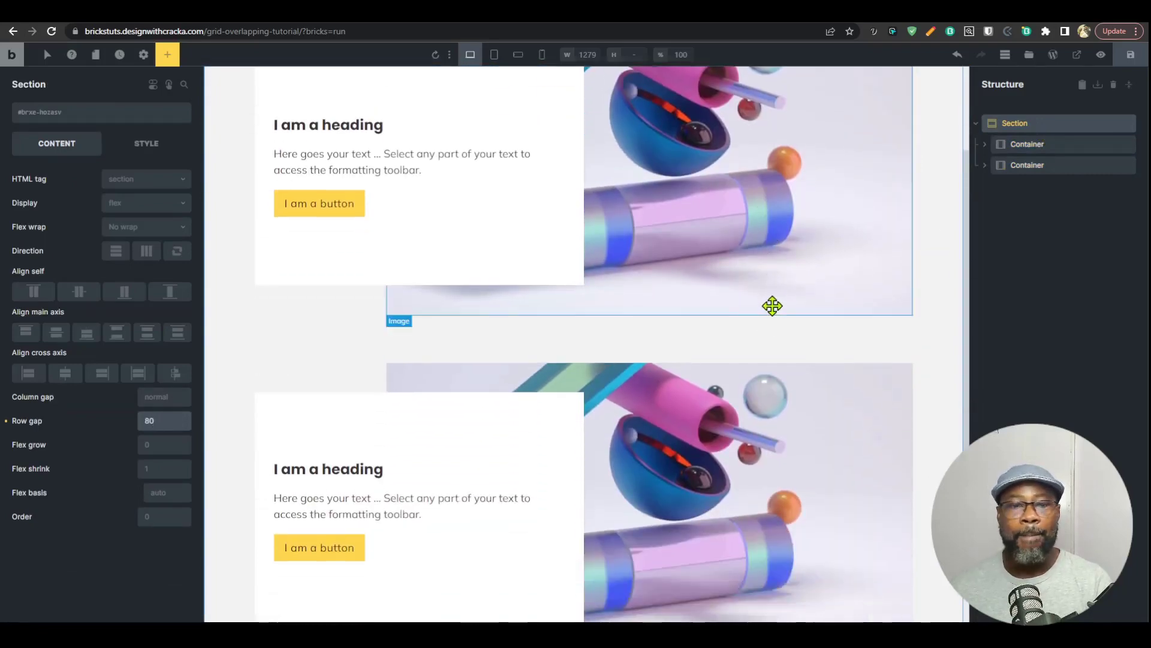
scroll(770, 318, "up", 3)
Step: Open the custom CSS editor of the grid-containter--overlap class on the first container
left_click(1024, 145)
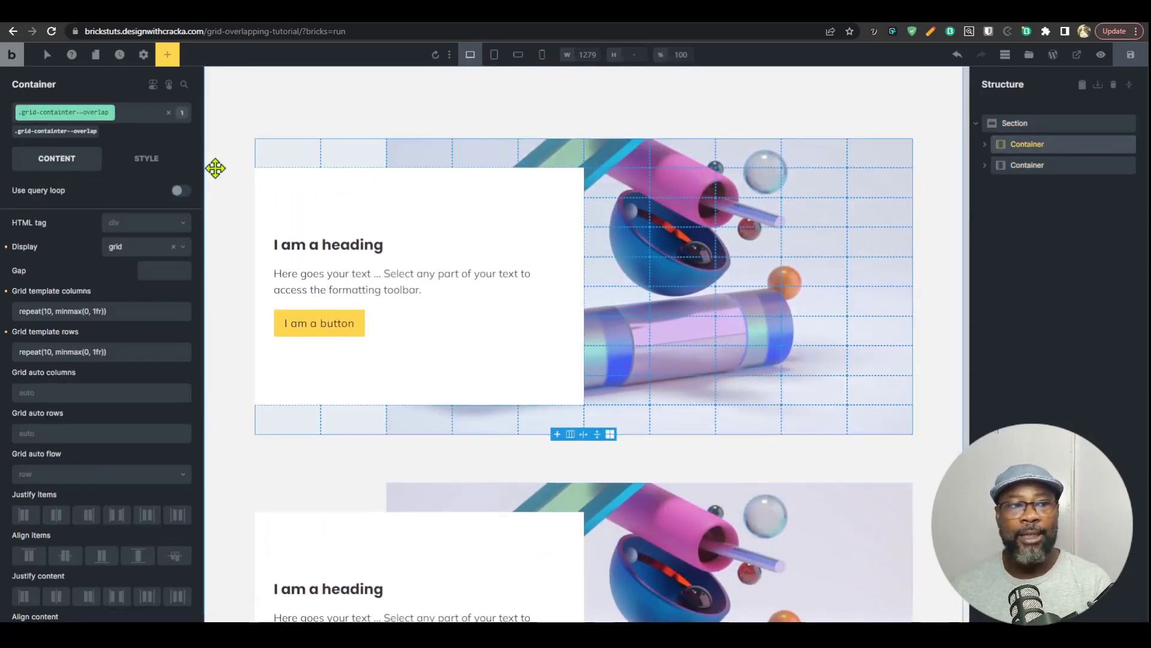
left_click(154, 164)
left_click(158, 196)
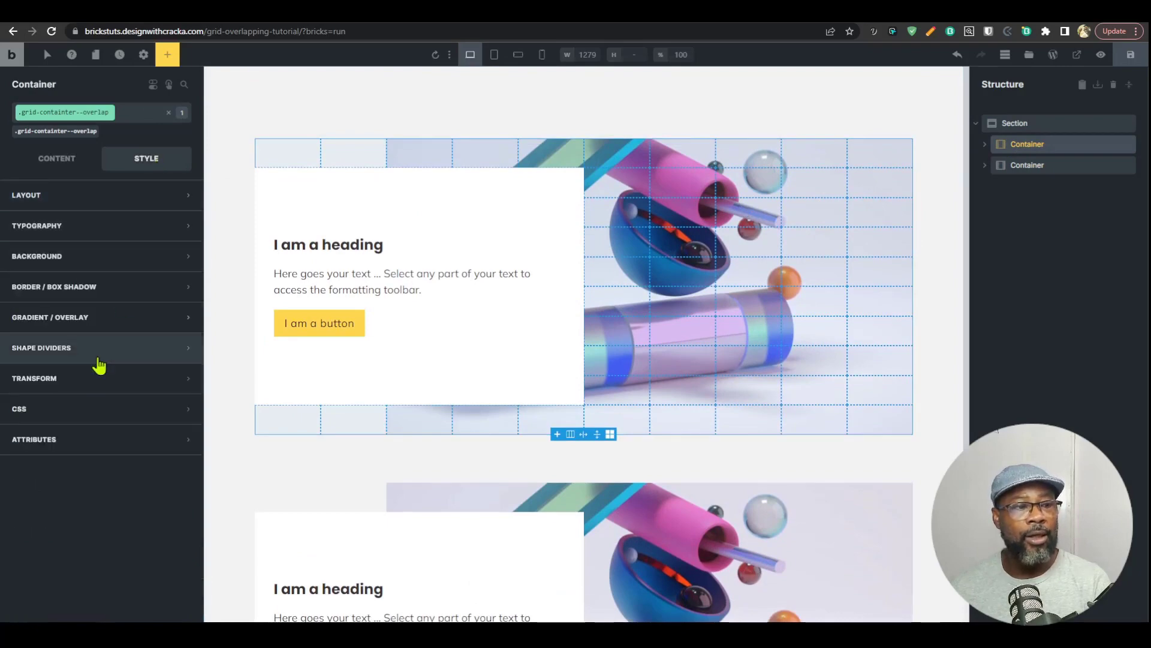
left_click(124, 413)
scroll(213, 328, "down", 5)
left_click(210, 346)
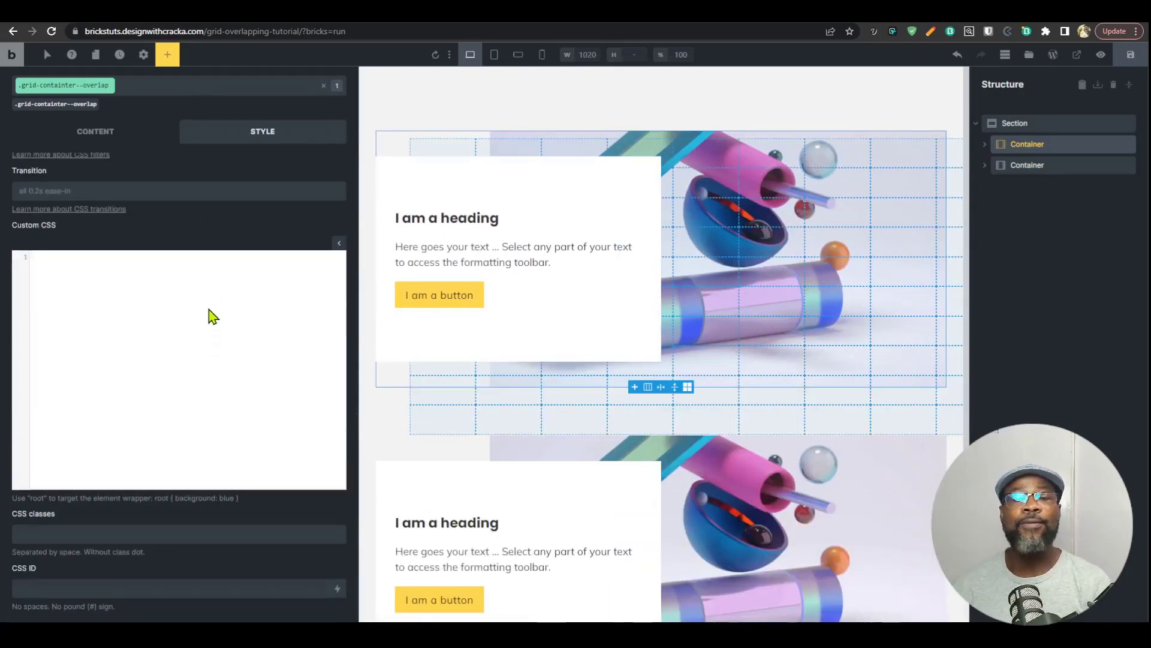
Step: Preview the layout at the tablet, mobile landscape and mobile portrait breakpoints, returning to mobile landscape
left_click(494, 55)
left_click(518, 55)
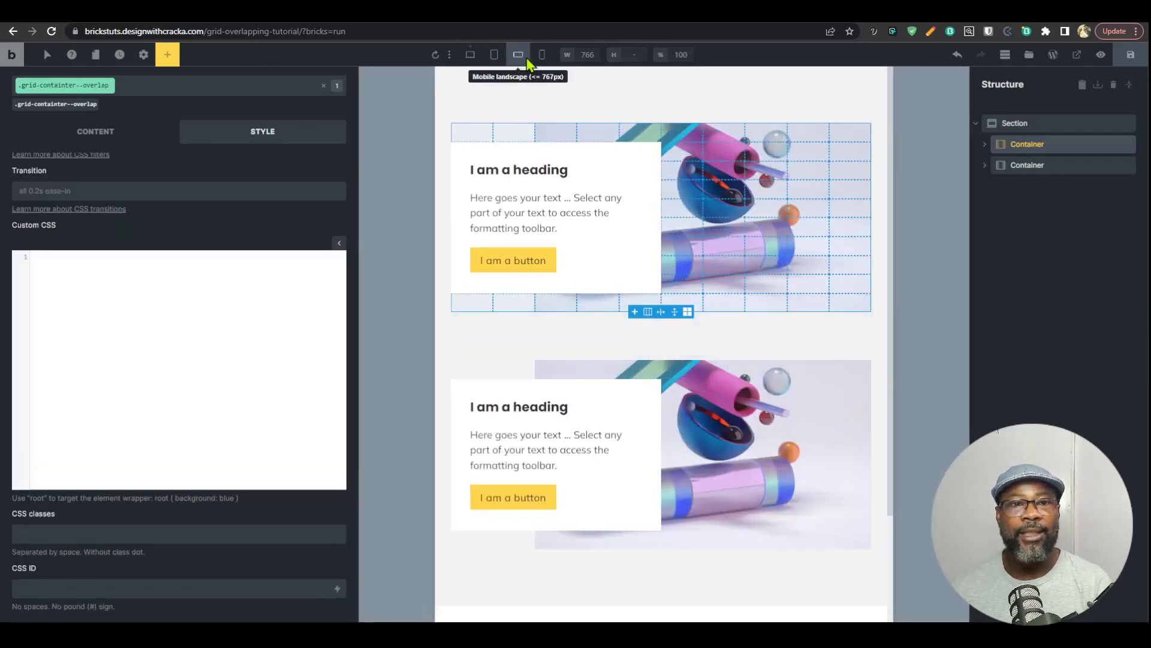
left_click(542, 56)
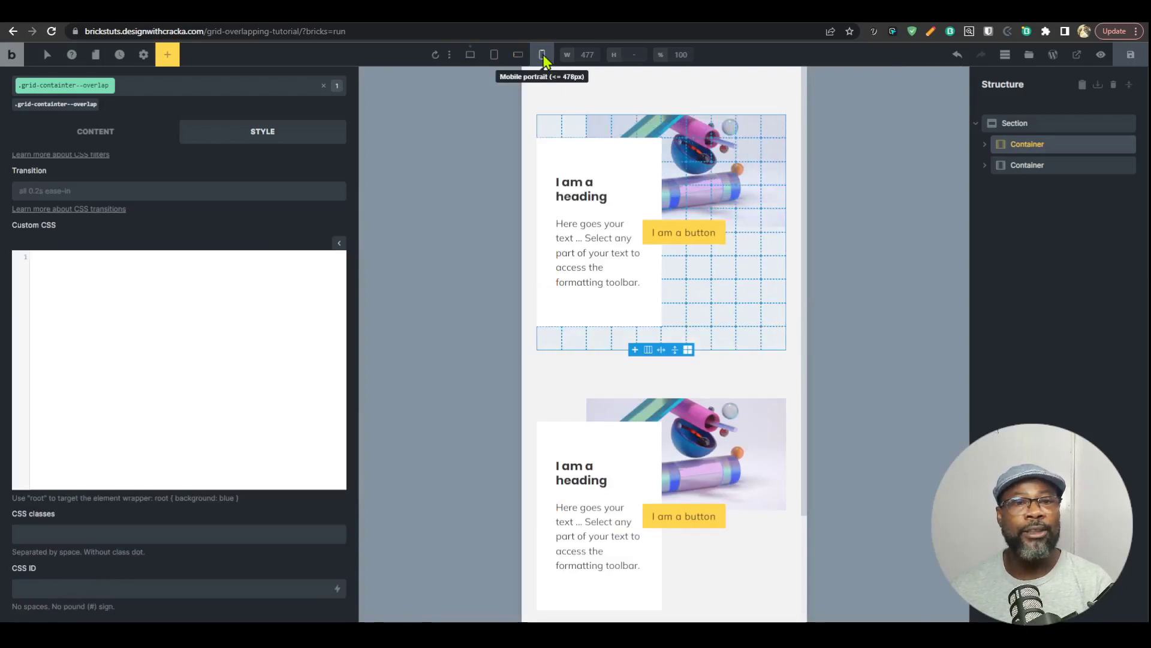
left_click(543, 56)
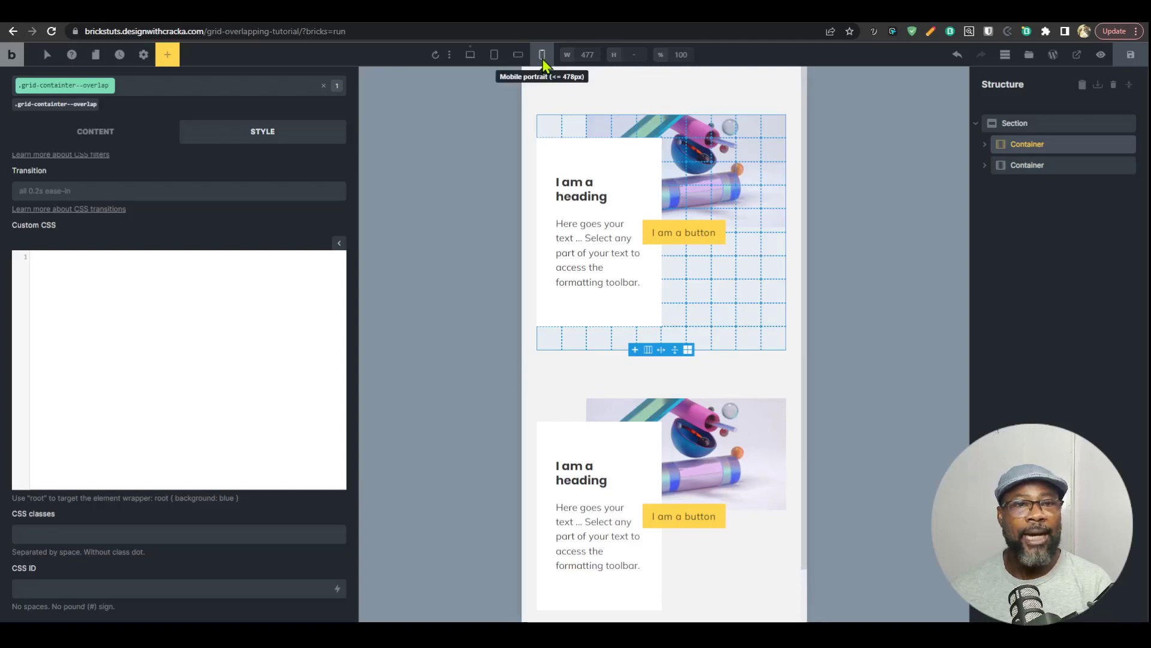
left_click(519, 56)
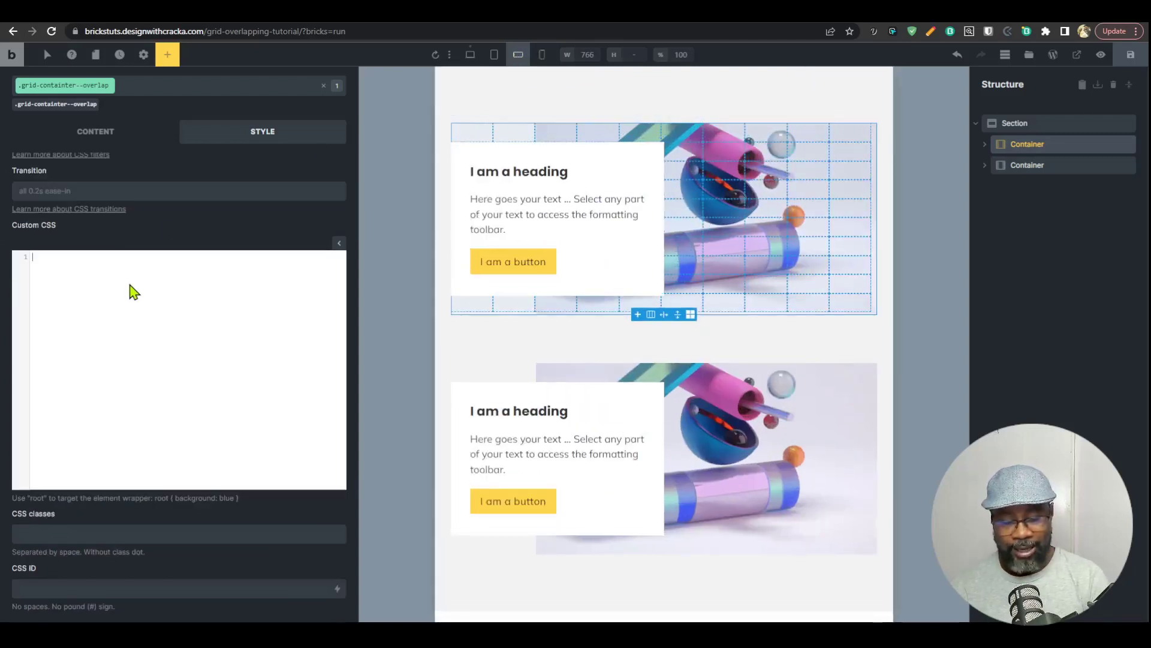
type("@media (")
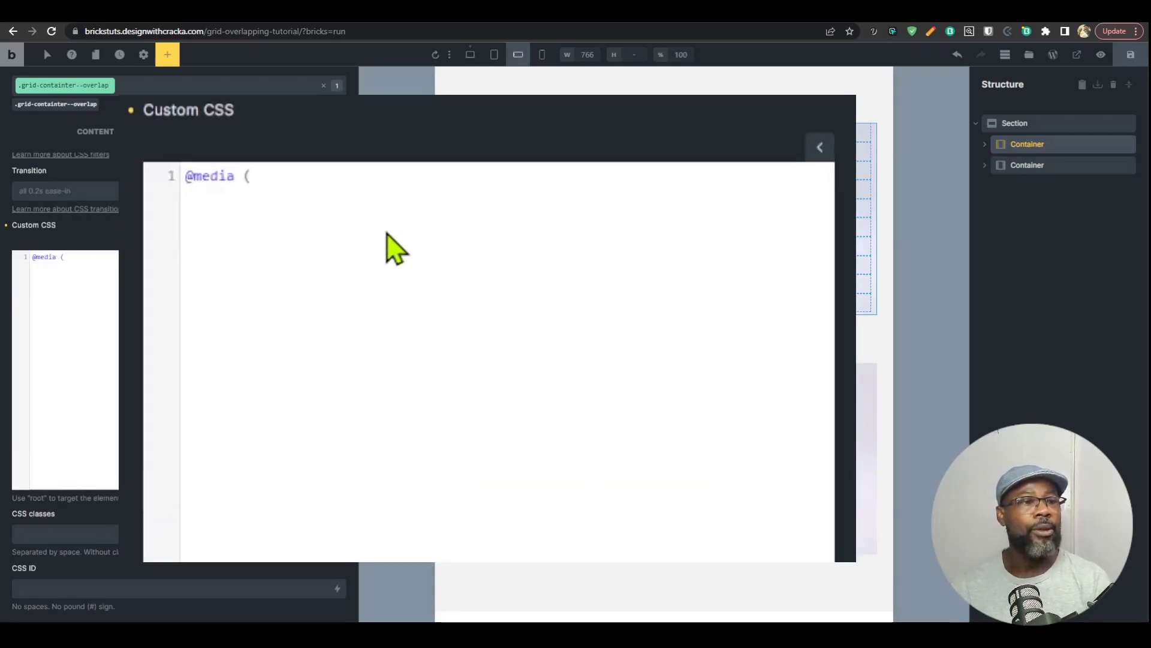
type("min-width")
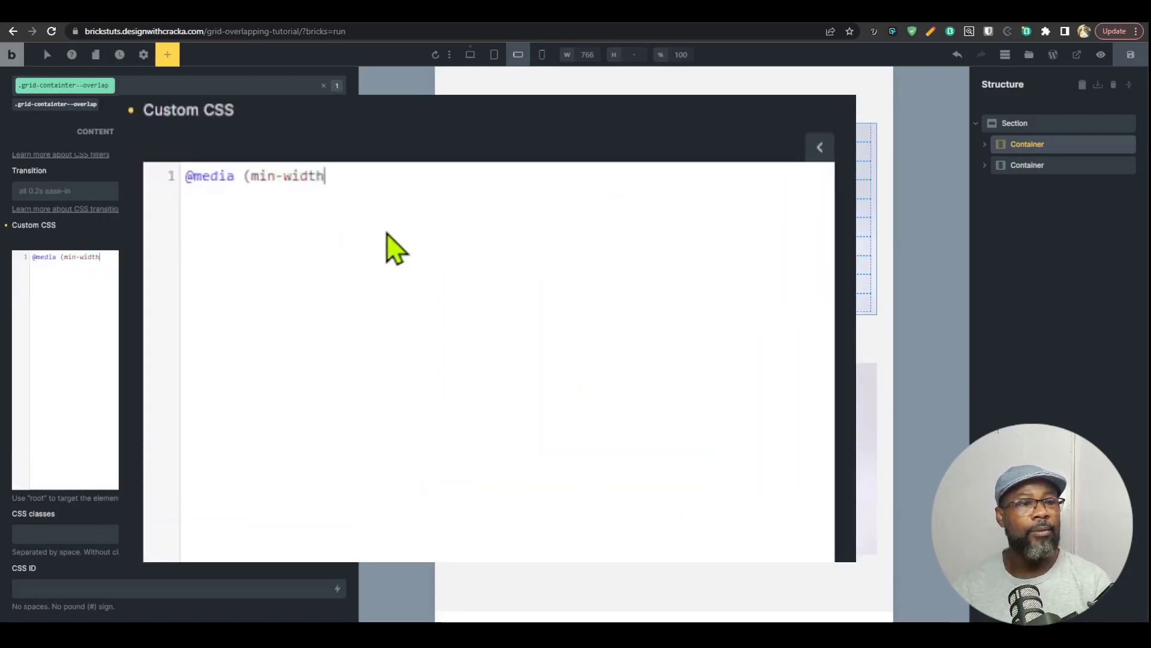
type(":4")
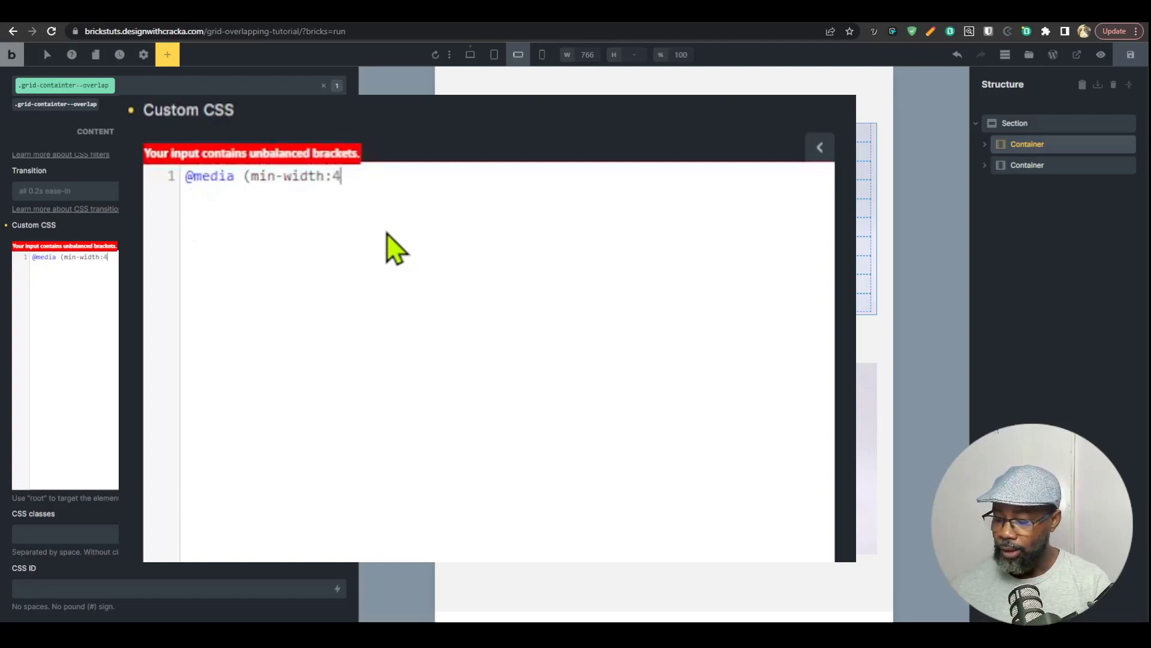
type("79px")
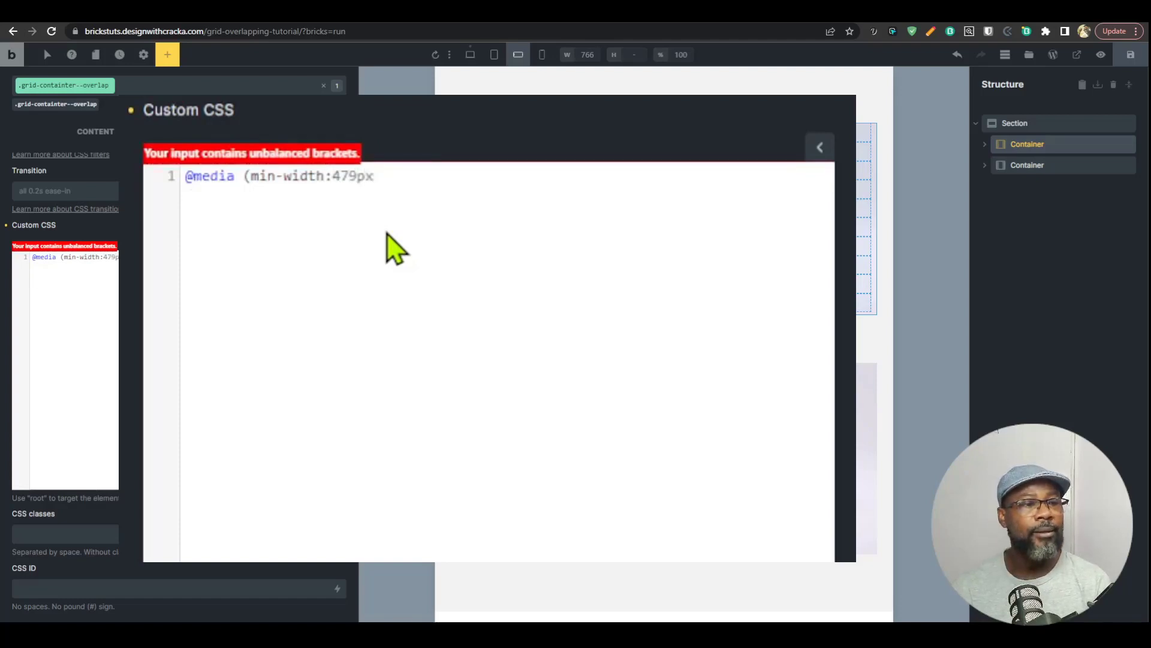
type("){")
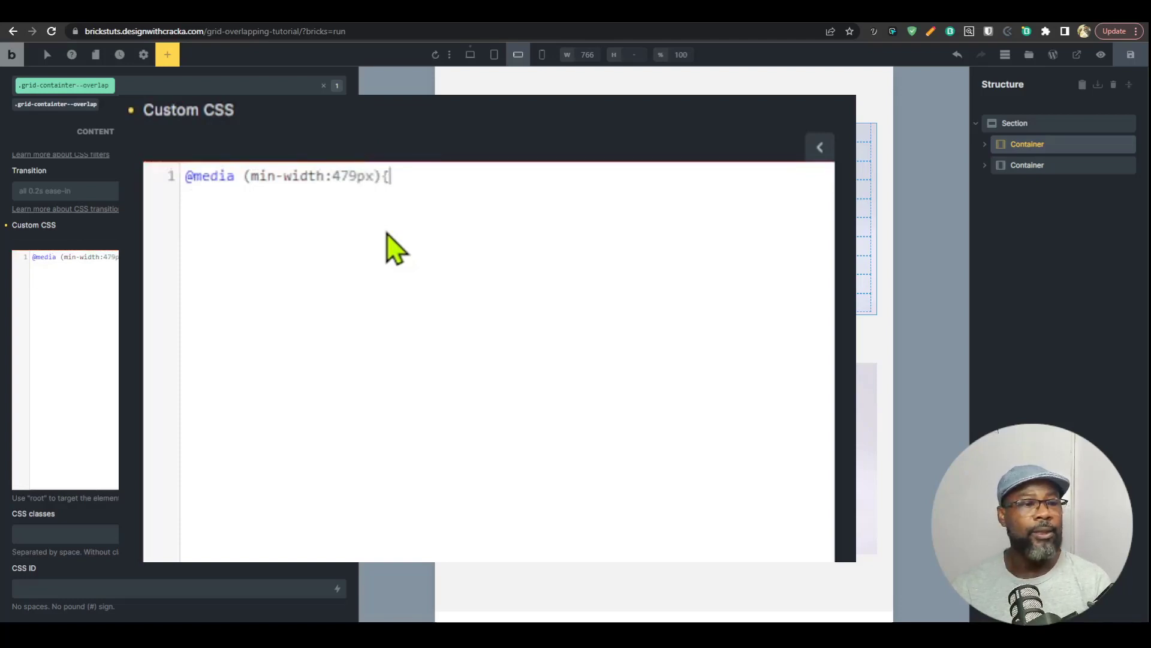
key("Return")
type("}")
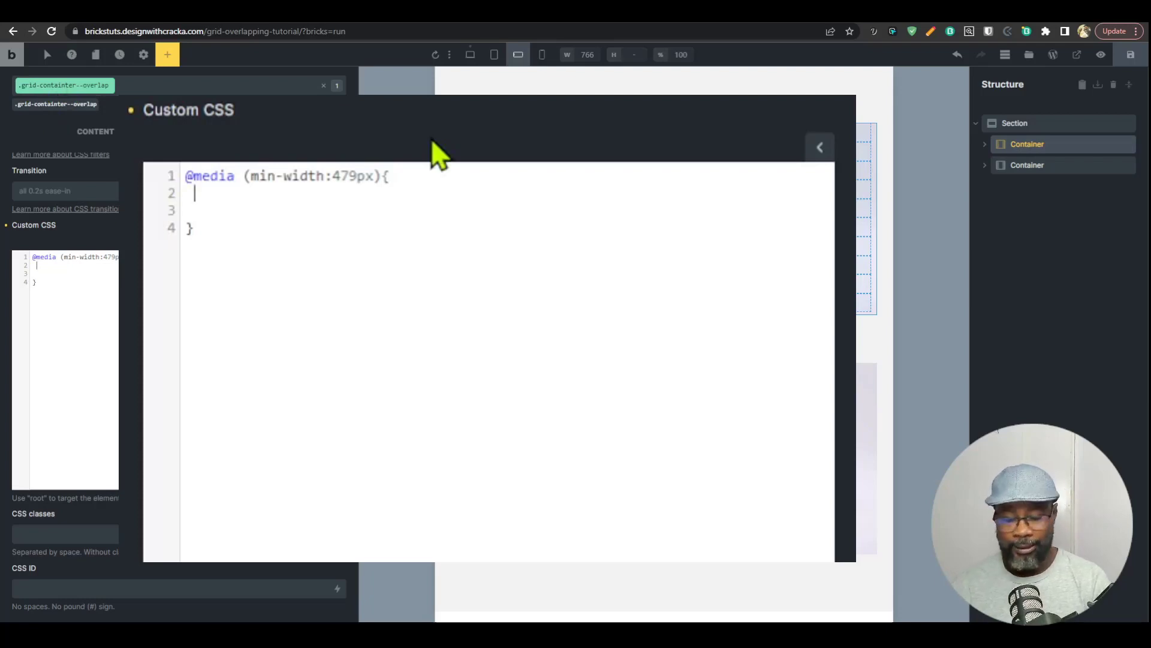
Step: Inside the 479px media query, start a nested rule with the selector root:nth-child(even) .grid-overlap-card
type("root")
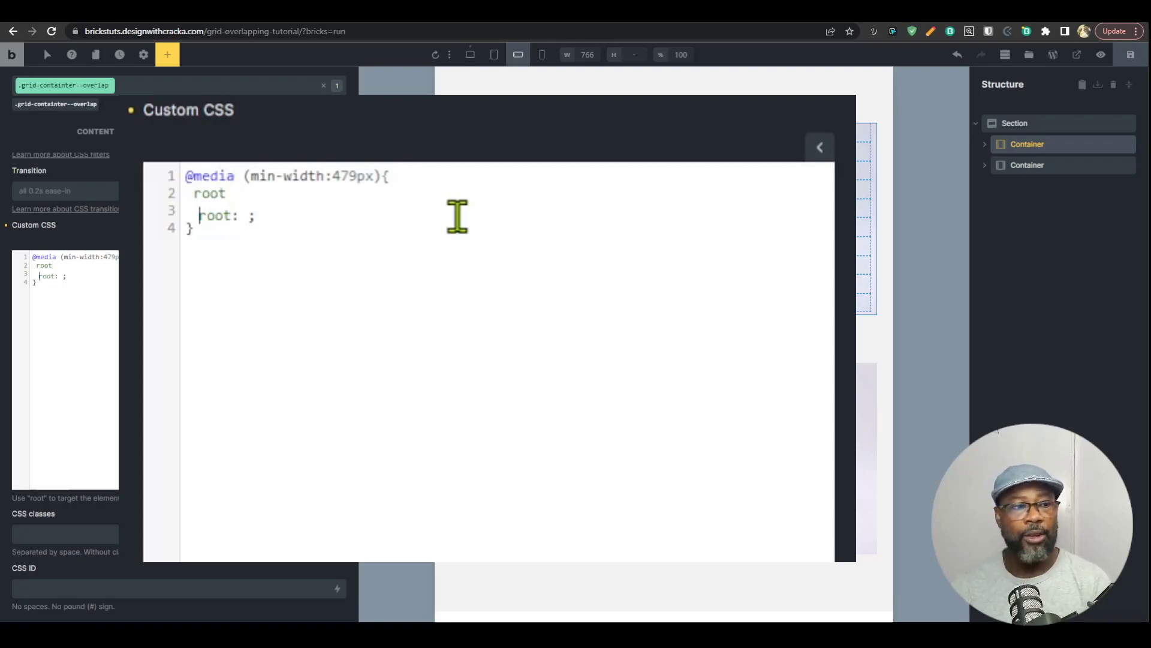
type(":nth-child(even)")
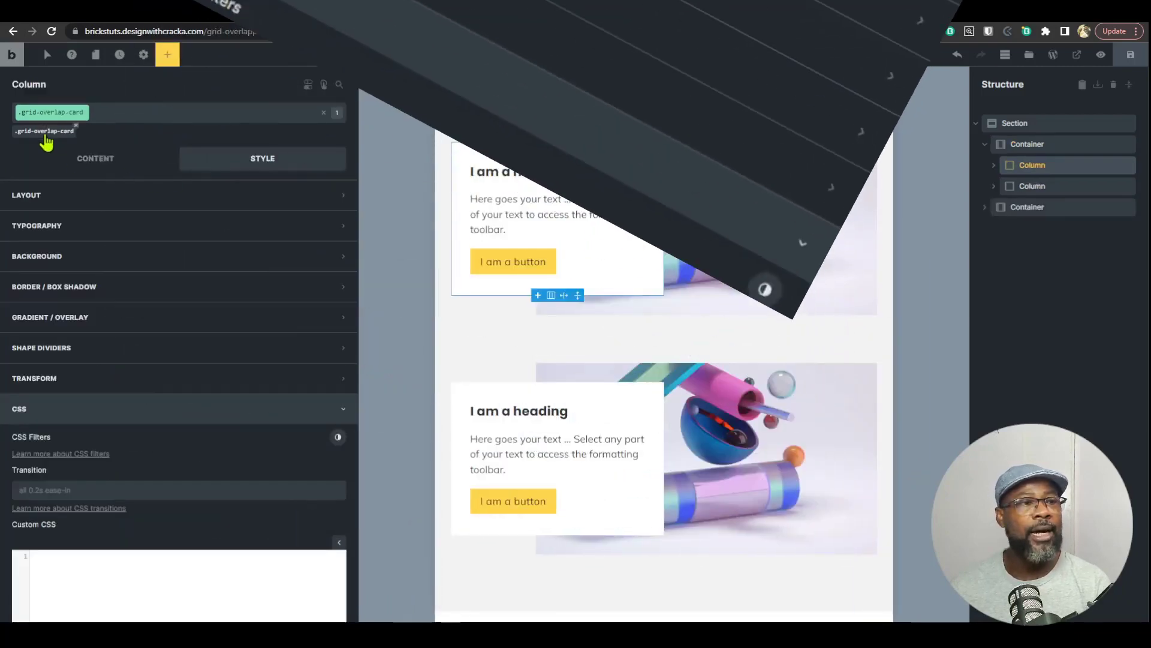
left_click(1027, 144)
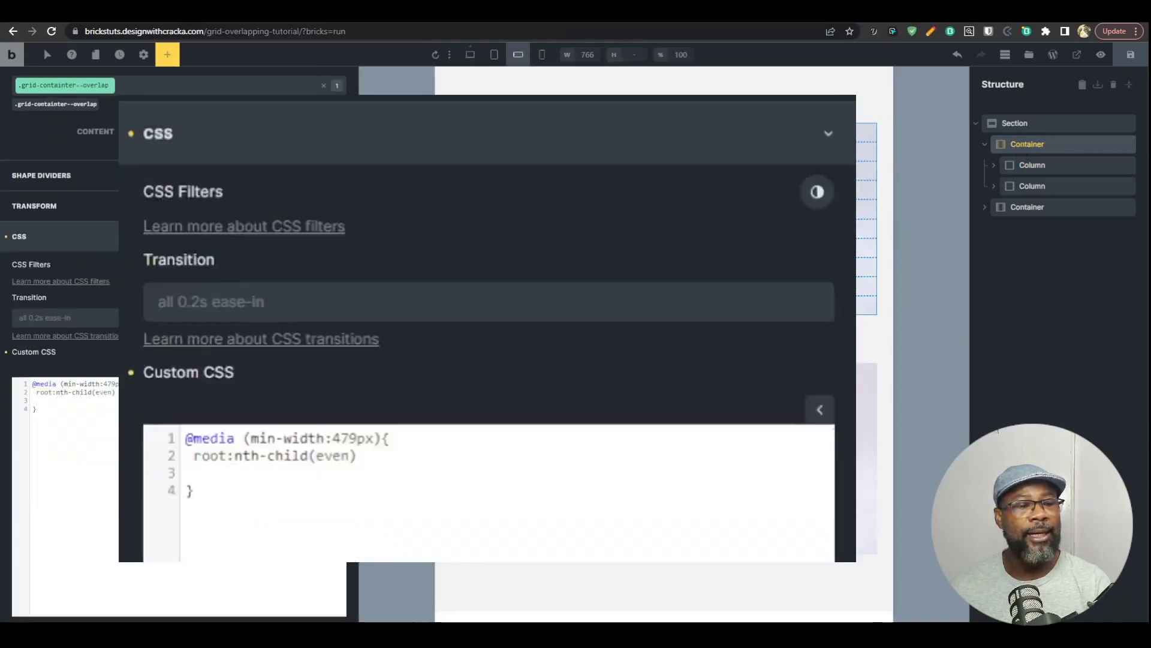
type(".grid")
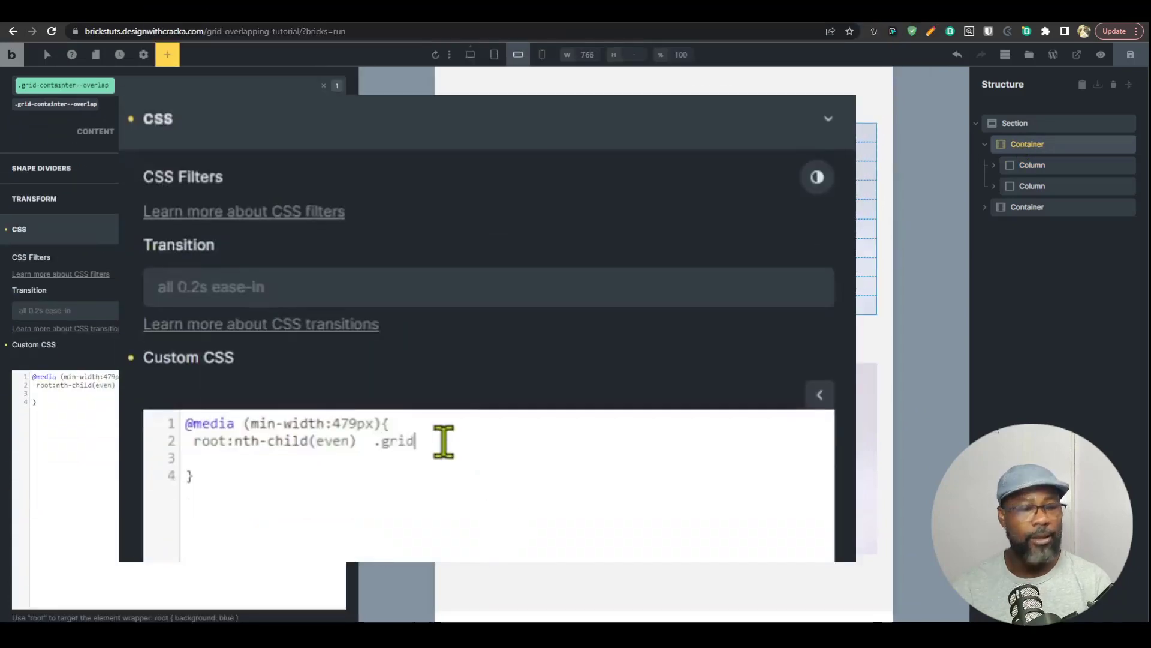
type("-overlap-card{")
key("Return")
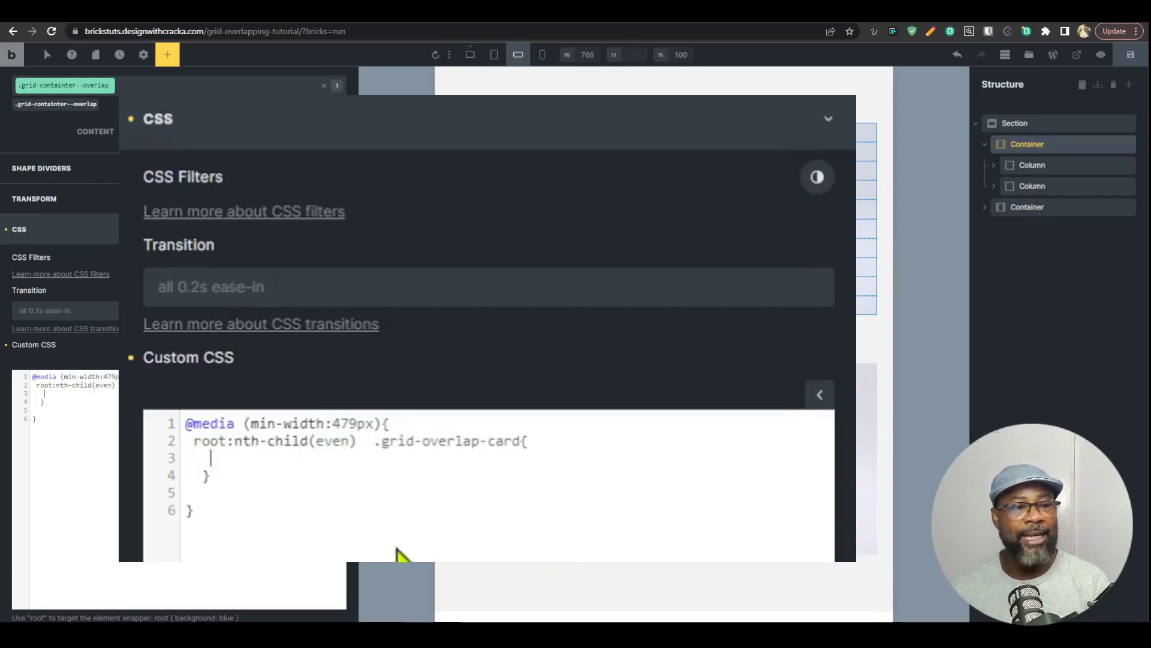
Step: Declare grid-column: 6/-1; inside the even-container .grid-overlap-card rule
type("grid")
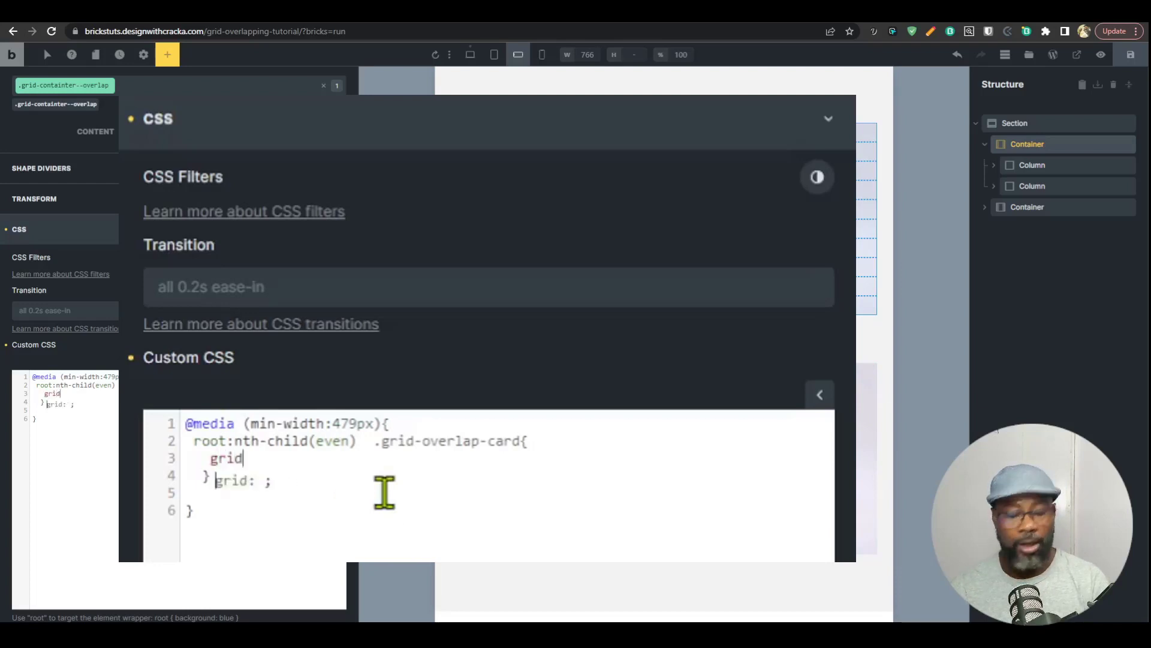
type("-colu")
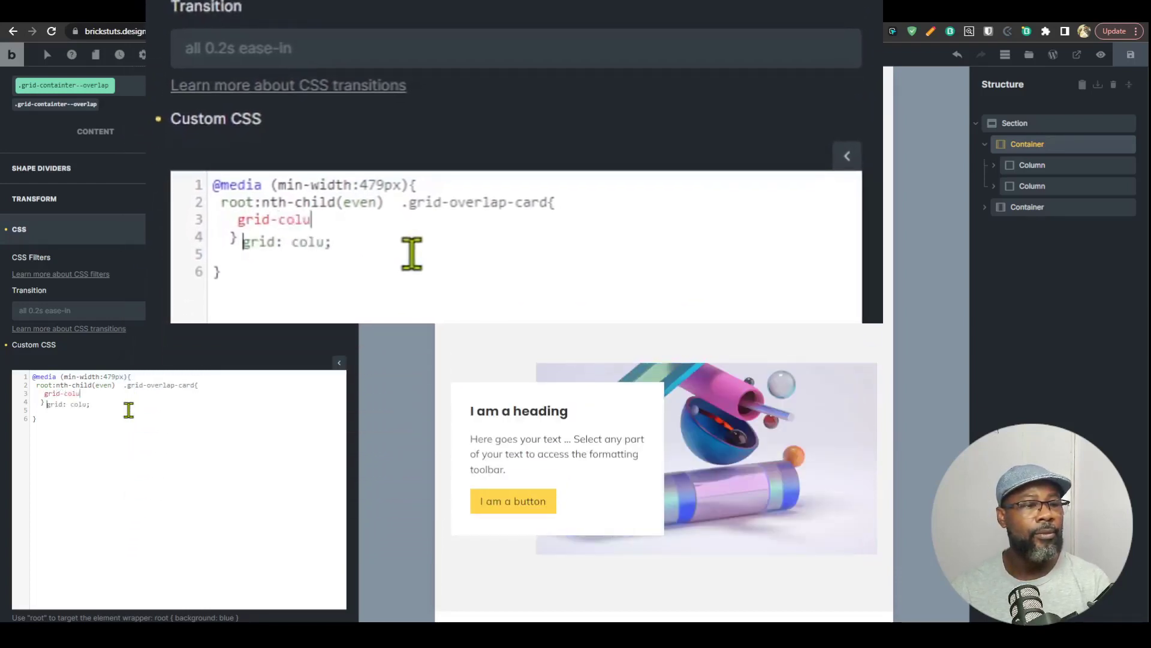
type("mn: ")
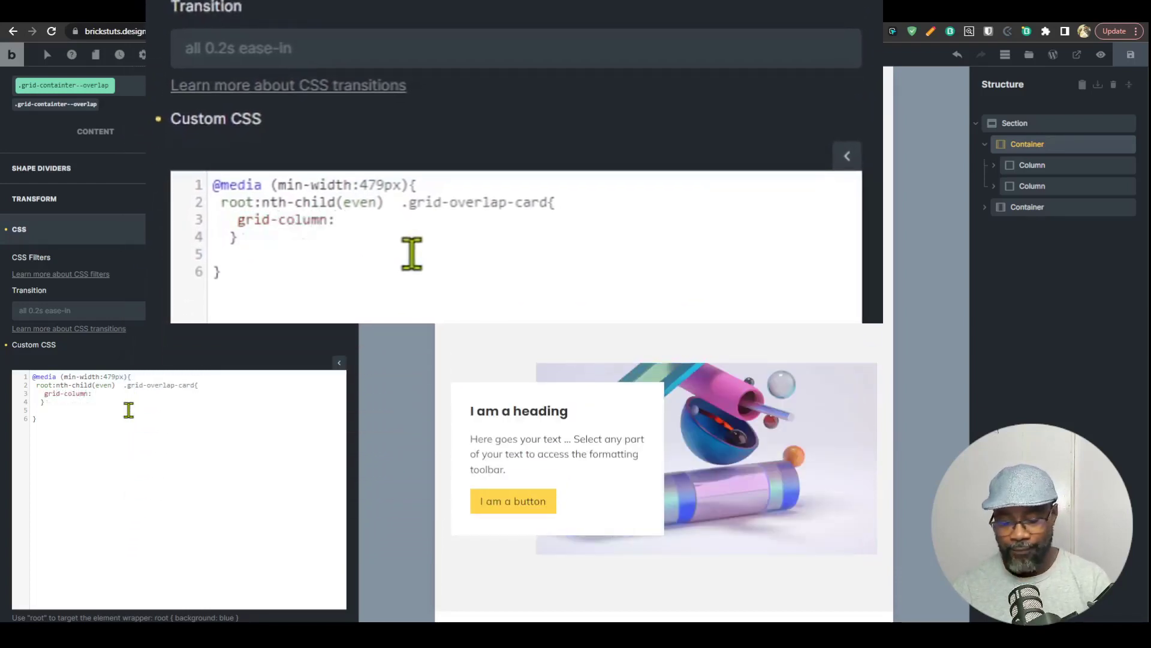
type("6/-")
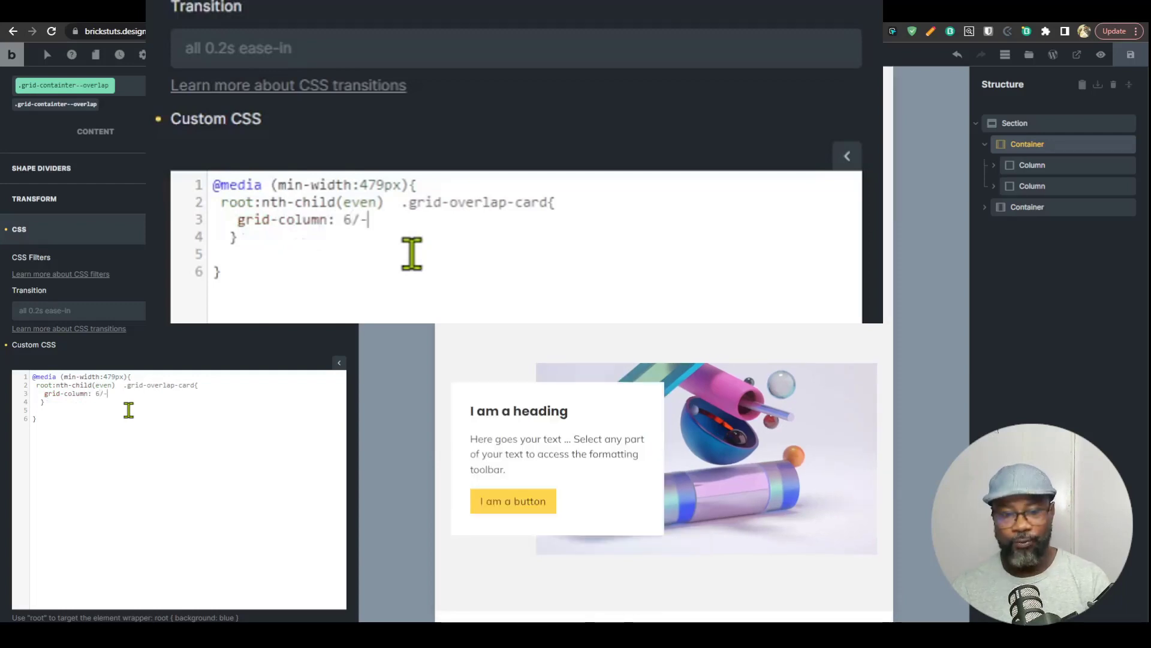
type("1")
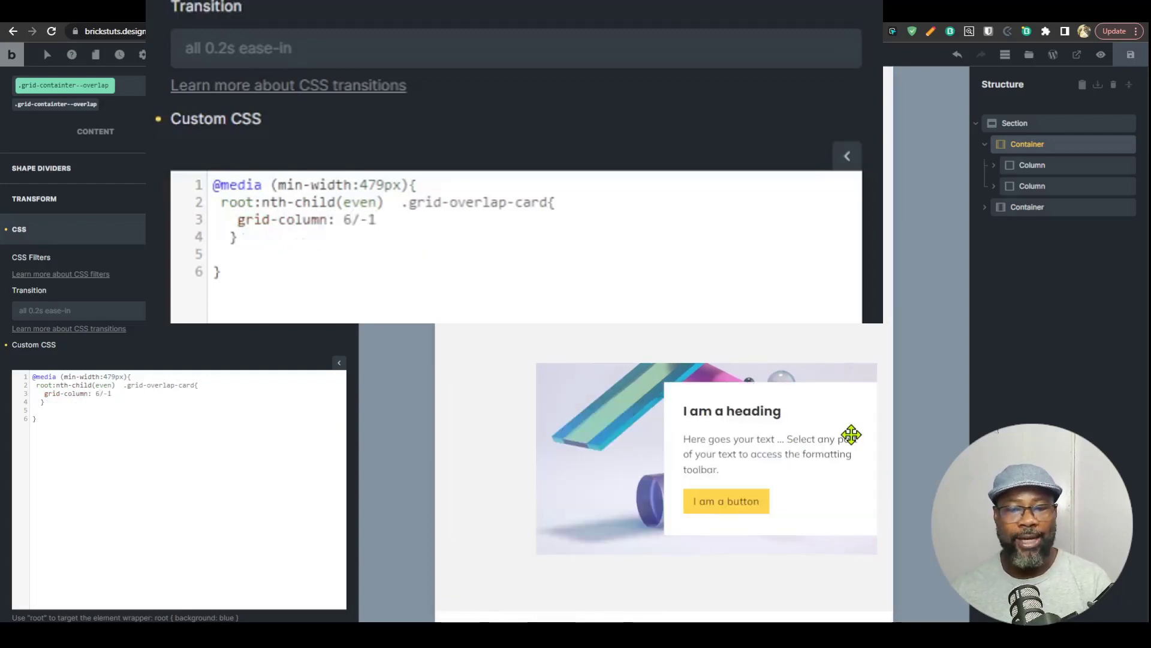
type(";")
Step: Duplicate the even-container card rule below the original, within the same media query
left_click_drag(57, 407, 34, 387)
key("ctrl+c")
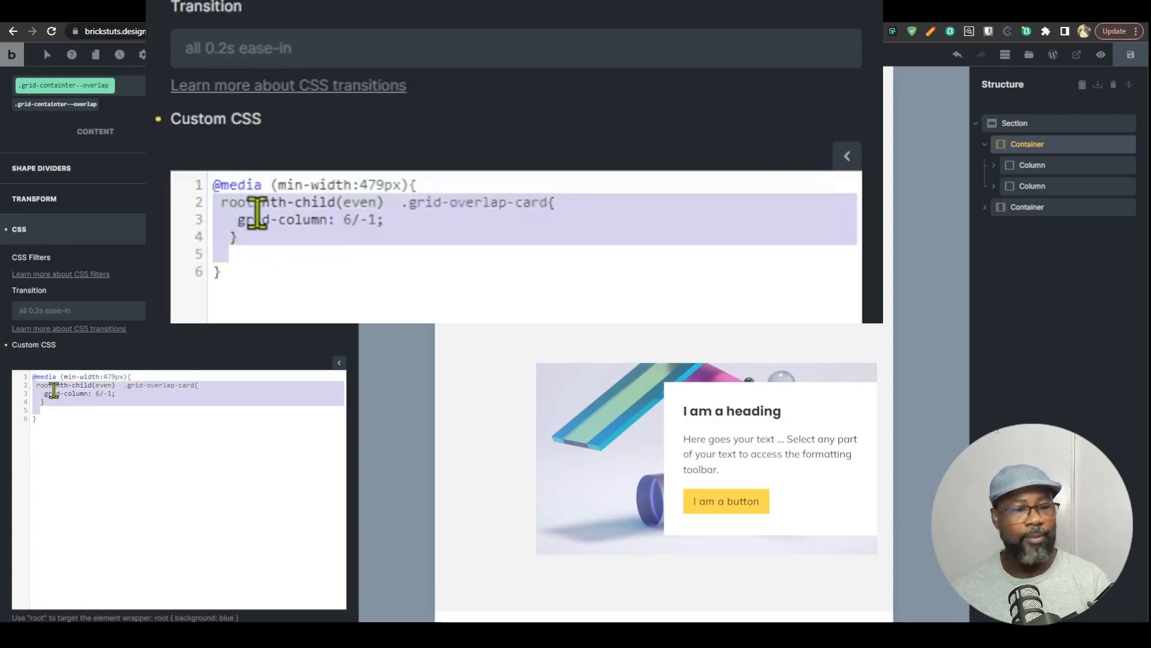
left_click(53, 402)
key("Return")
key("Return")
key("ctrl+v")
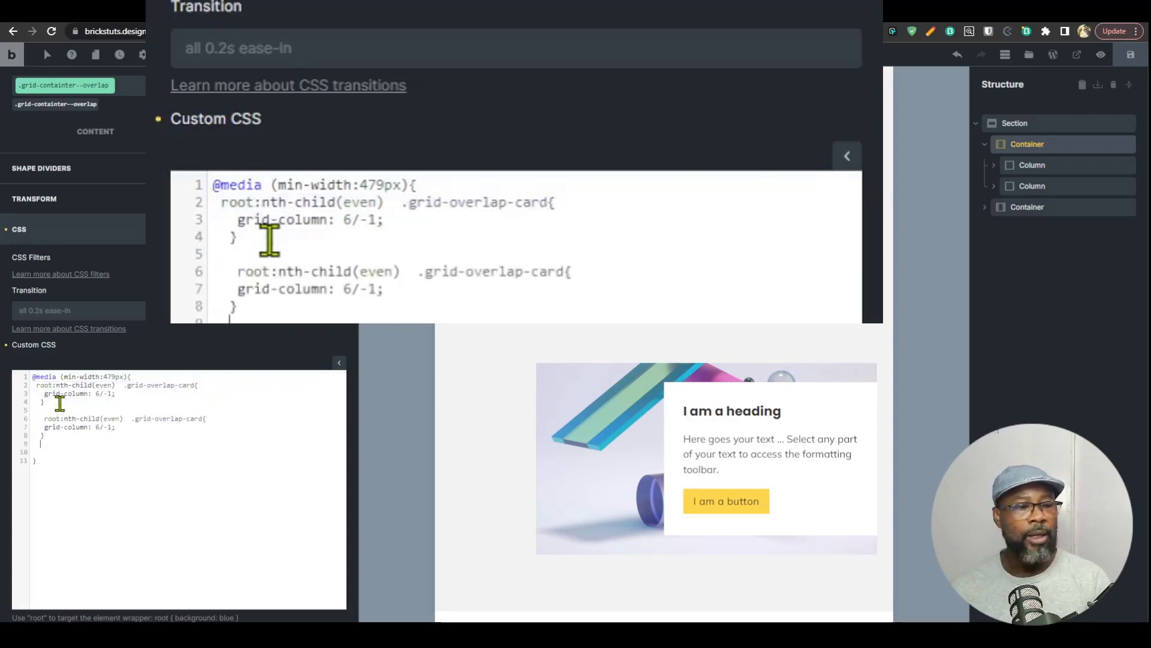
Step: Retarget the duplicated rule to .grid-overlap-background and set its grid-column to 1/9
left_click(531, 271)
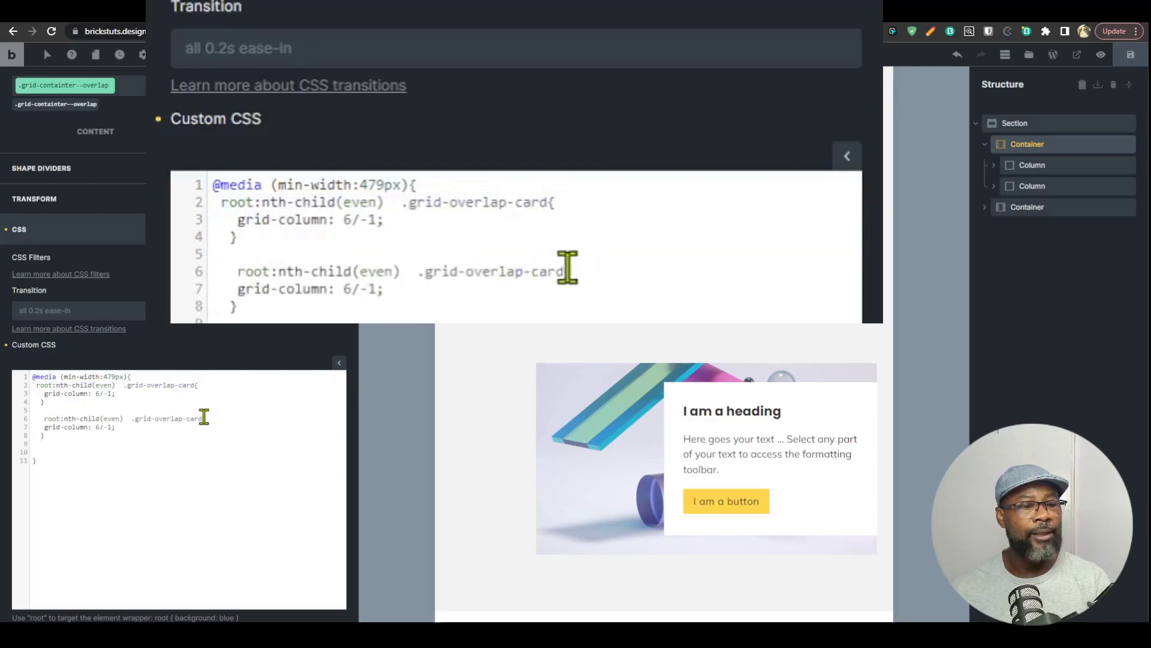
double_click(200, 418)
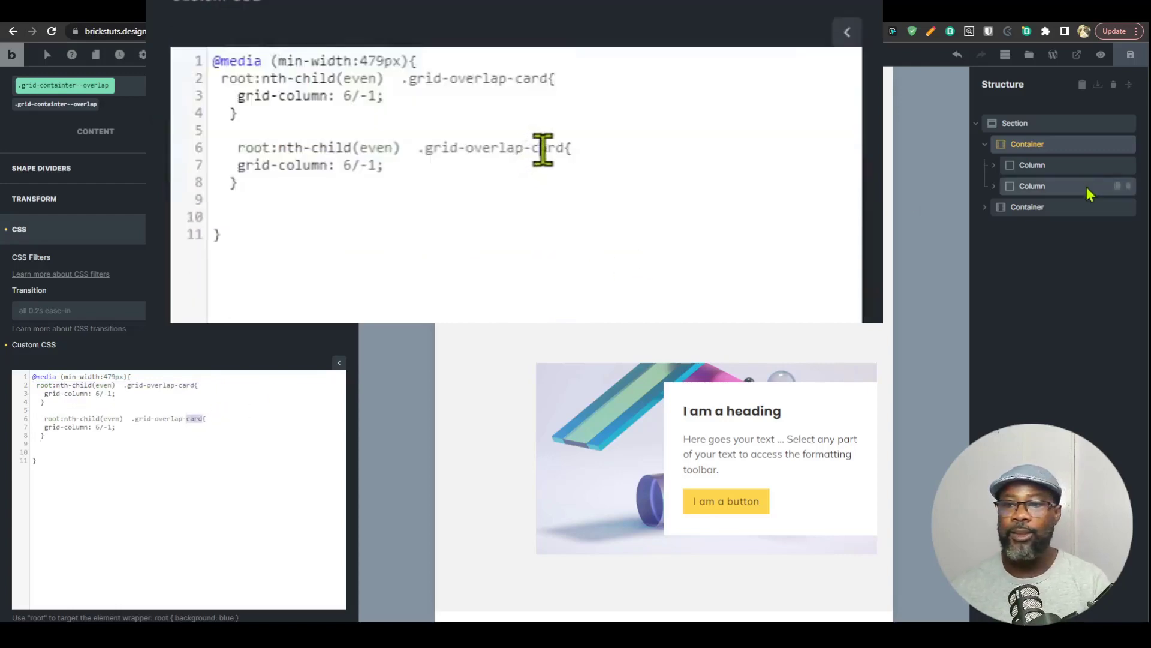
left_click(1031, 186)
type("background")
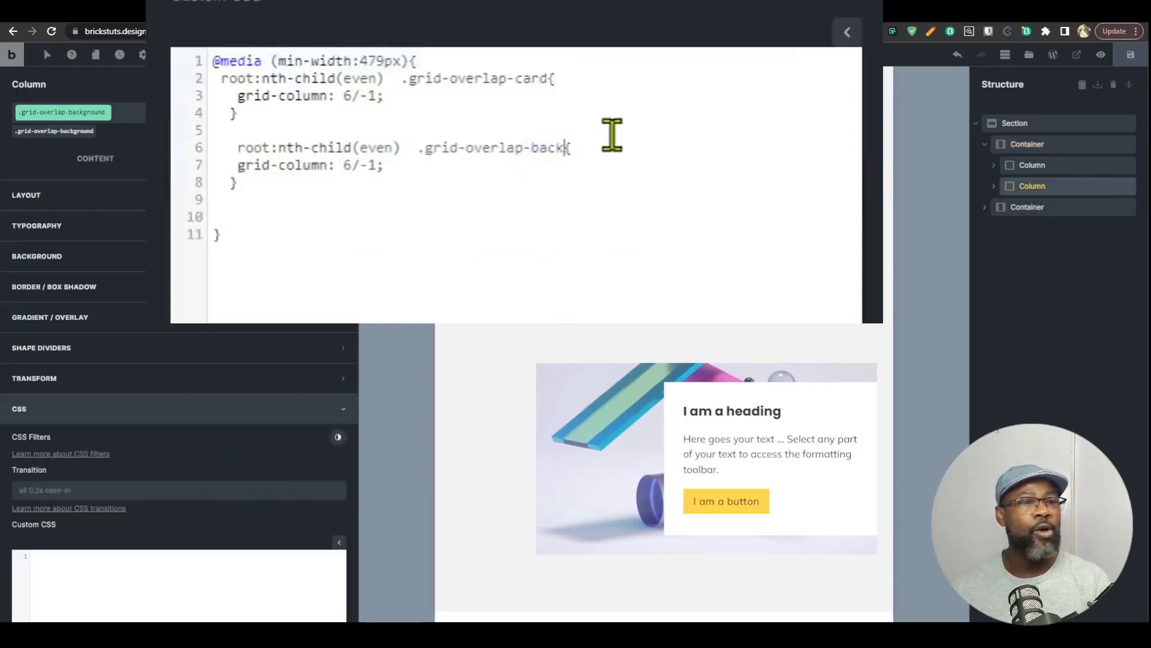
left_click(1029, 145)
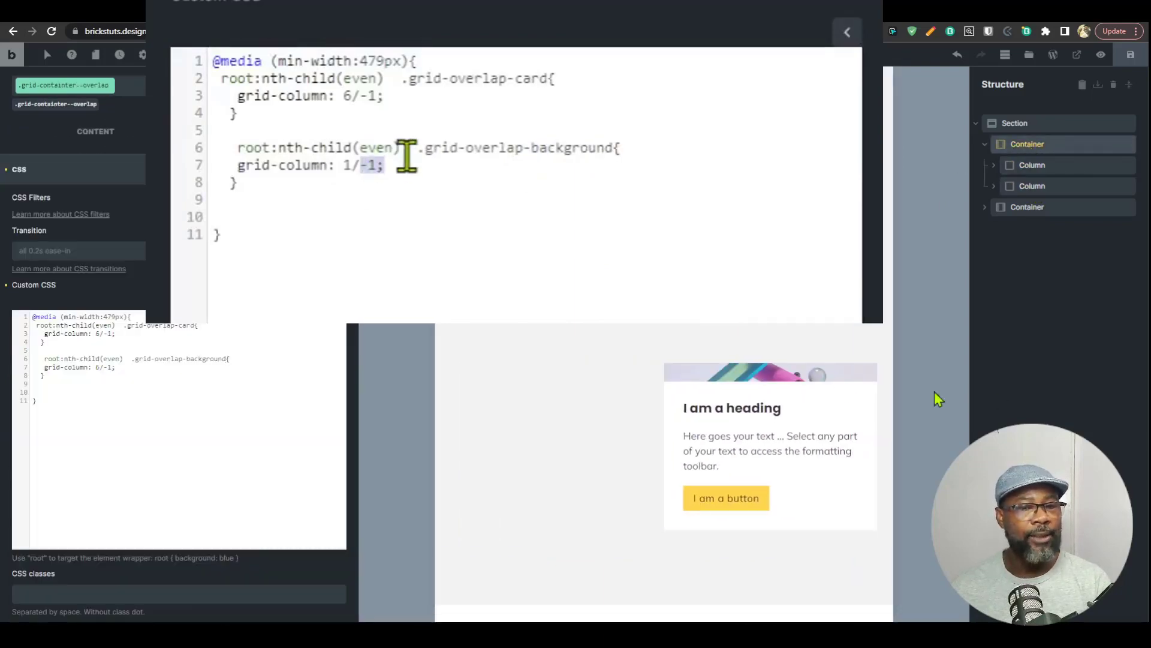
type("9")
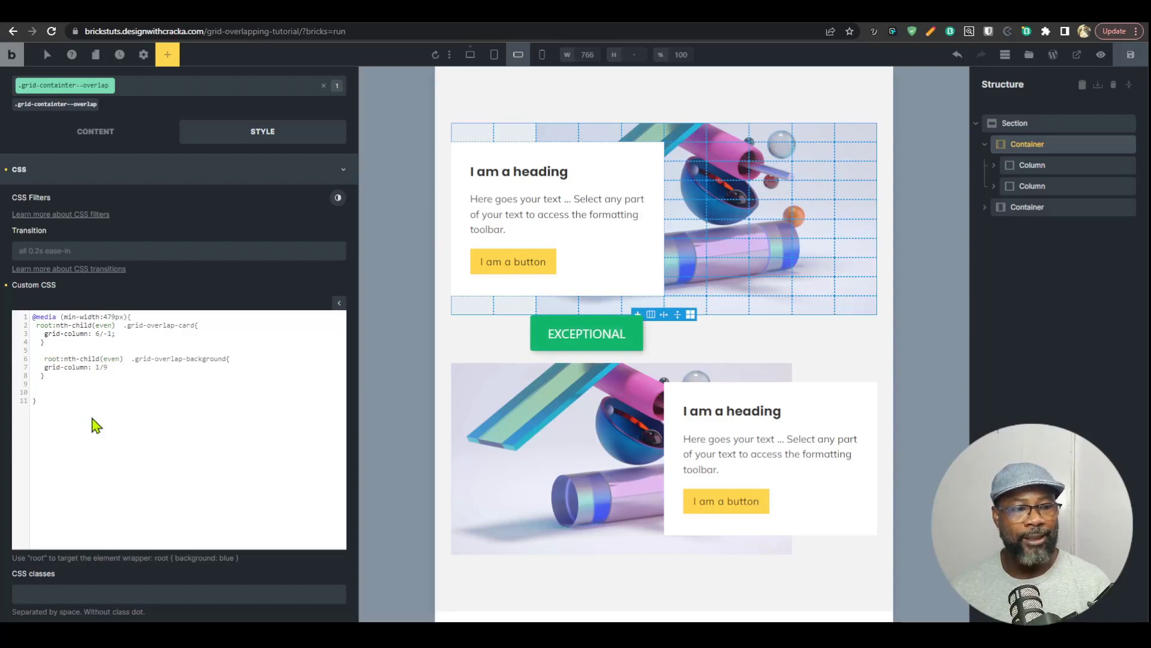
Step: Clear all custom CSS from the grid-containter--overlap class
key("ctrl+a")
key("BackSpace")
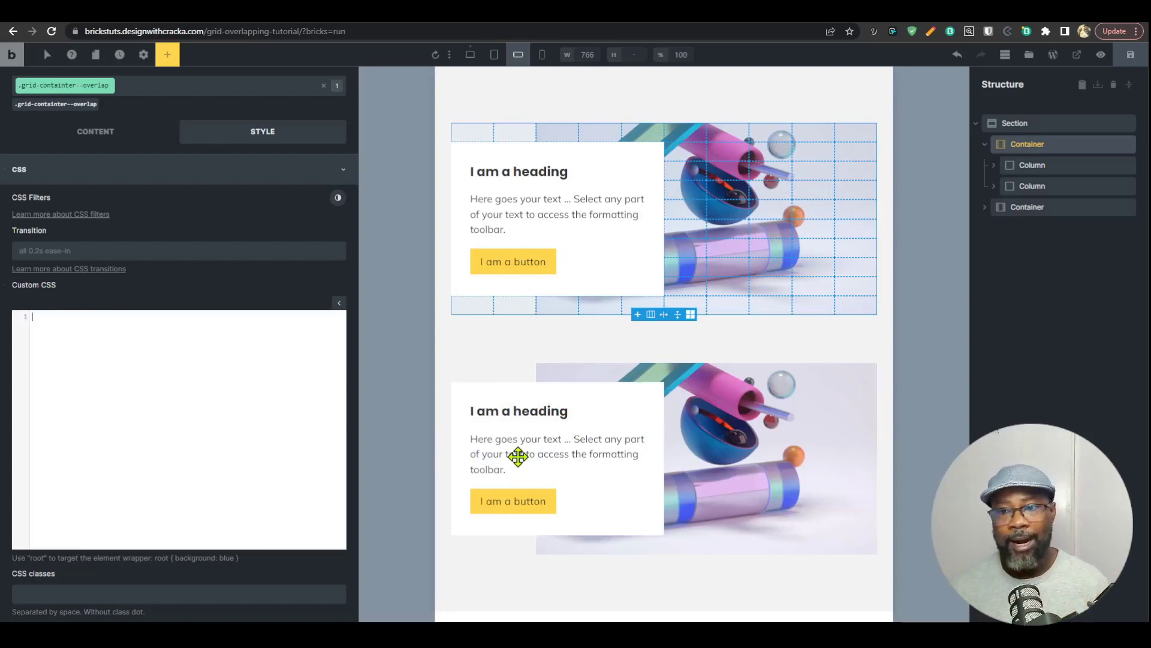
Step: In the second container, set the card column's grid column to 6/-1 at the element's ID level
left_click(983, 209)
left_click(998, 233)
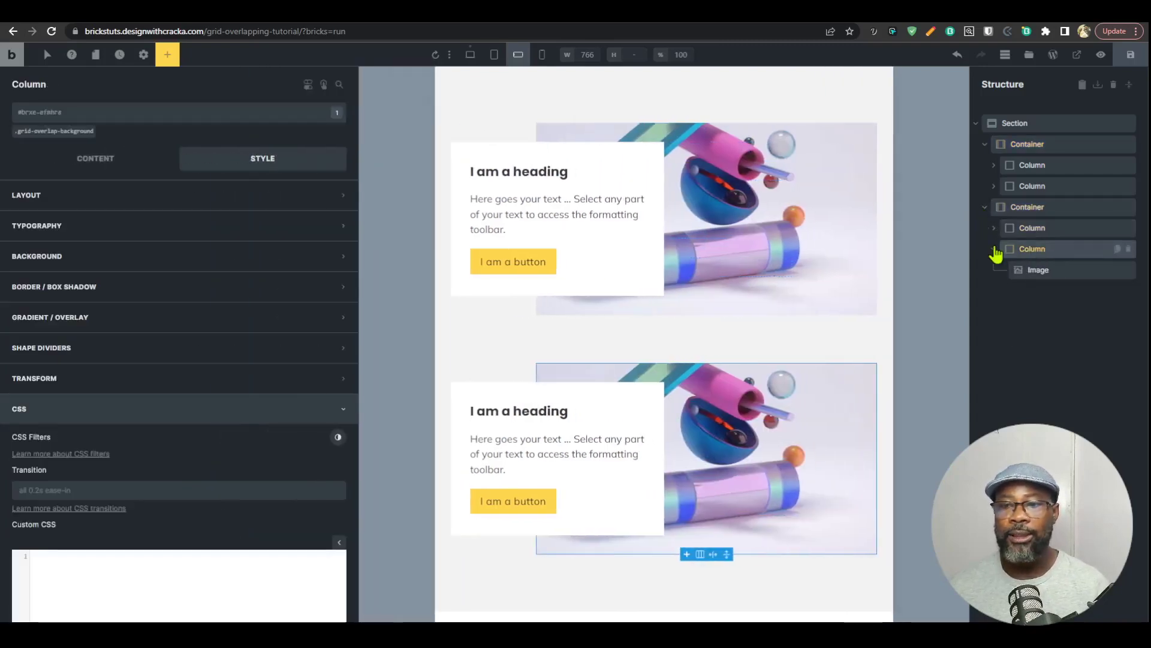
left_click(1033, 248)
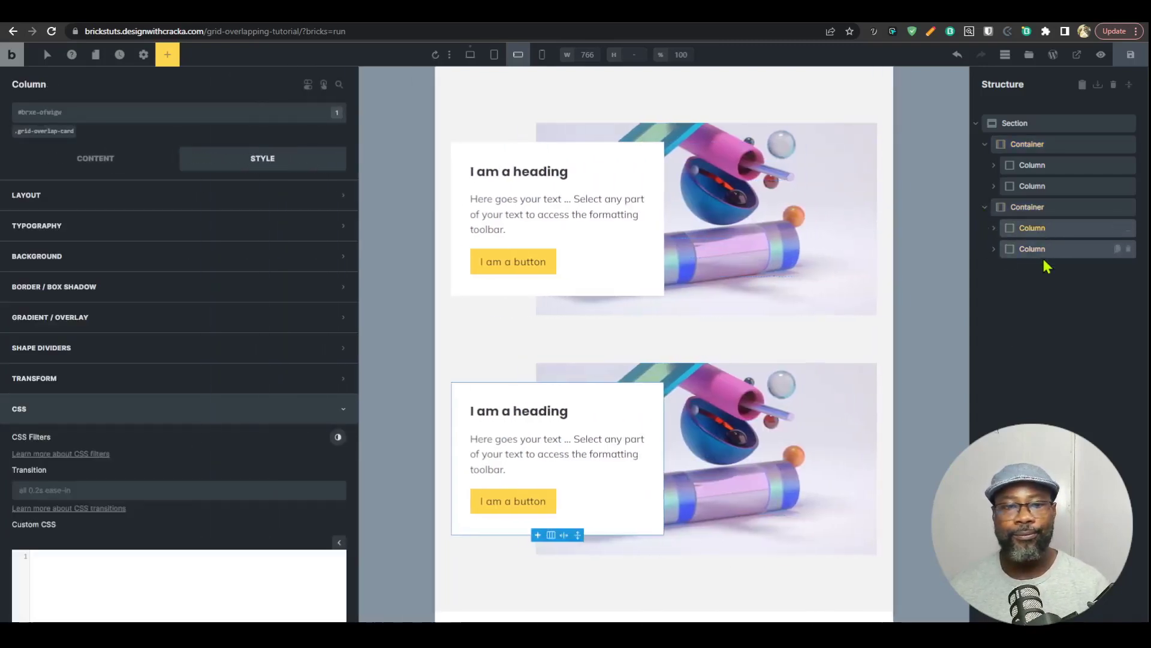
left_click(1033, 228)
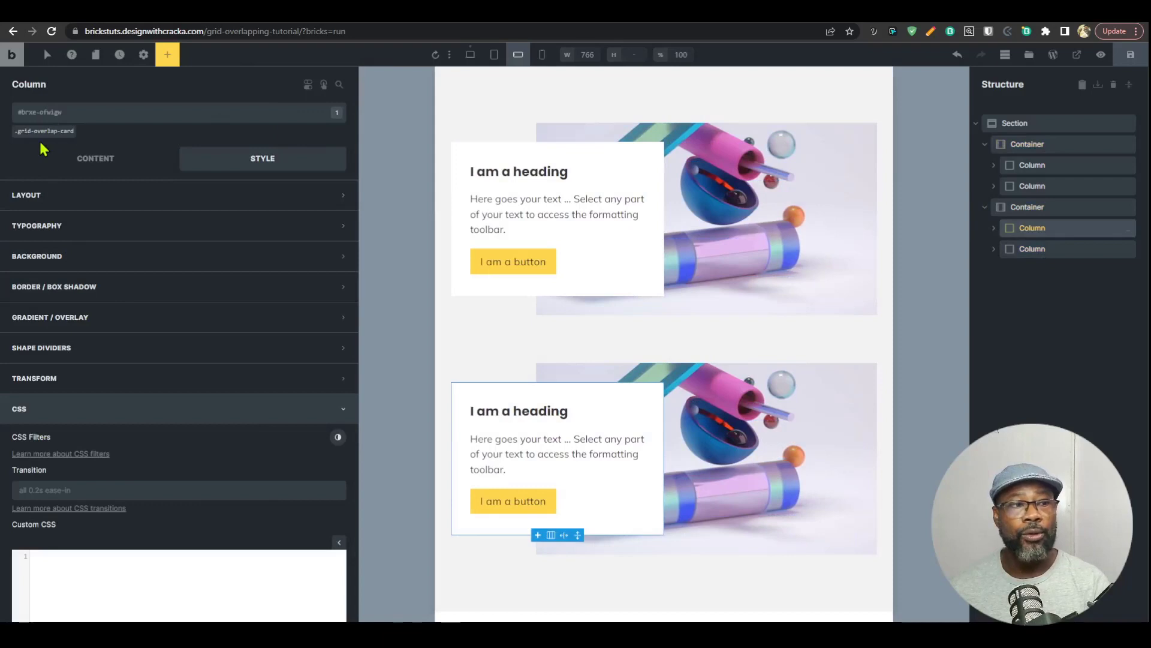
left_click(128, 165)
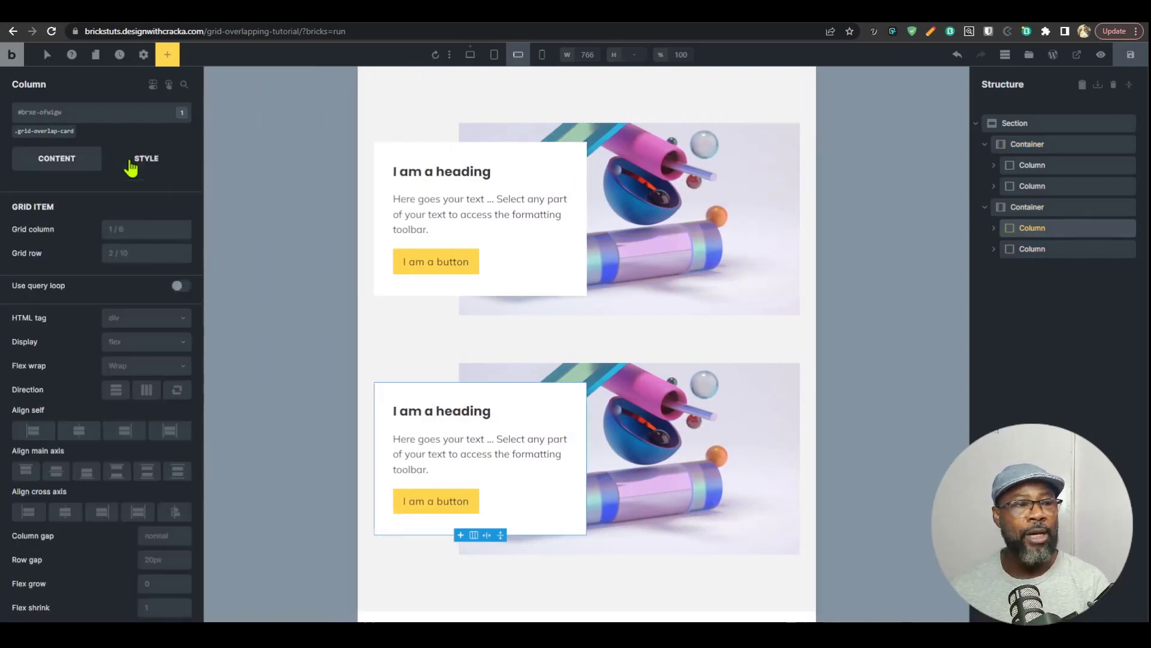
left_click(123, 233)
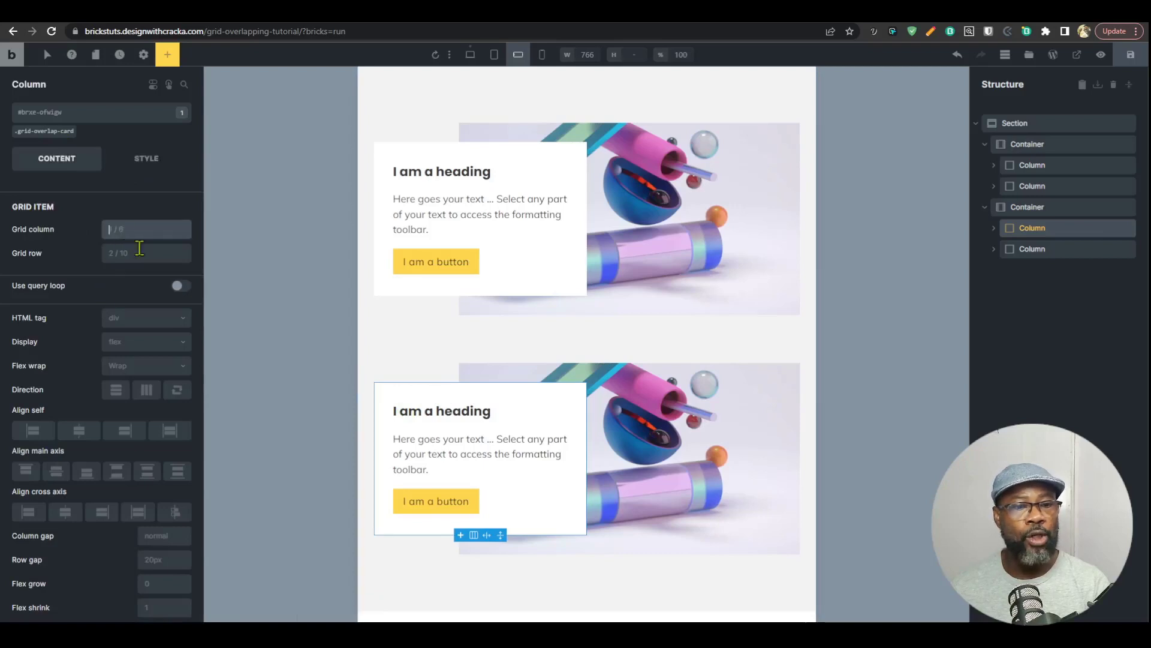
left_click(1026, 208)
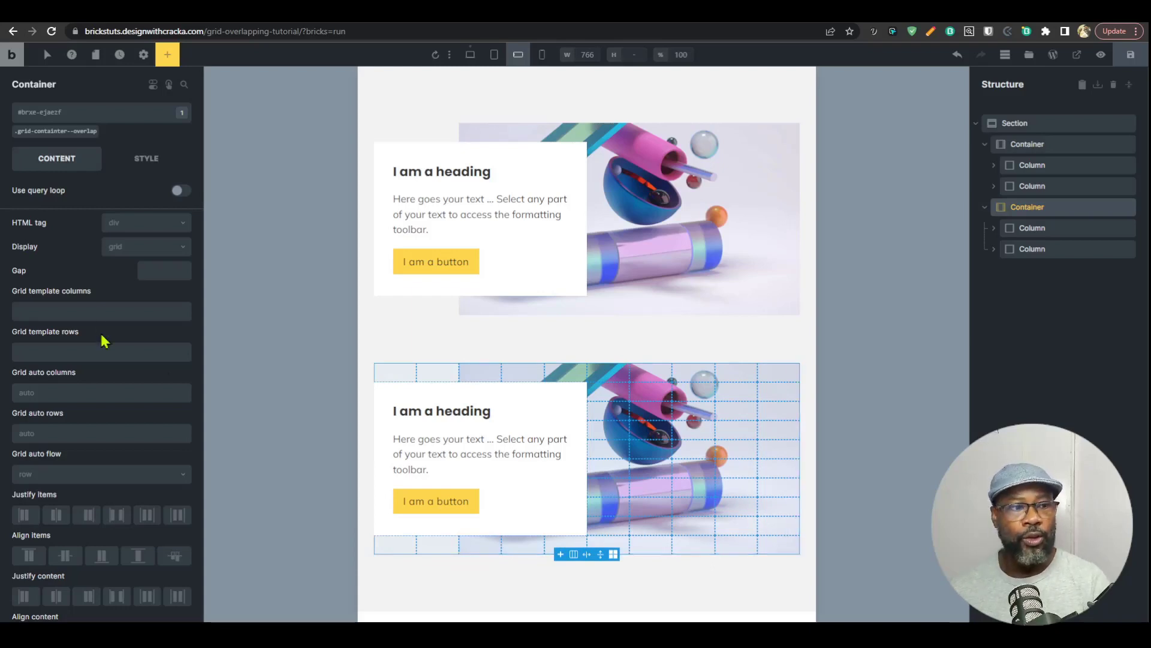
left_click(1031, 230)
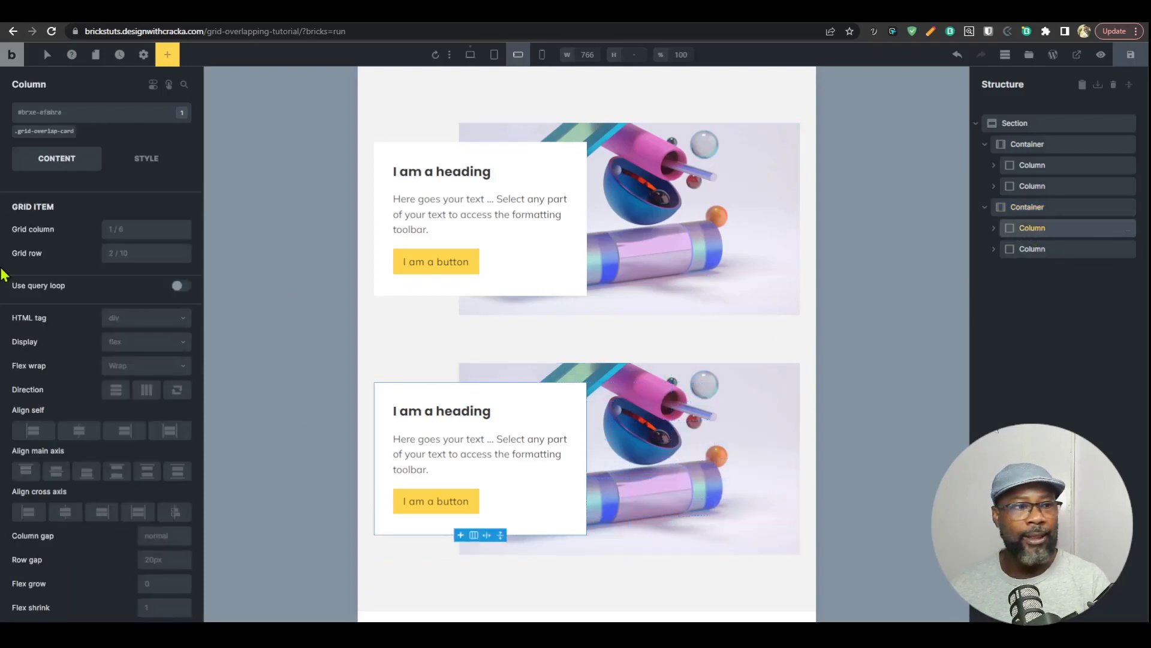
left_click(119, 226)
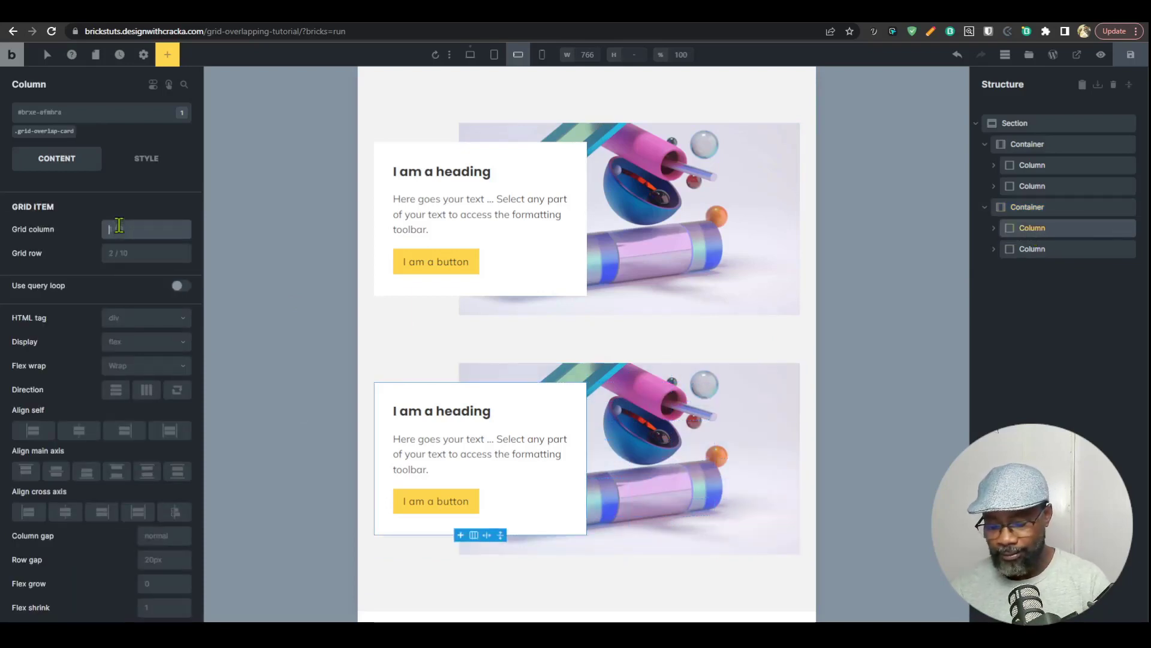
type("6/-1")
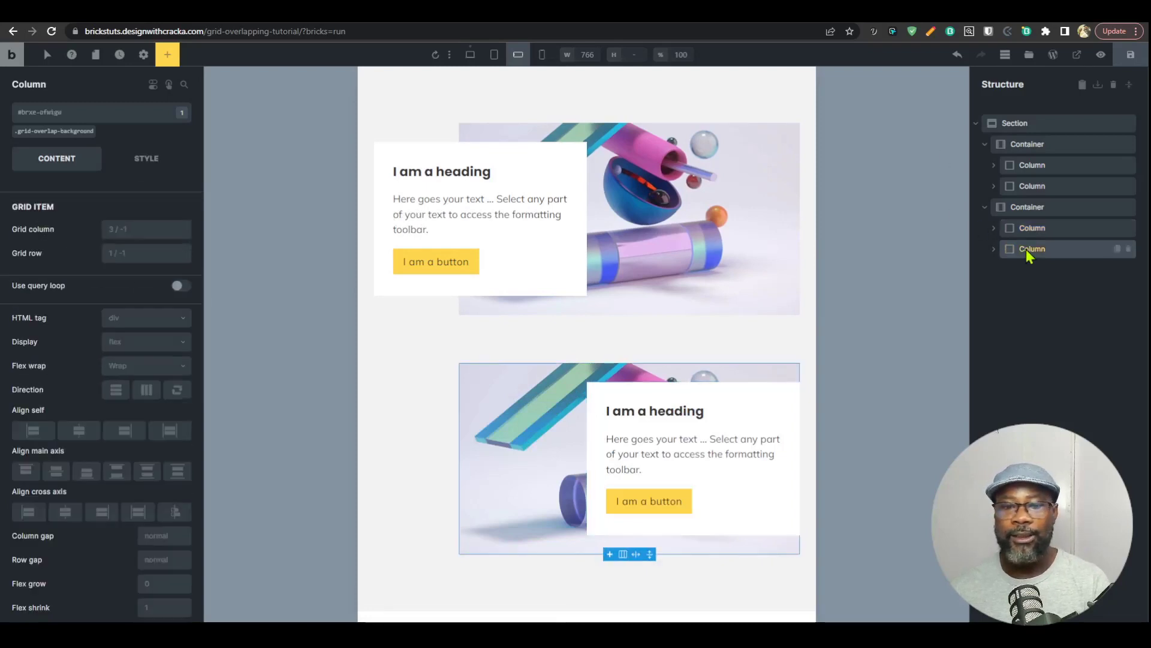
Step: Set the grid column of the second container's background image column to 1/9 at the element's ID level
left_click(1020, 209)
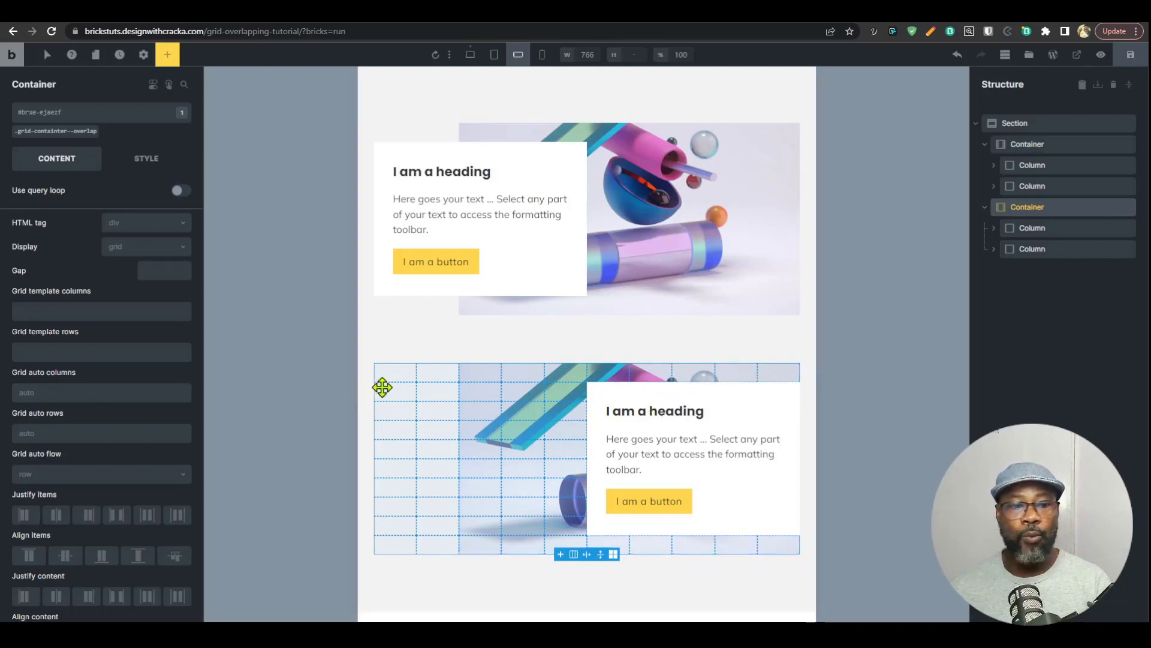
left_click(1038, 248)
left_click(133, 232)
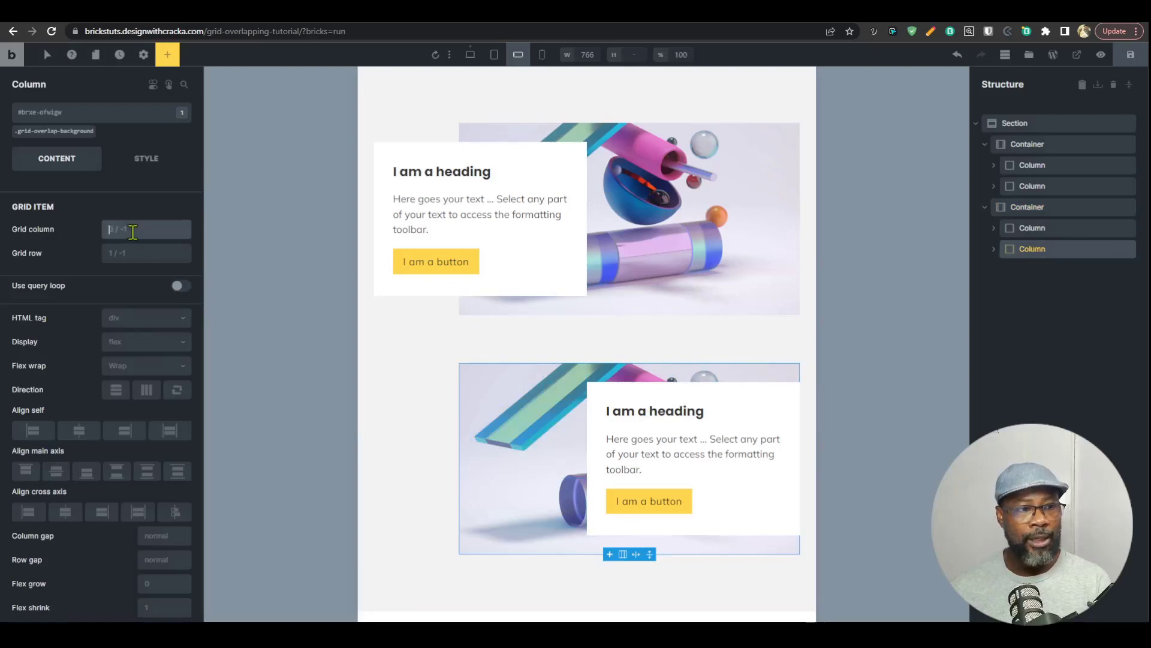
type("1/")
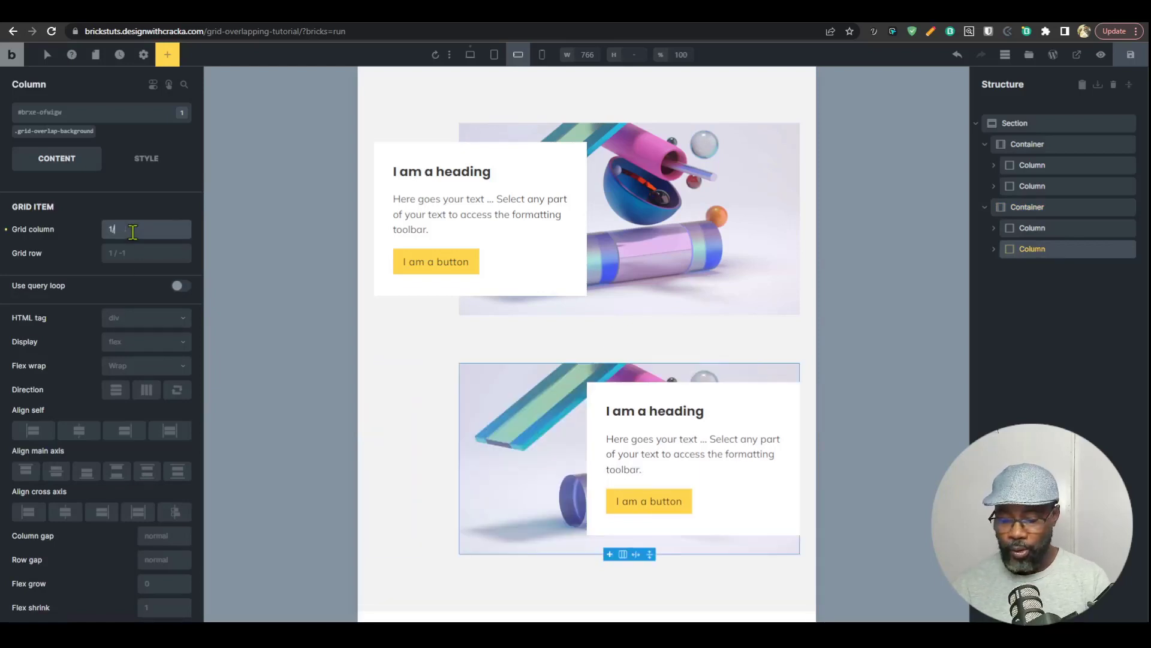
type("9")
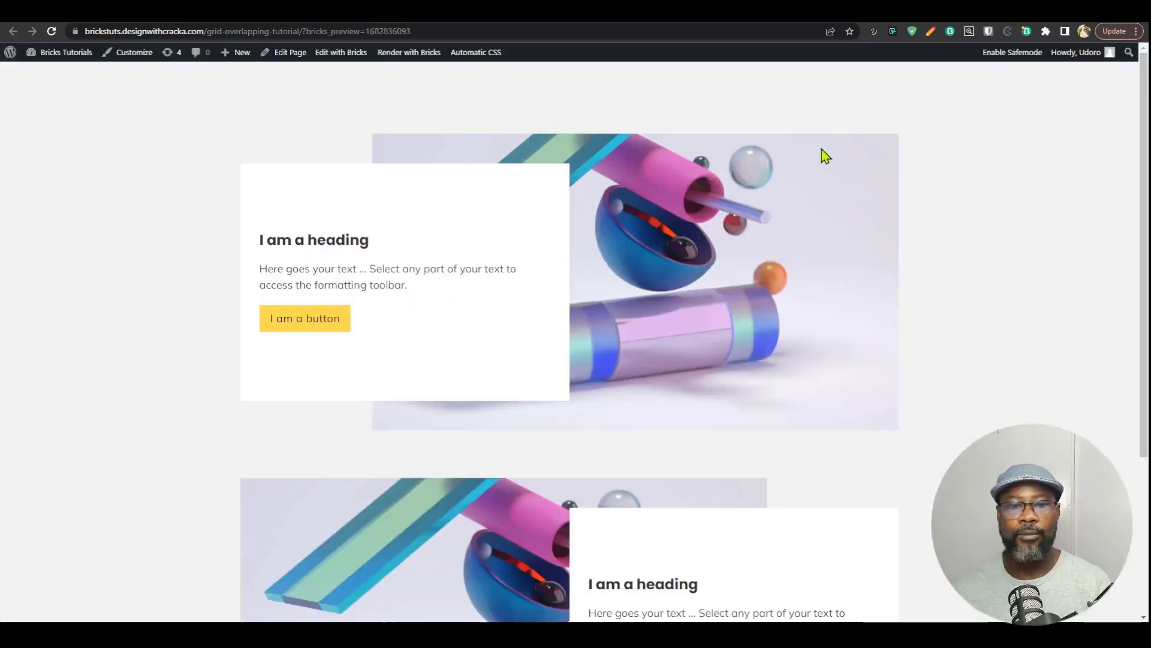
Step: Review both overlapping layouts on the front-end preview page and activate the element picker in the developer tools
scroll(822, 155, "down", 2)
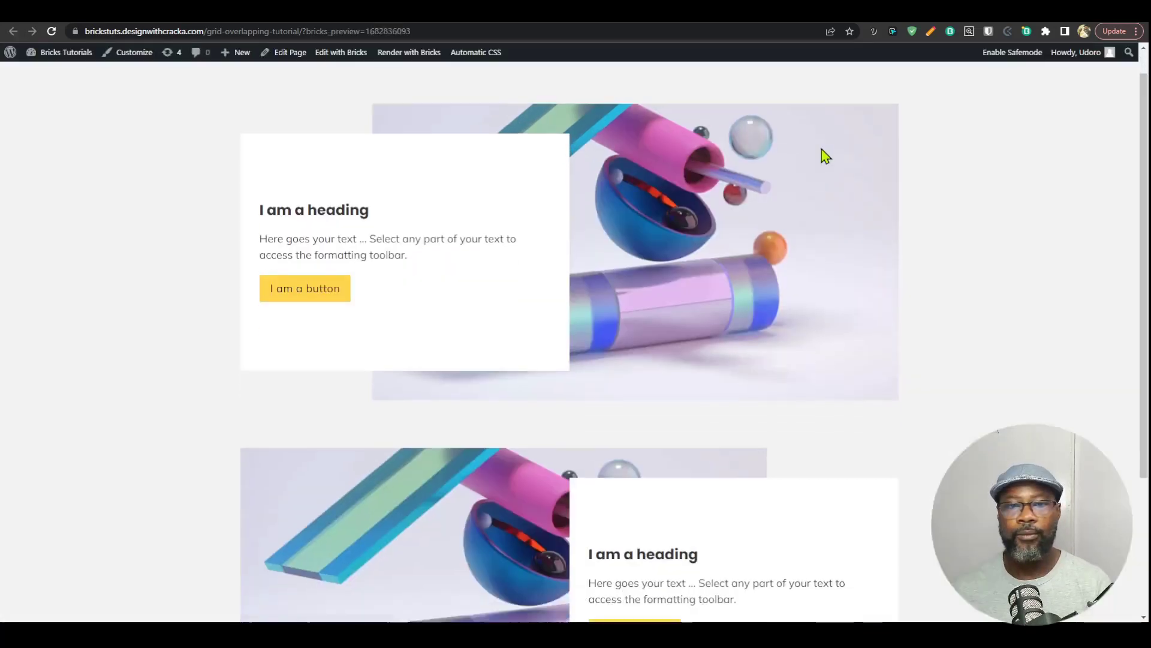
scroll(826, 174, "up", 2)
scroll(810, 201, "down", 4)
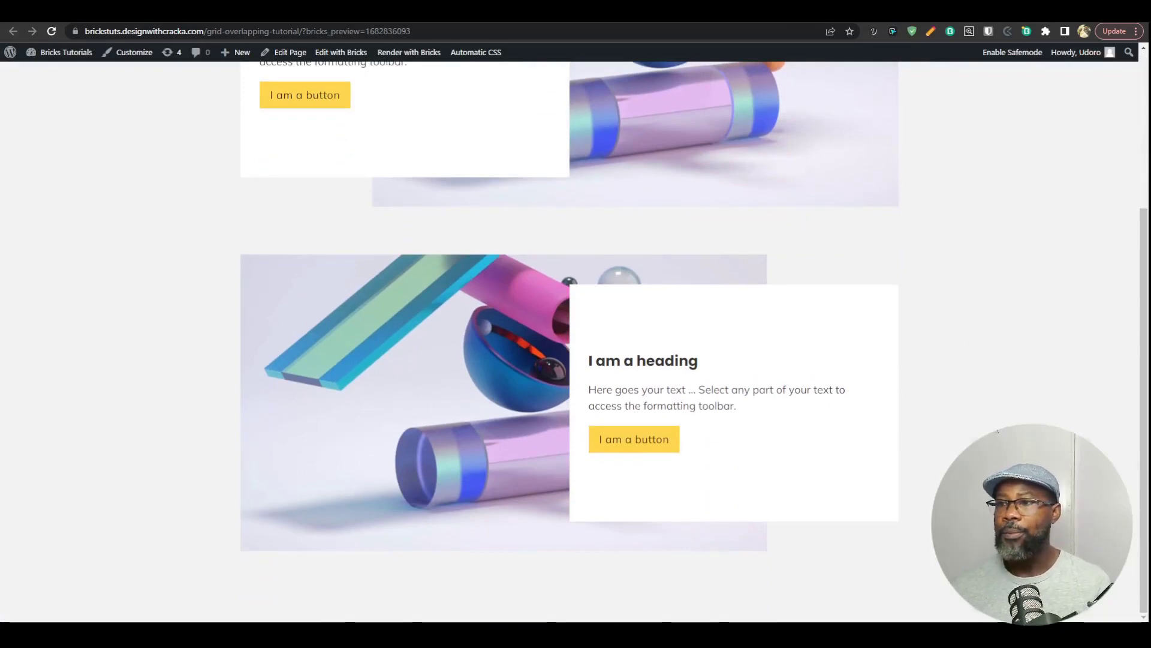
key("ctrl+shift+i")
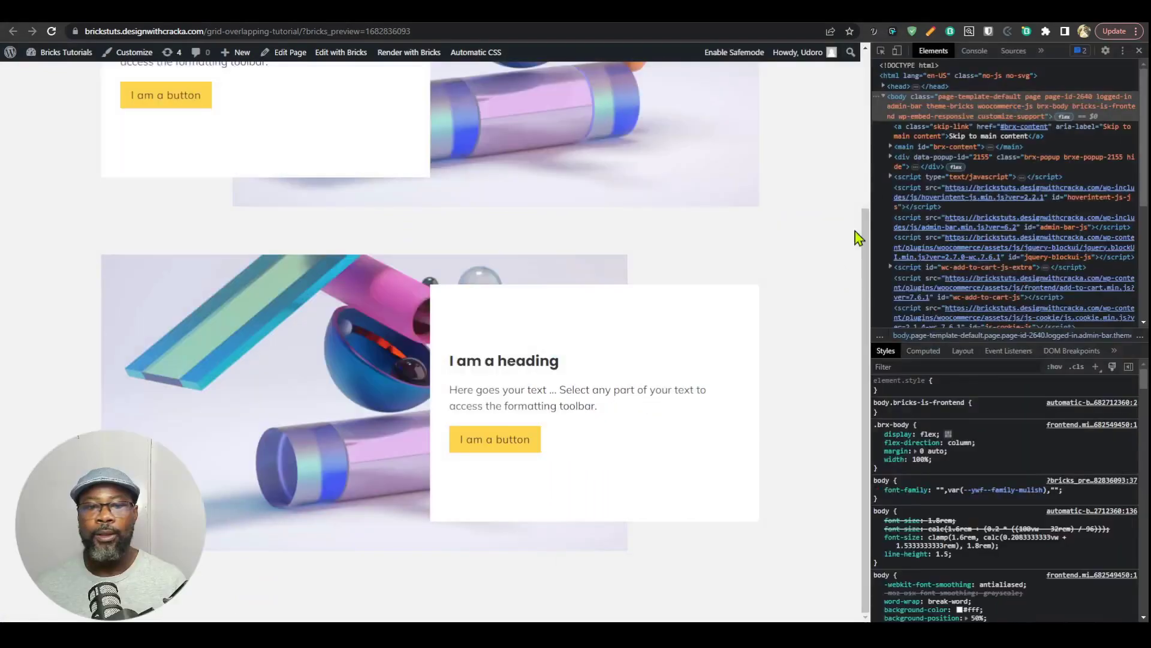
key("ctrl+shift+c")
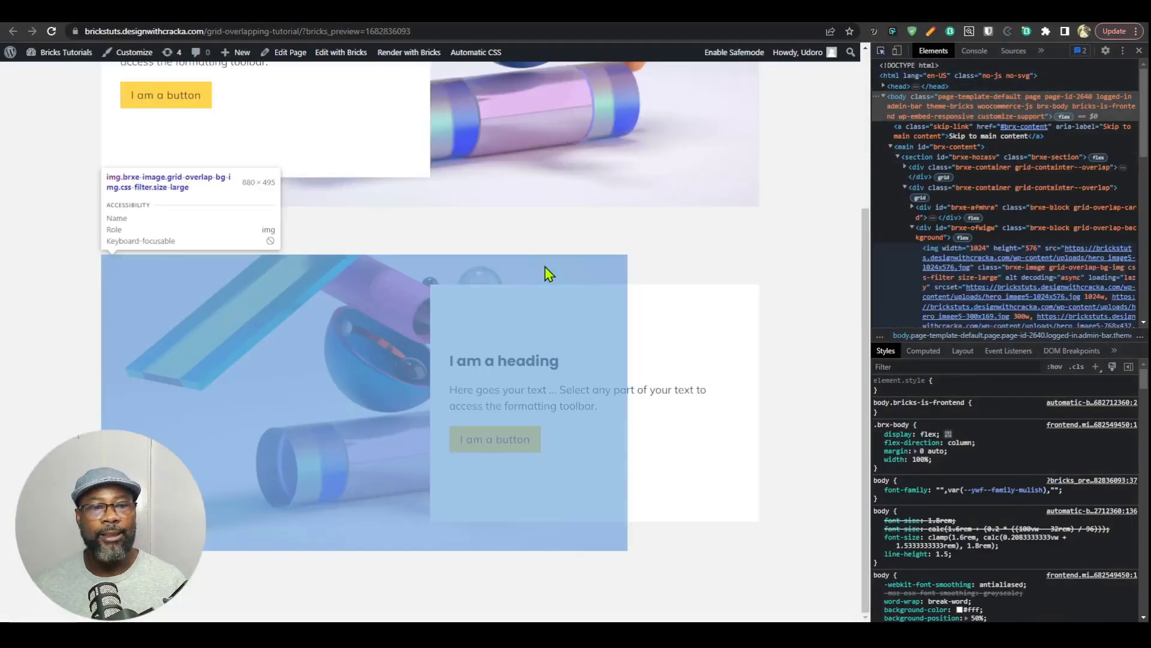
Step: Inspect the ID-level grid-column rules of the second container's background and card columns in the developer tools
left_click(912, 175)
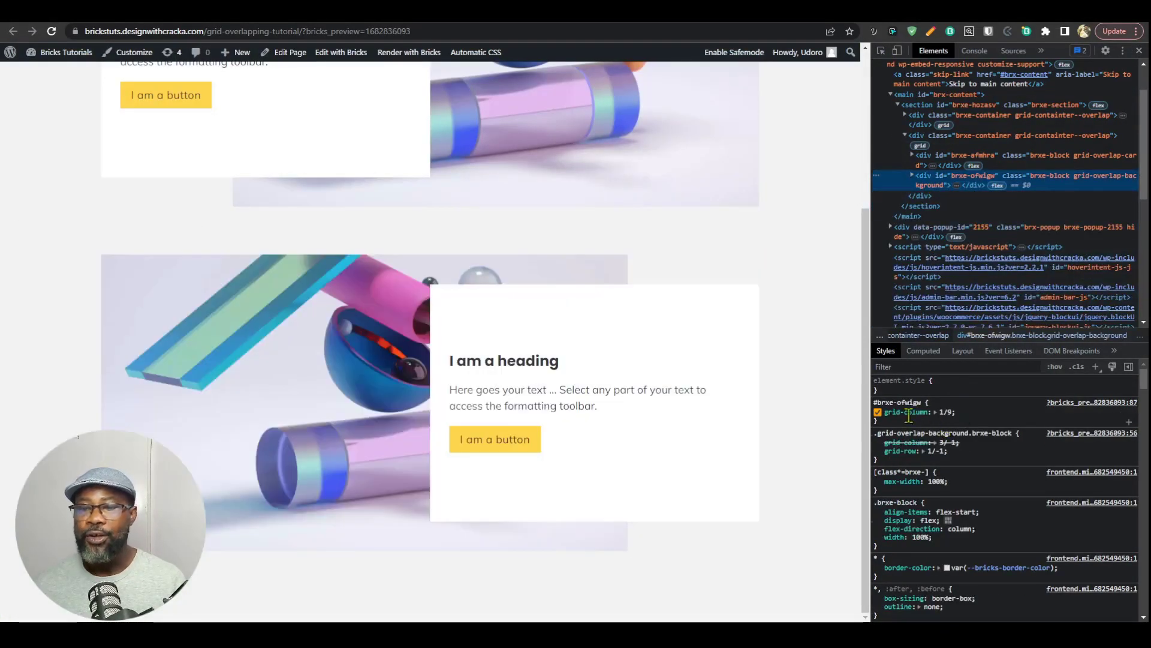
mouse_move(909, 413)
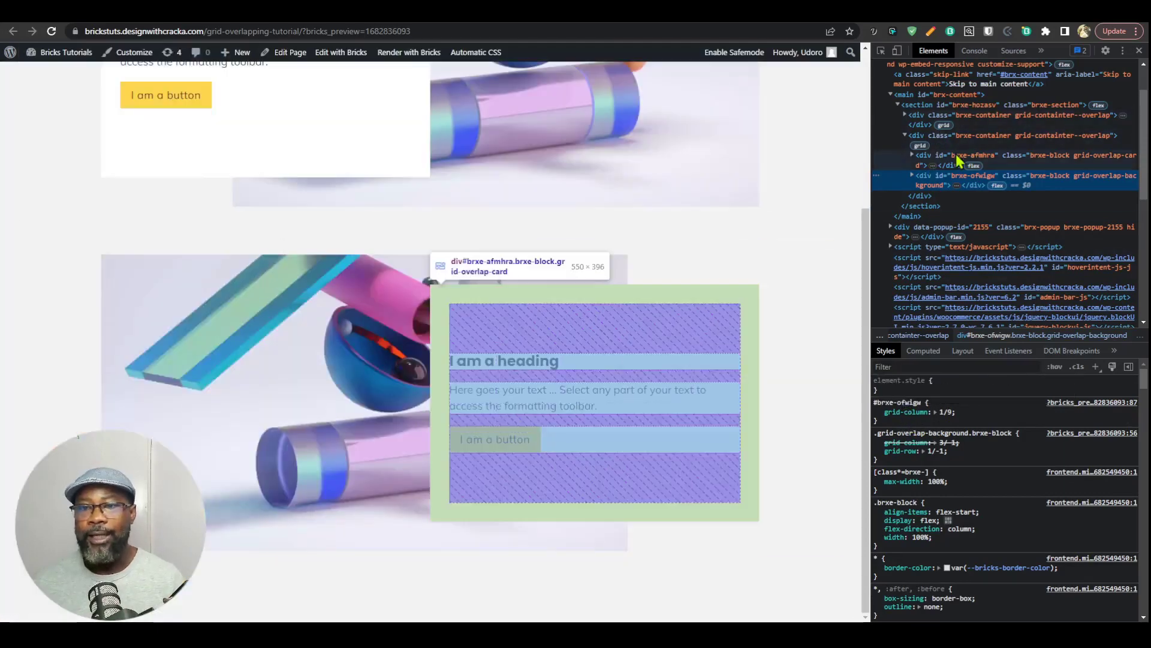
left_click(953, 164)
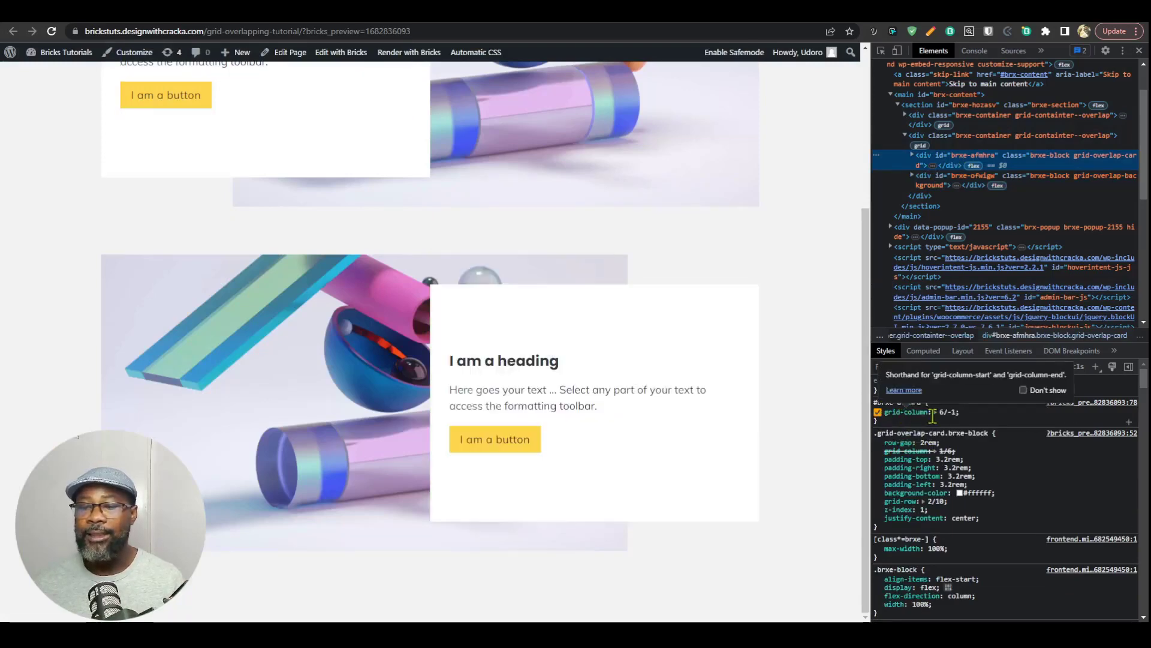
right_click(917, 410)
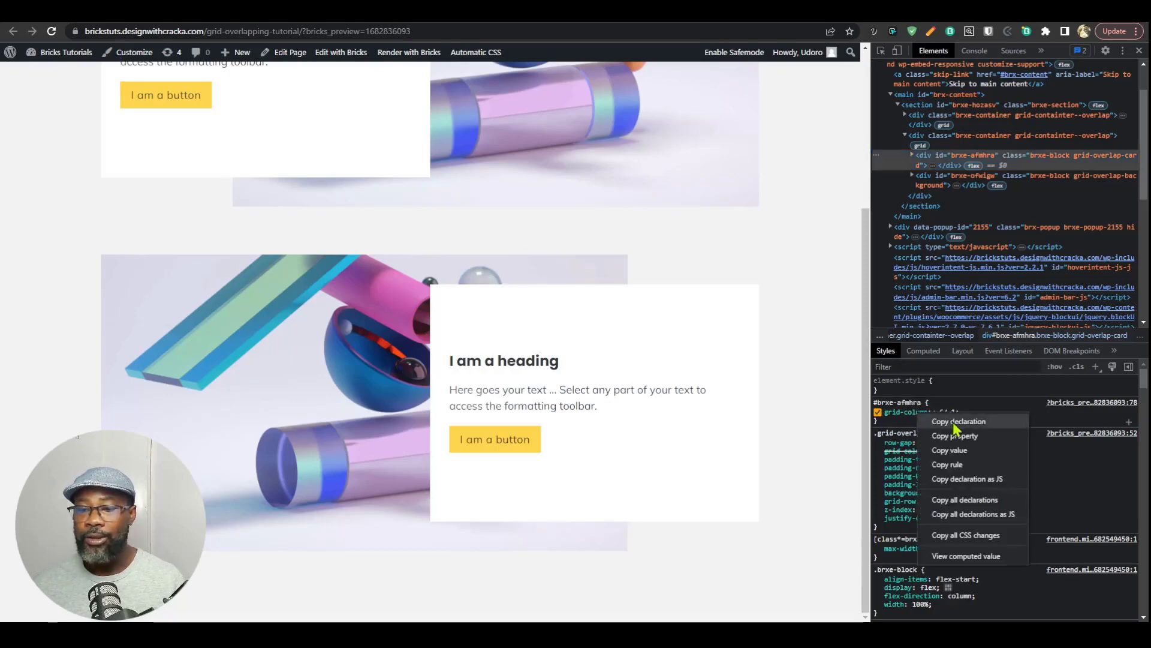
left_click(955, 177)
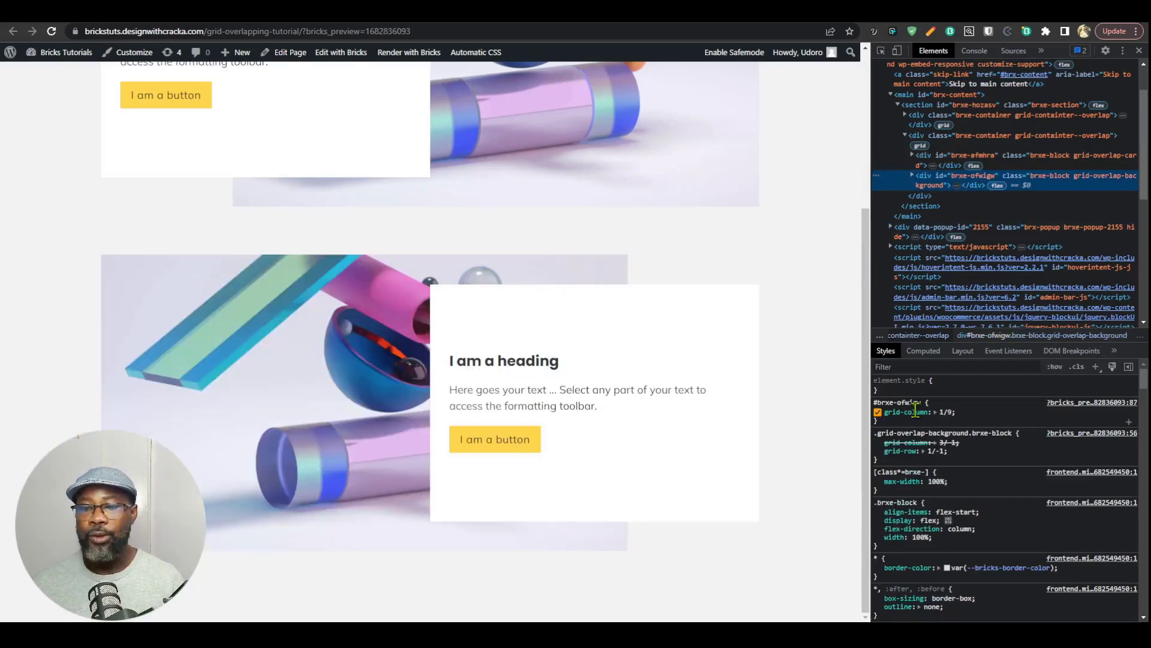
right_click(916, 408)
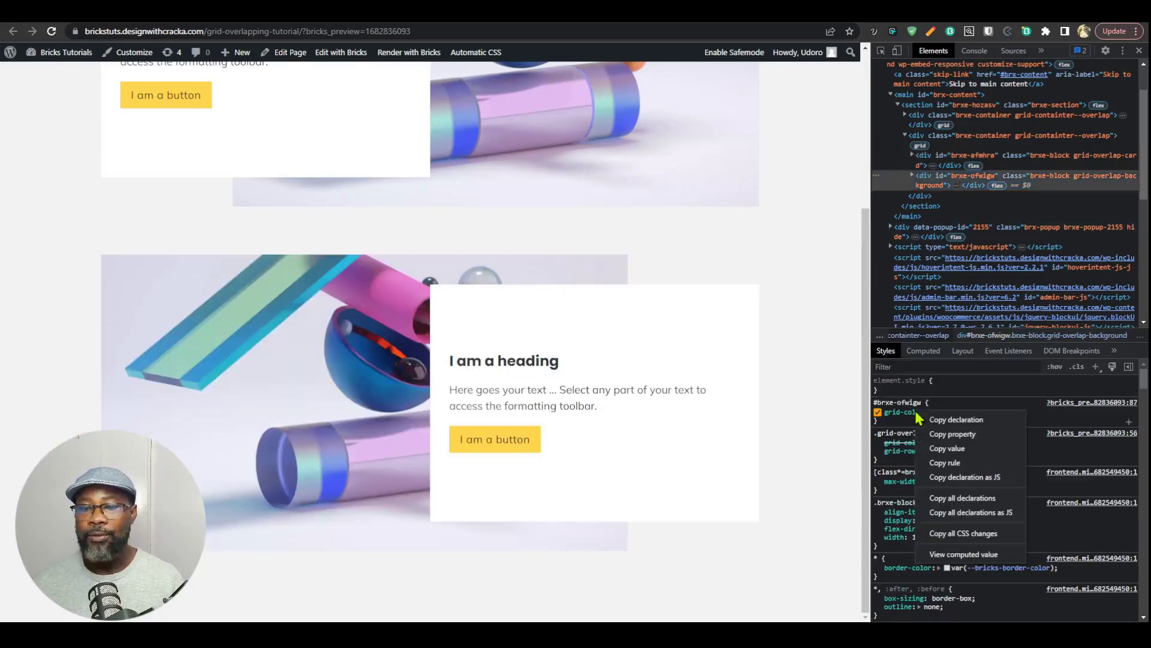
left_click(1047, 423)
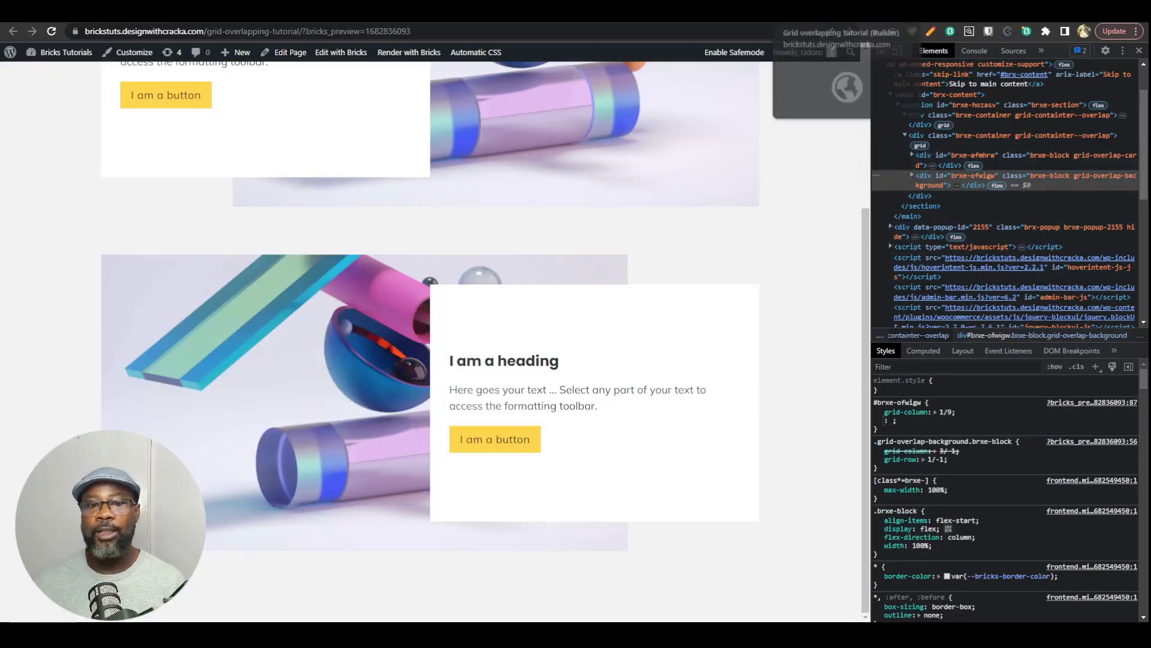
Step: Back in the builder, clear the ID-level grid column values from the second container's card column and background column
left_click(810, 13)
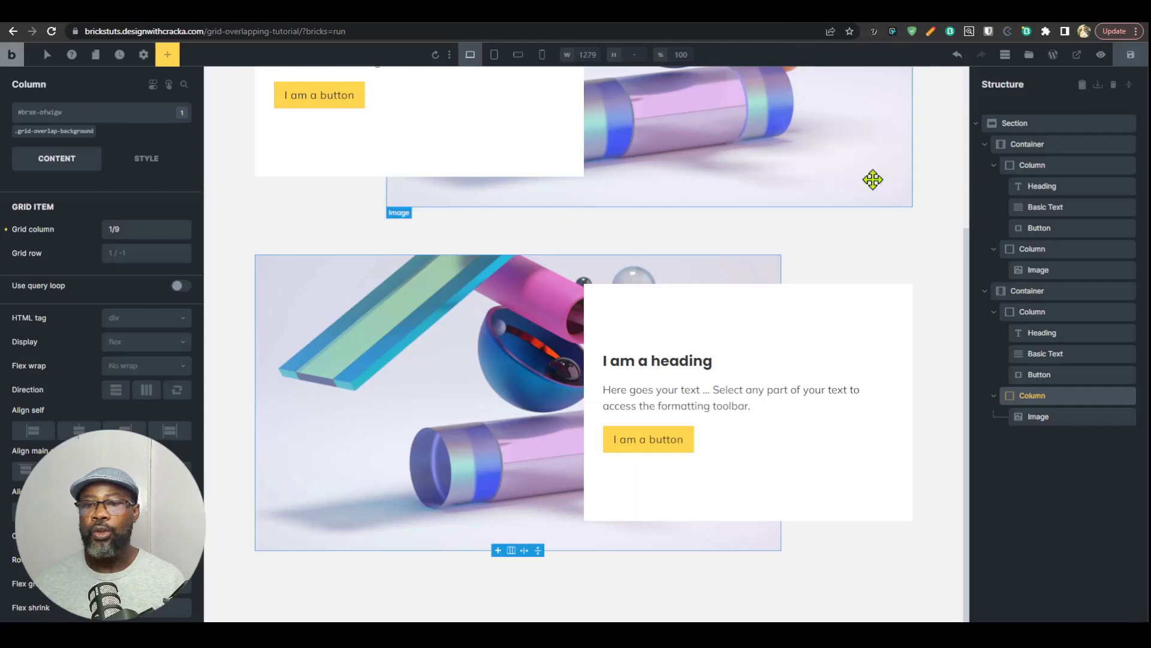
left_click(1029, 294)
left_click(1032, 313)
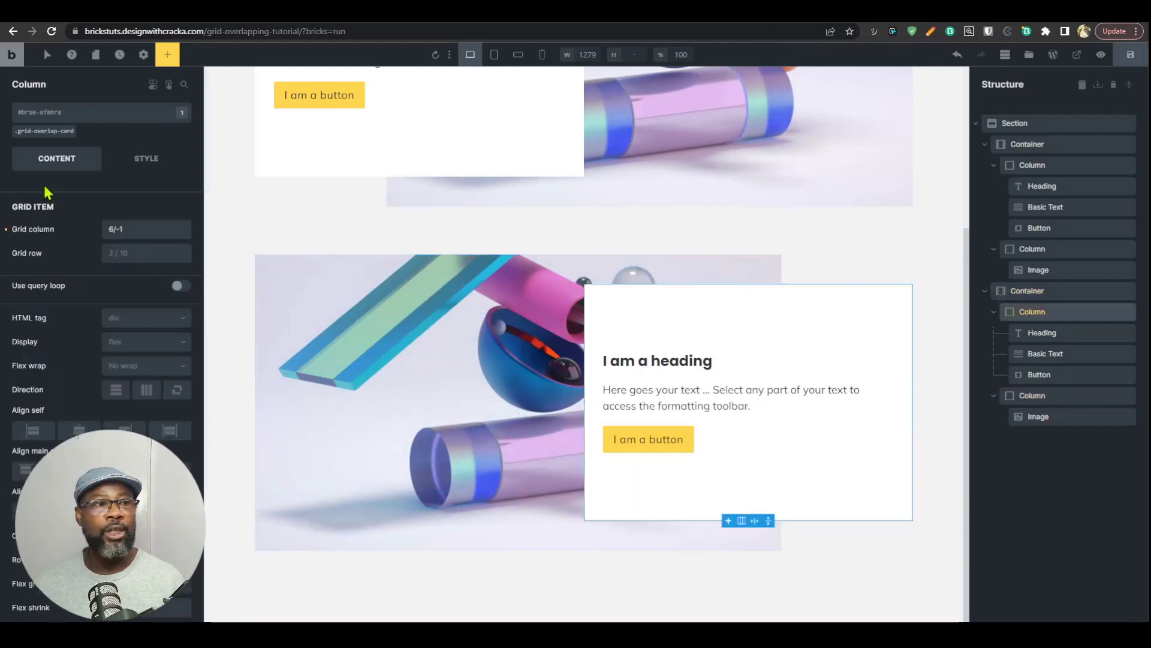
left_click(5, 229)
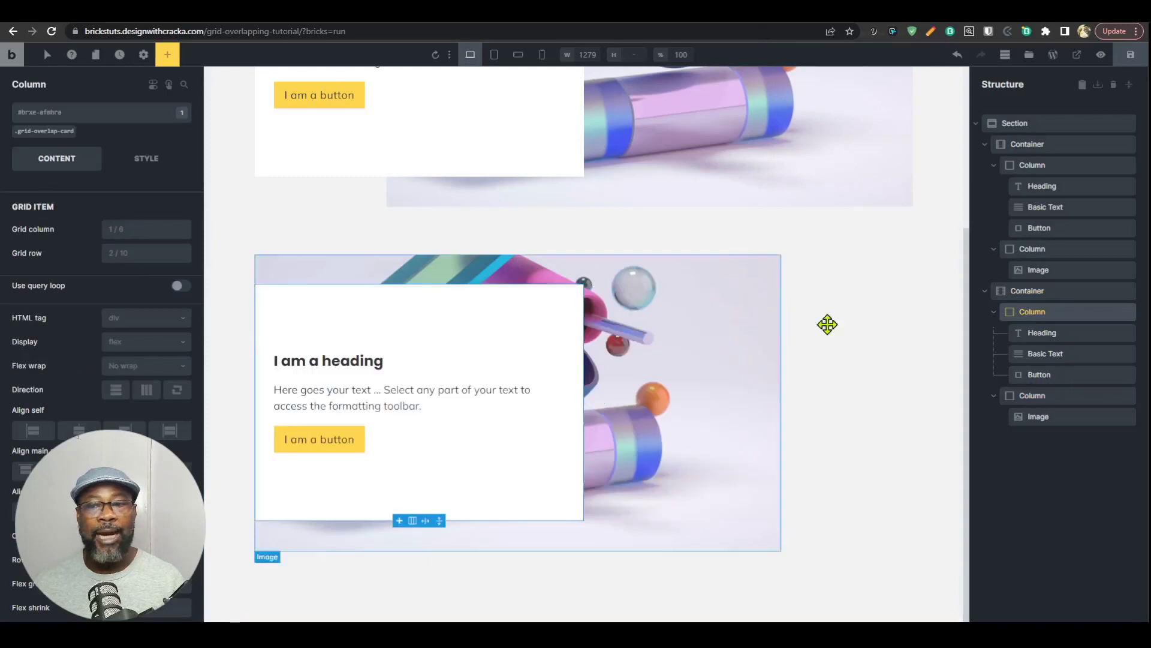
left_click(1043, 396)
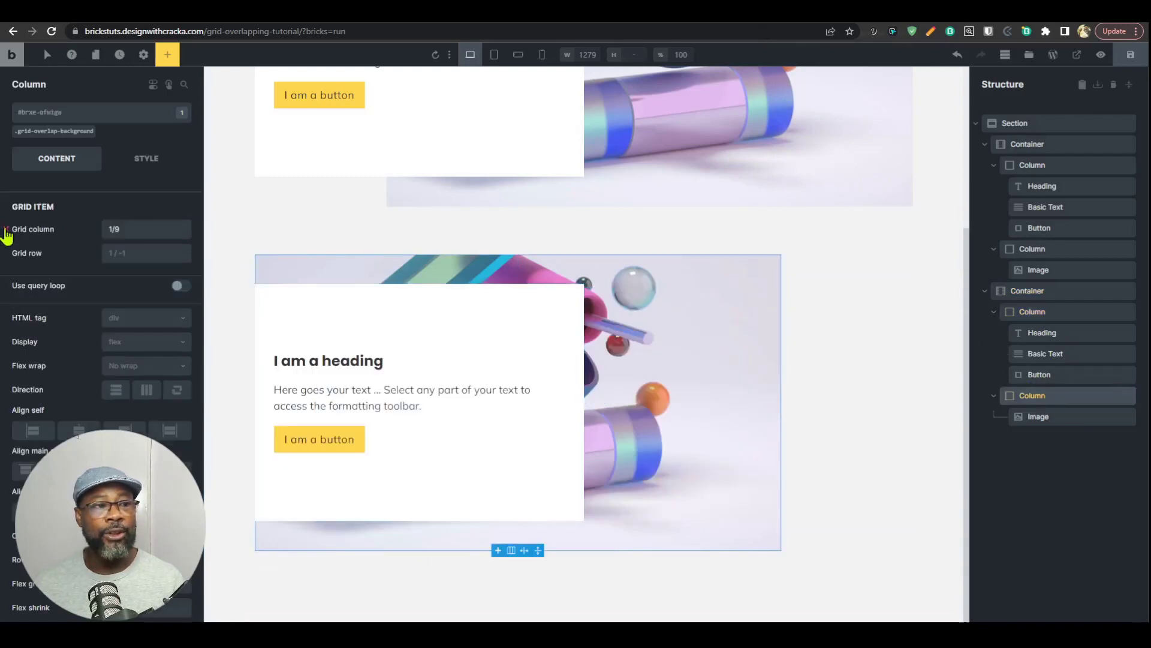
left_click(6, 230)
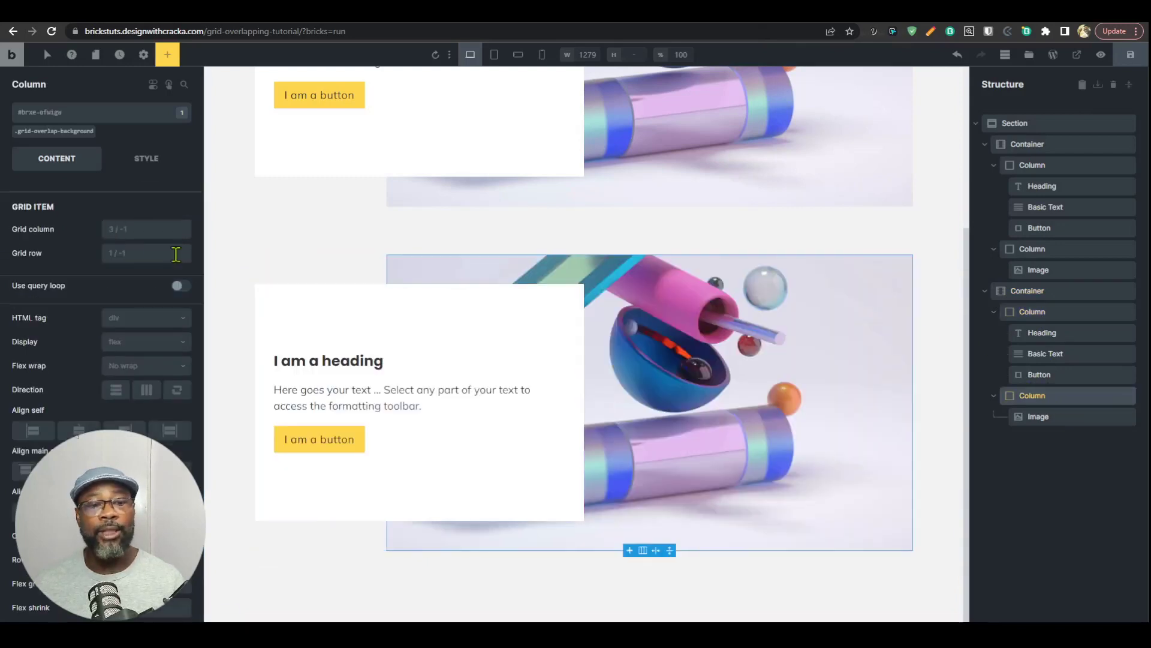
Step: Paste min-width:479px custom CSS into the grid-containter--overlap class, giving root:nth-child(even) cards grid-column 6/-1 and backgrounds 1/9, and save the page
left_click(1007, 295)
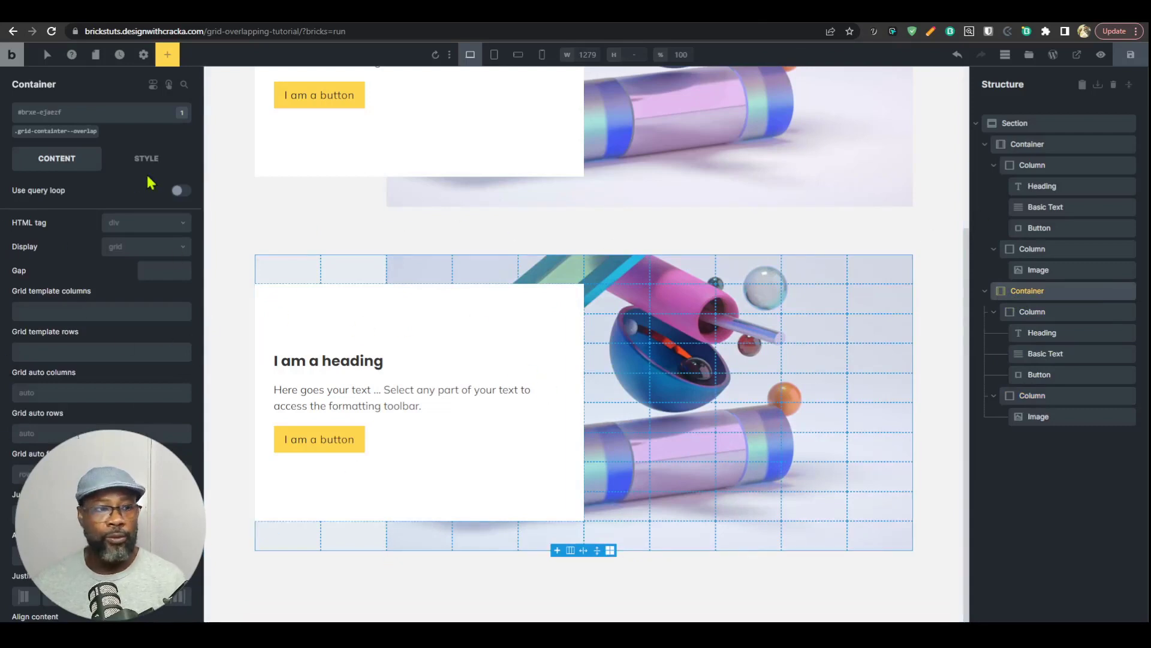
left_click(57, 131)
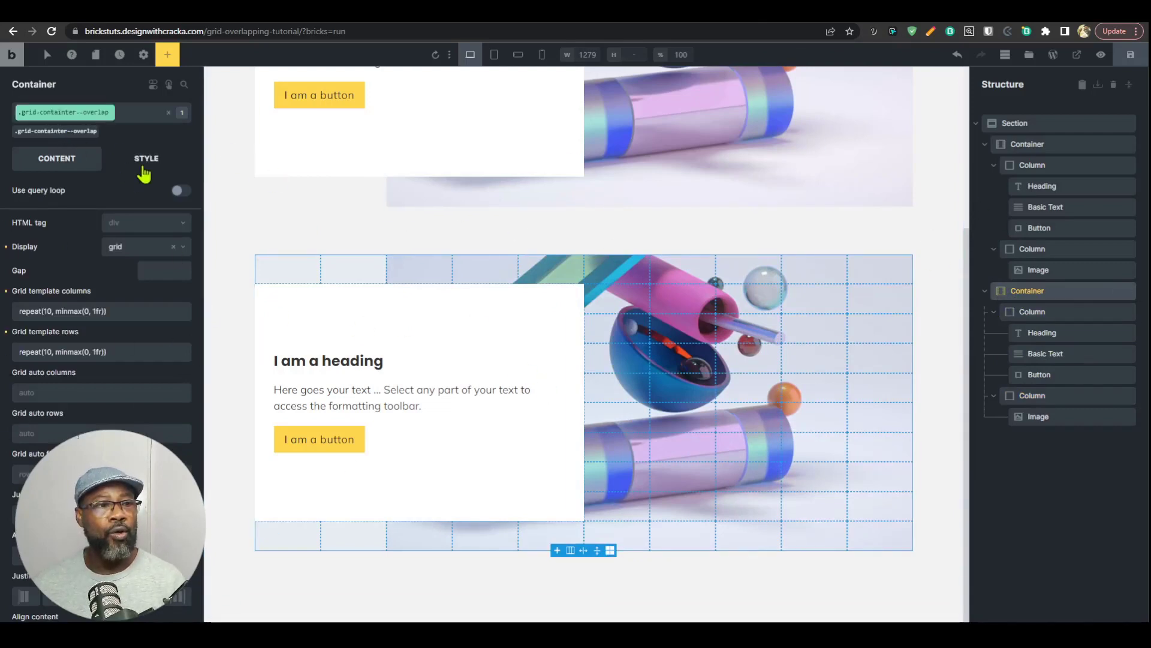
left_click(143, 174)
left_click(114, 405)
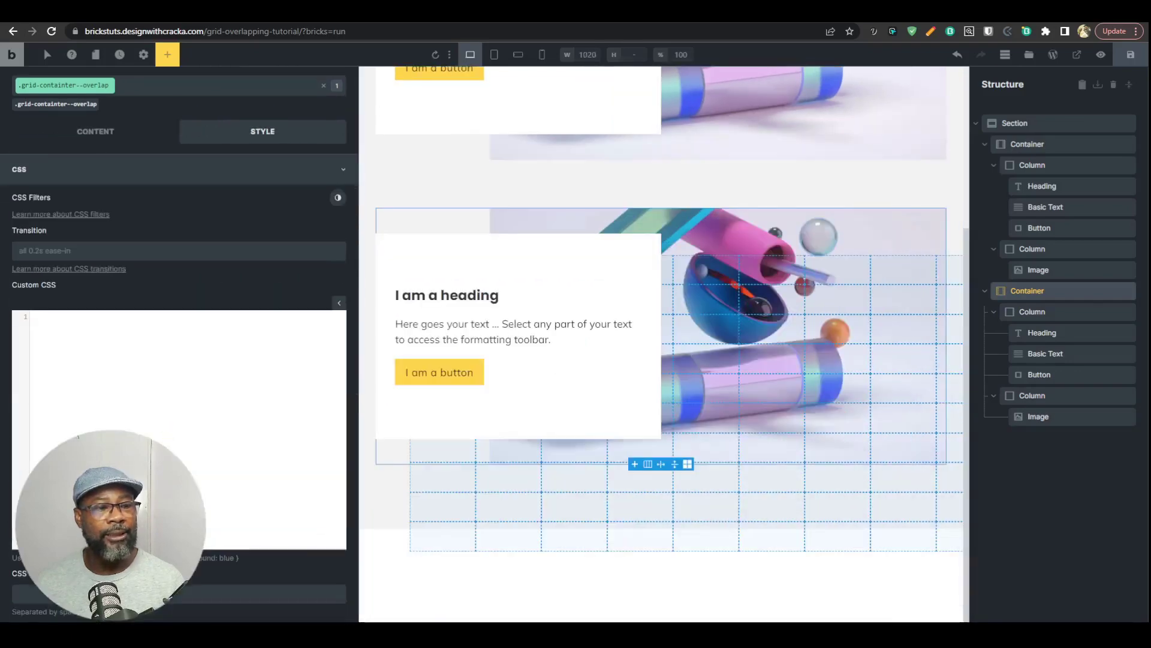
key("ctrl+v")
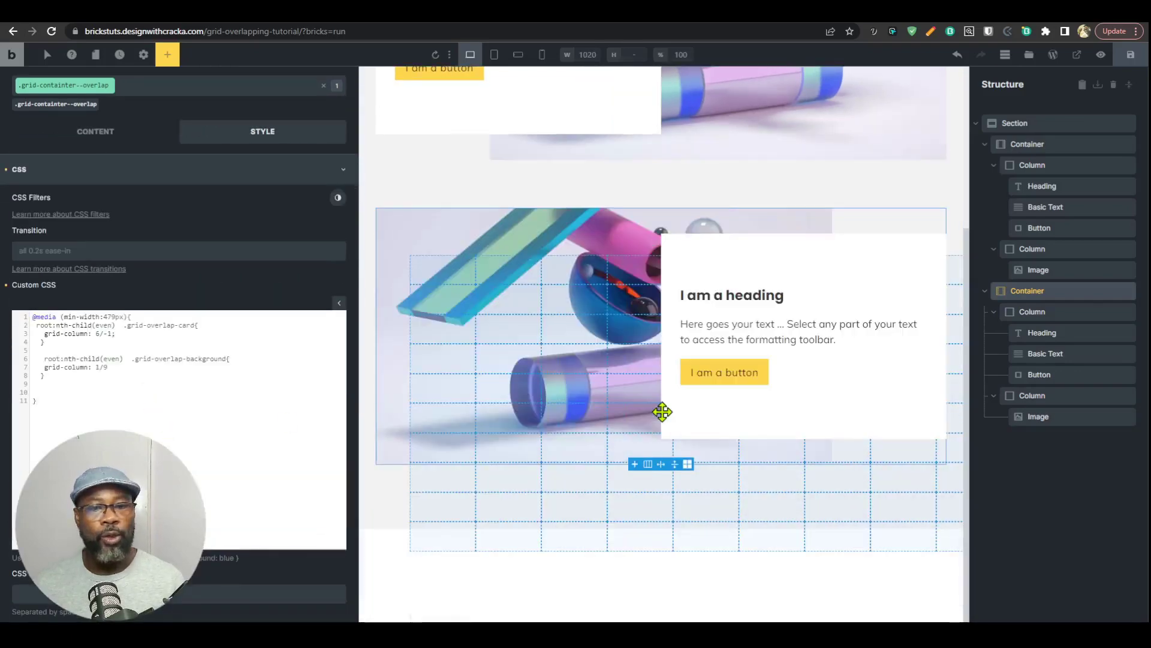
scroll(660, 414, "up", 1)
scroll(638, 428, "up", 1)
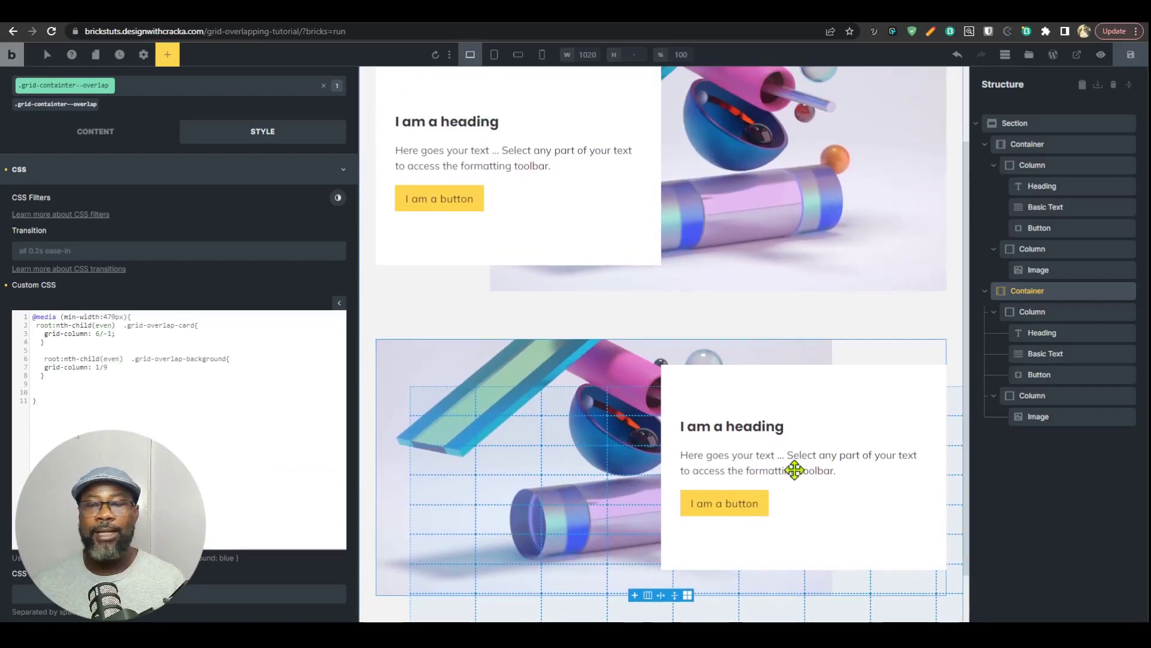
left_click(1131, 57)
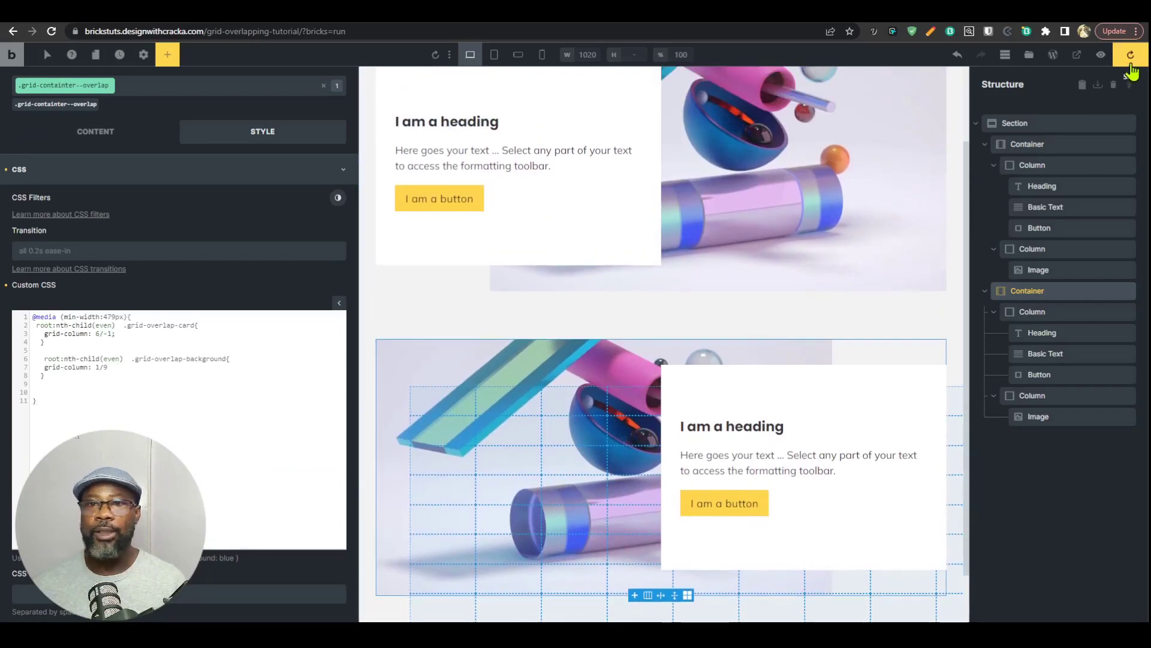
Step: Check the alternating layout on the front-end preview page with the developer tools closed
left_click(800, 20)
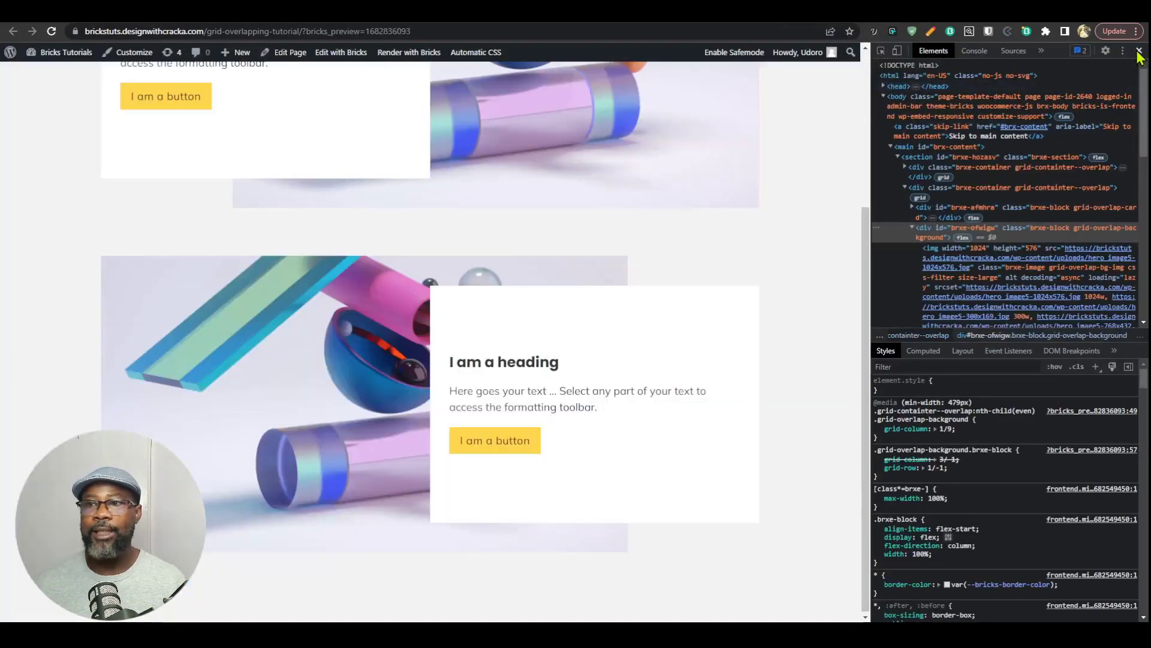
left_click(1138, 50)
scroll(746, 212, "up", 2)
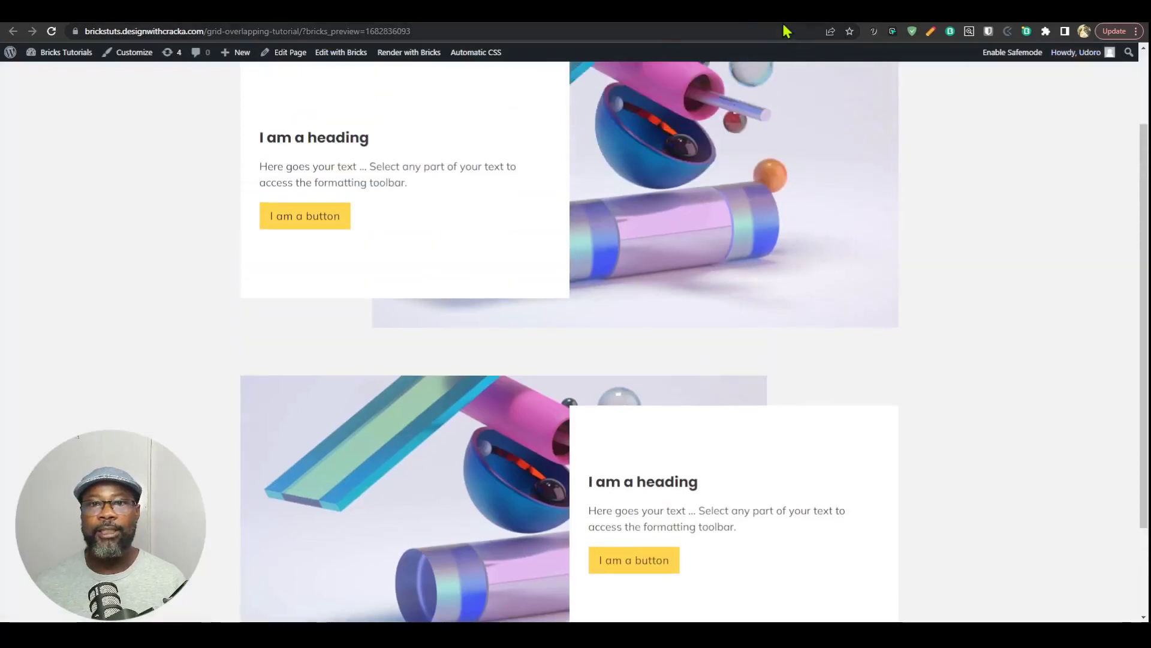
Step: Back in the builder, collapse both containers in the structure and duplicate the overlap container twice to make four
left_click(774, 21)
left_click(984, 144)
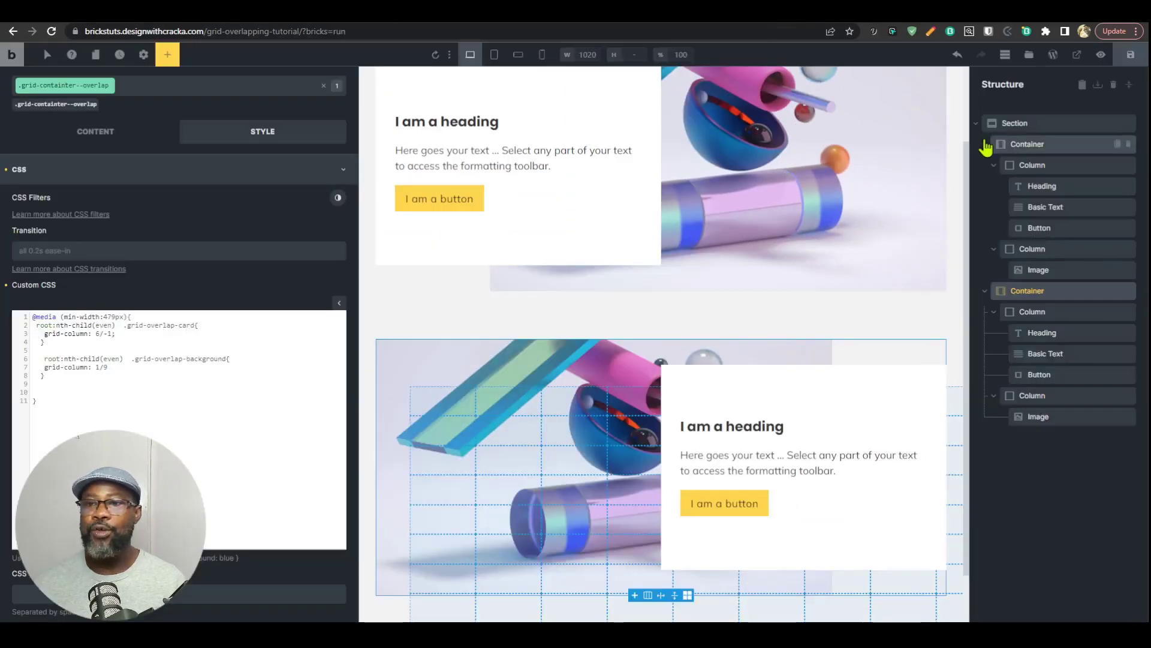
left_click(985, 166)
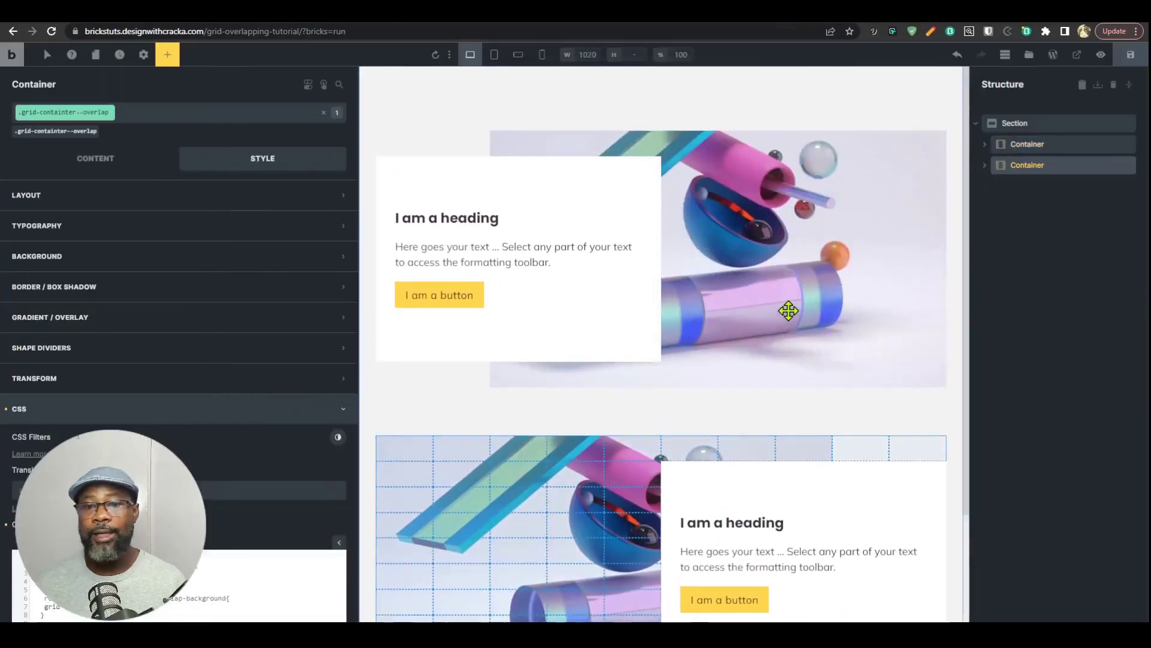
left_click(1118, 165)
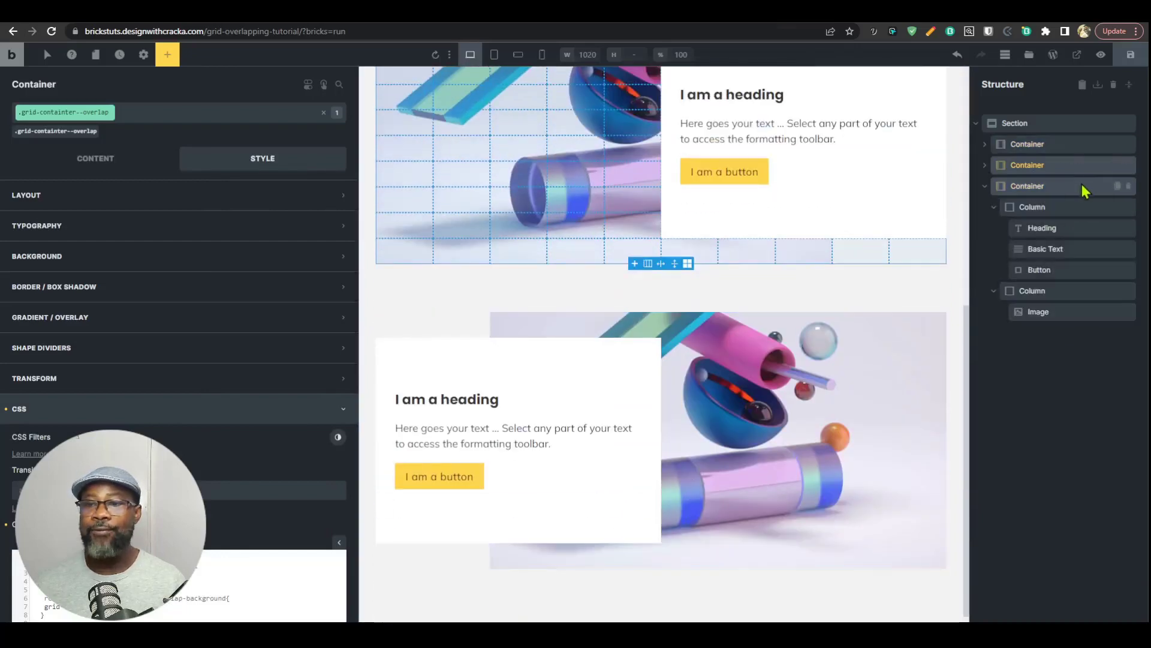
left_click(1118, 186)
scroll(746, 506, "down", 6)
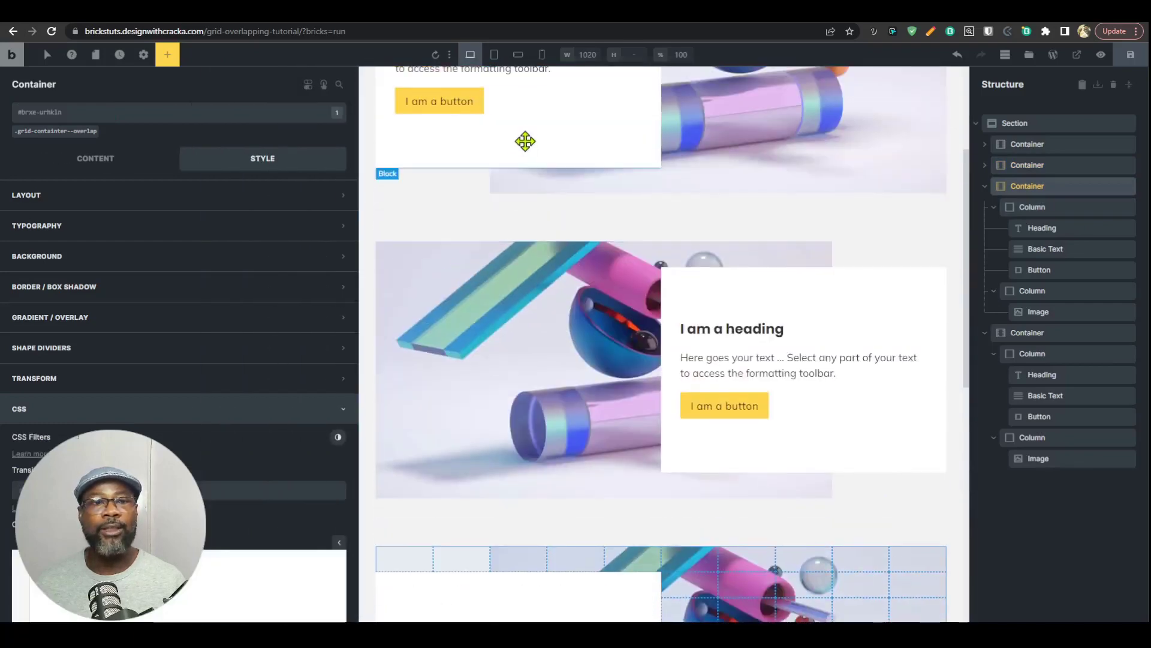
Step: Review the alternating layouts at the tablet portrait, mobile landscape and mobile portrait breakpoints
left_click(494, 54)
left_click(517, 56)
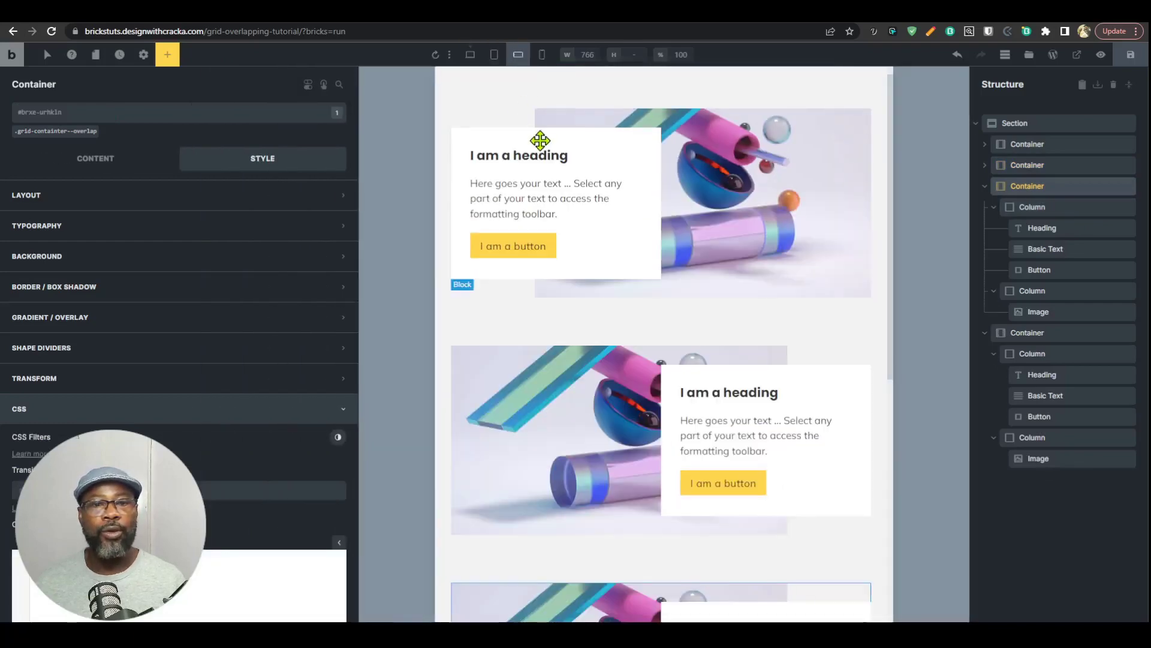
left_click(542, 54)
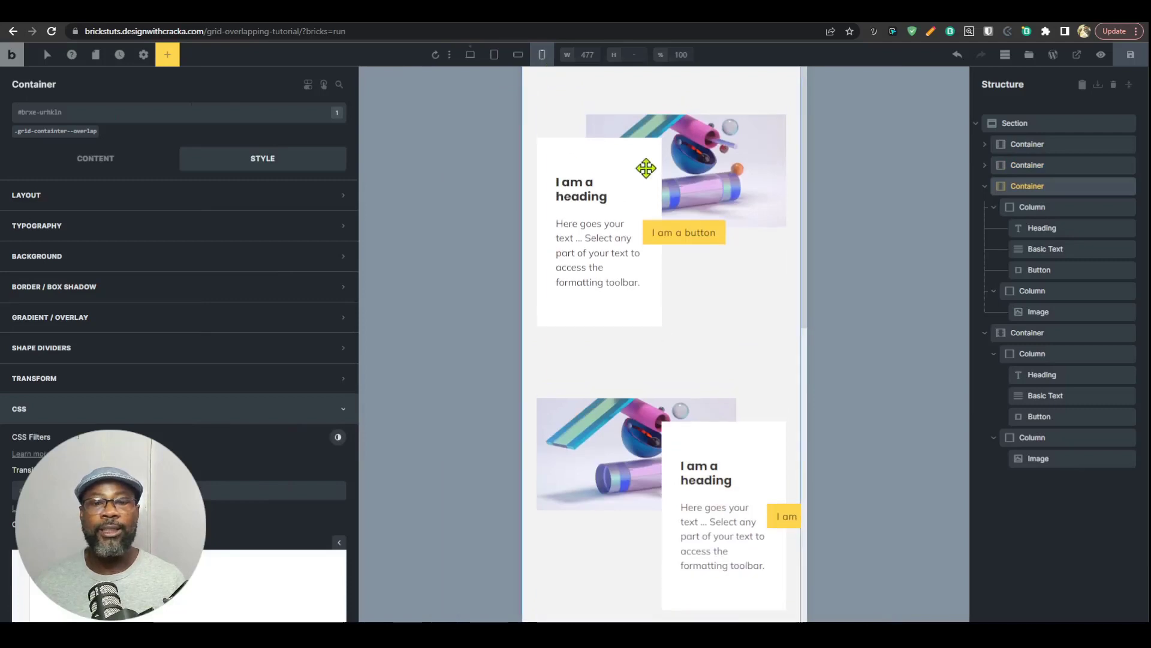
scroll(680, 327, "down", 3)
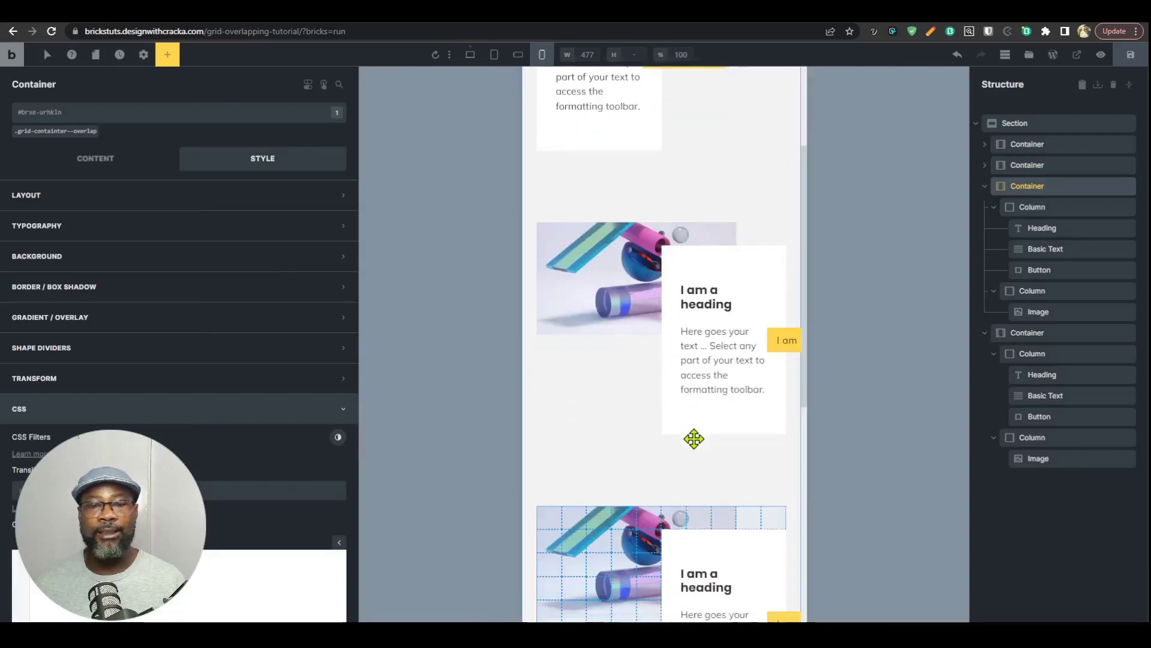
scroll(691, 436, "up", 3)
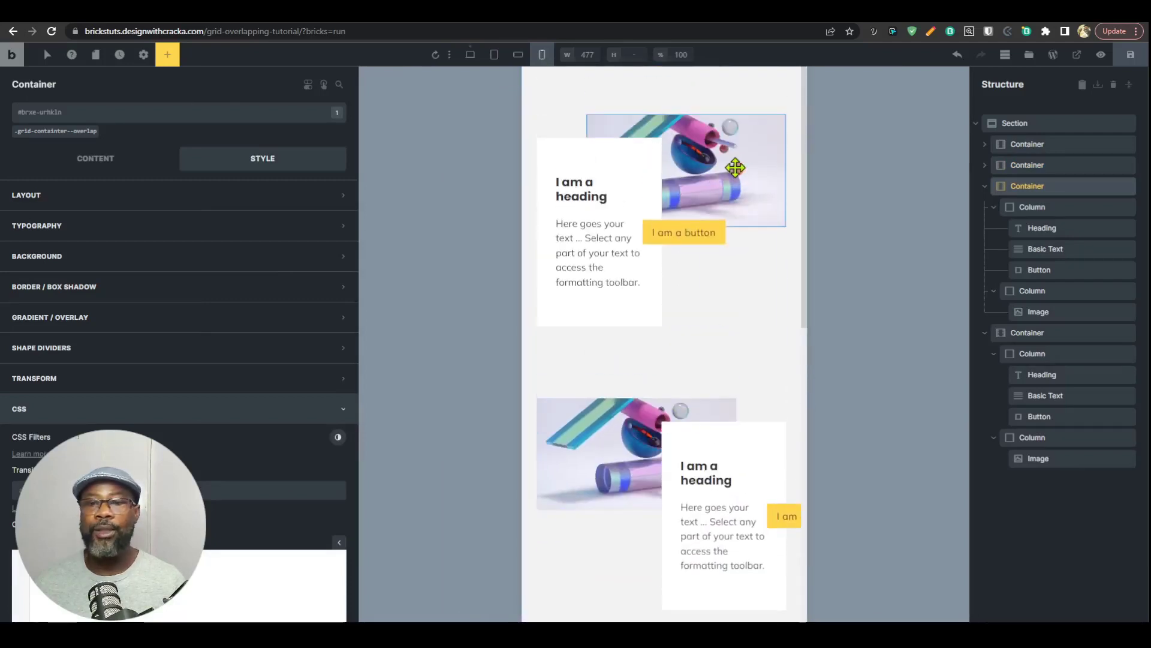
Step: At the desktop breakpoint, set the height of the grid-overlap-bg-img class to 100% through the first container's image
left_click(984, 144)
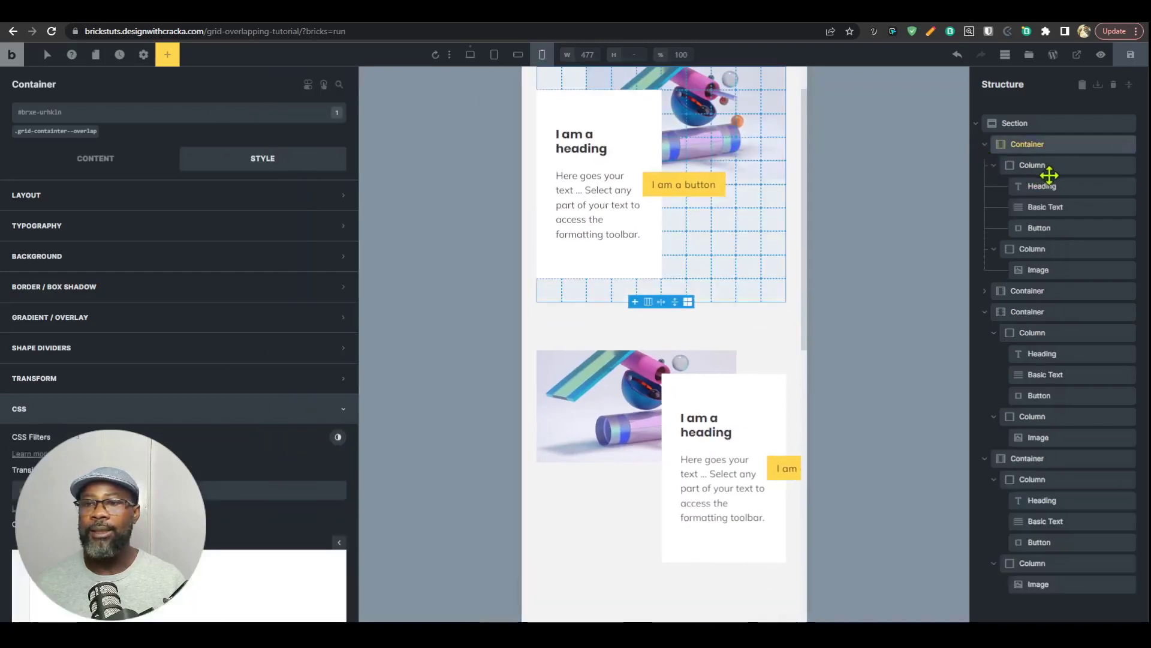
left_click(1038, 270)
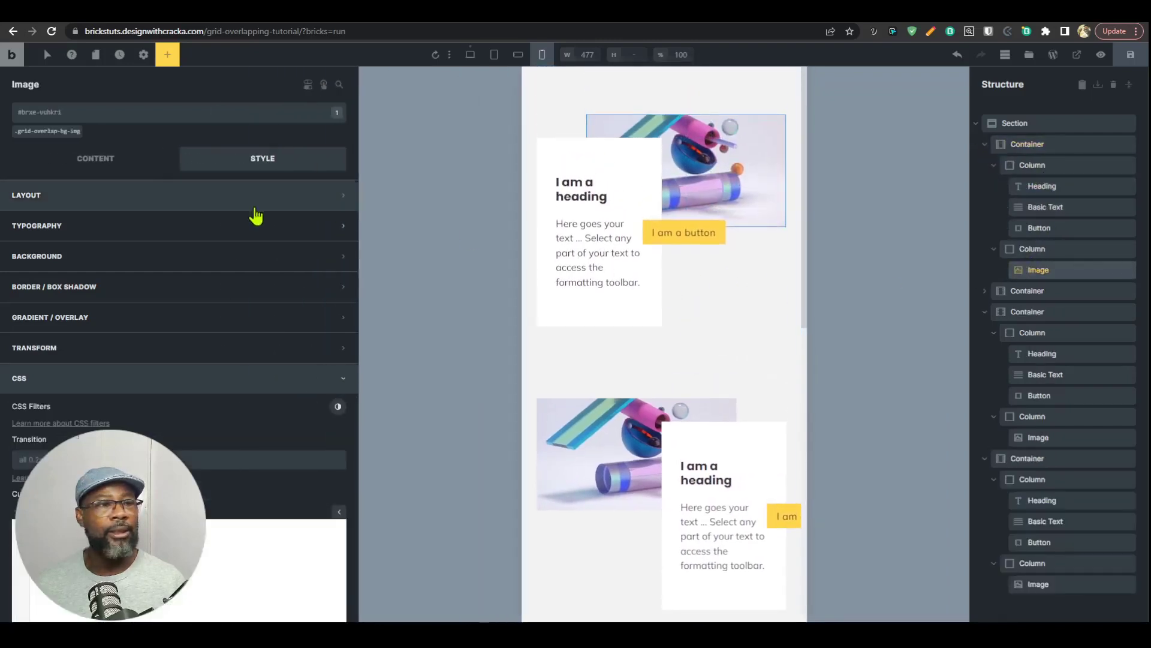
left_click(137, 165)
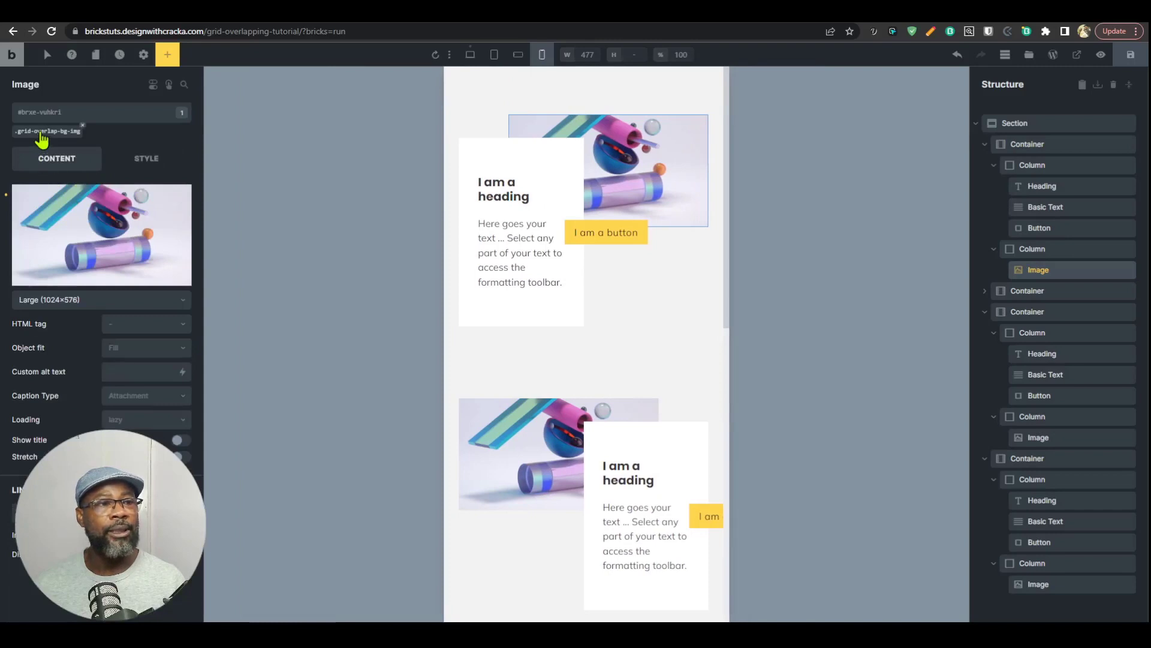
left_click(40, 132)
left_click(147, 161)
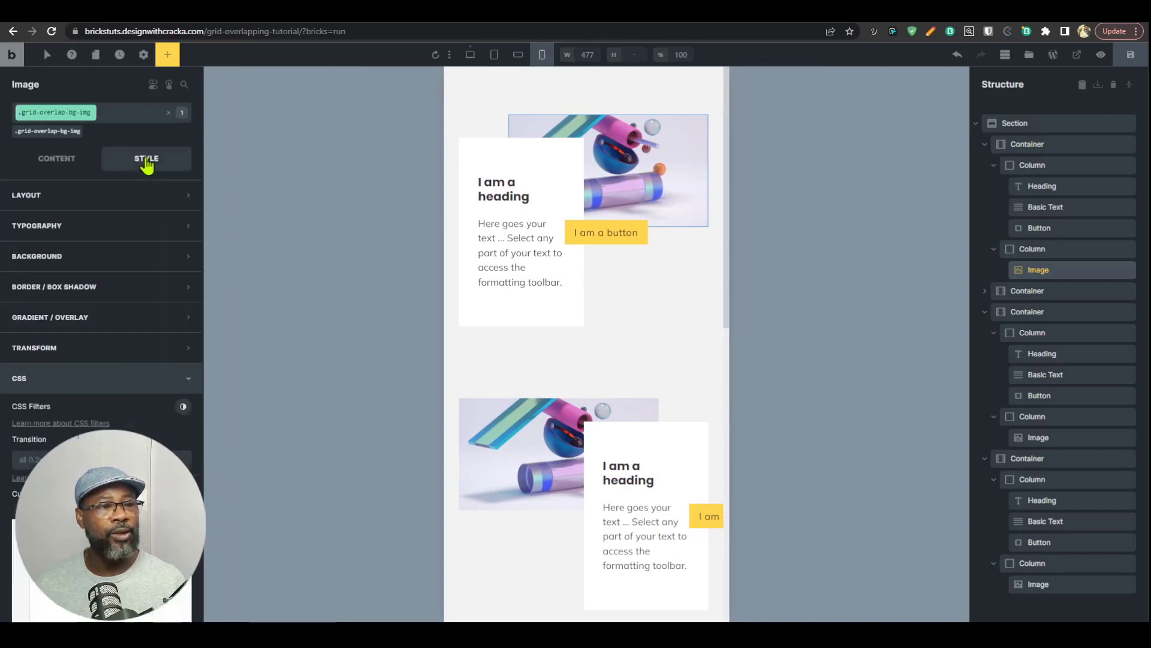
left_click(134, 195)
scroll(144, 372, "down", 1)
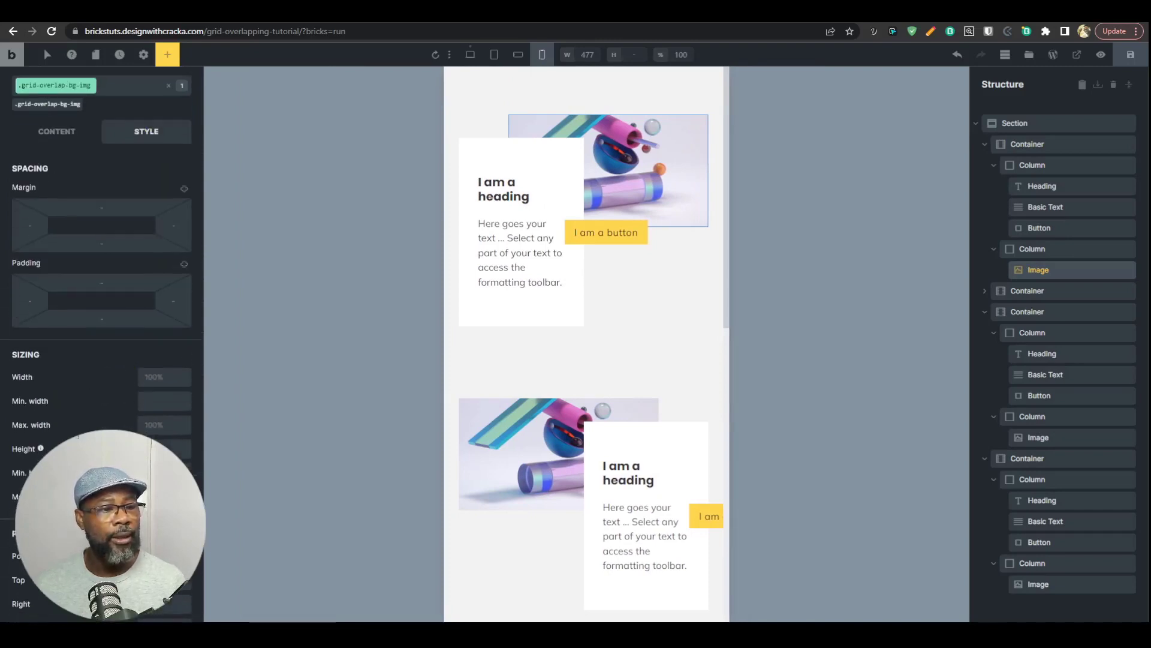
left_click(472, 60)
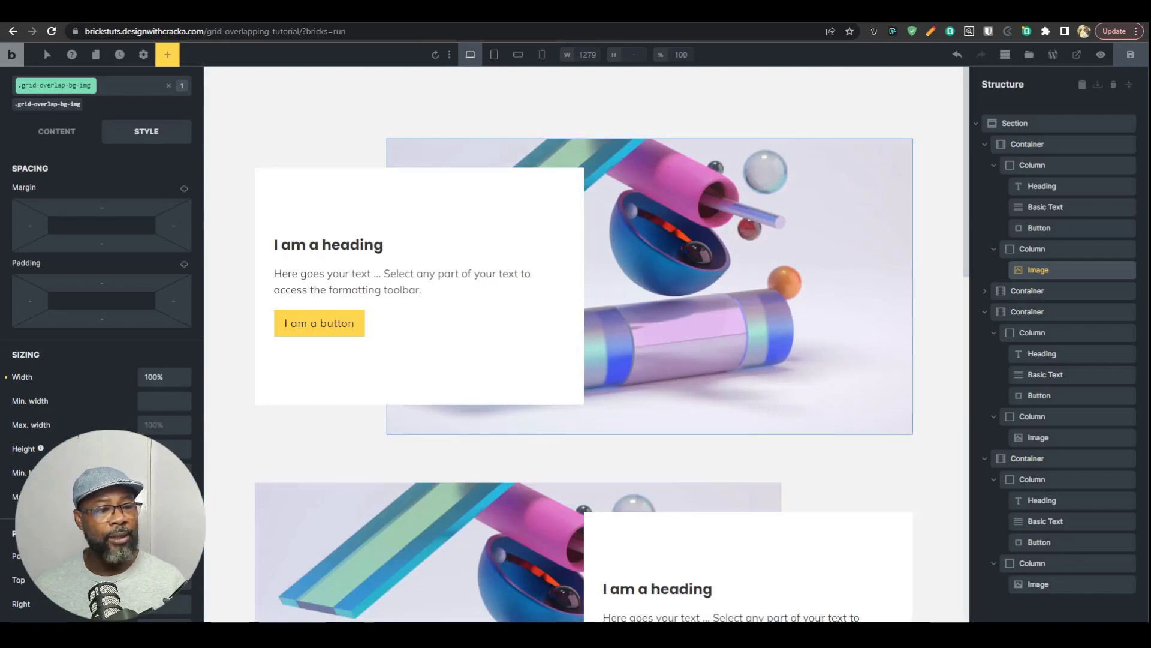
type("100")
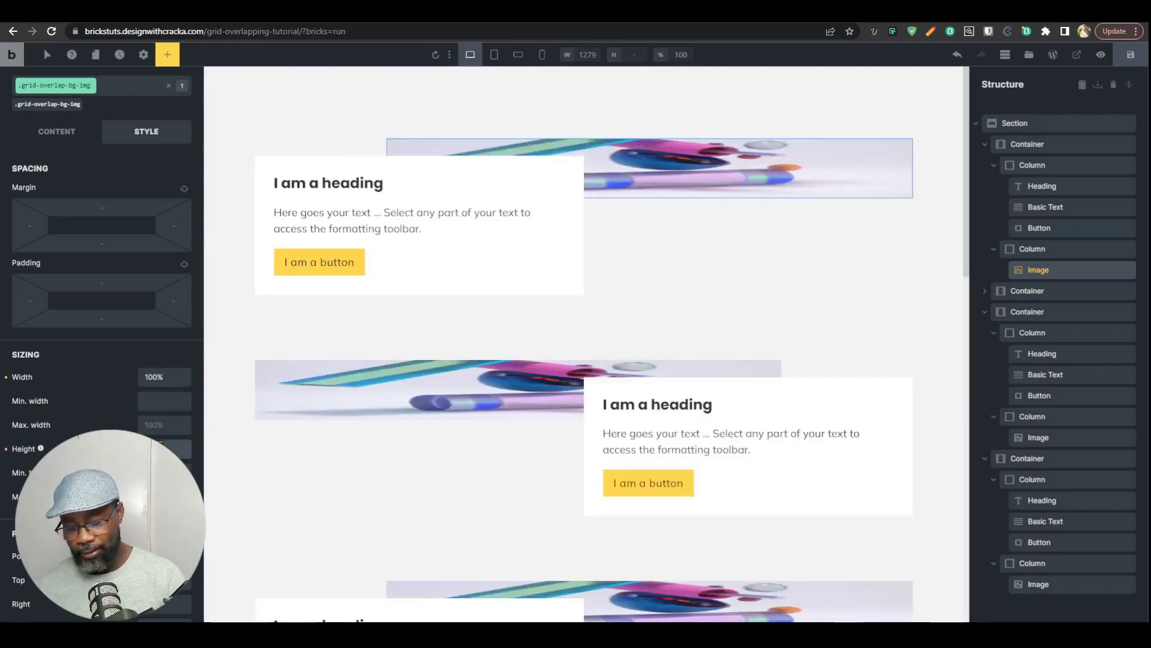
type("%")
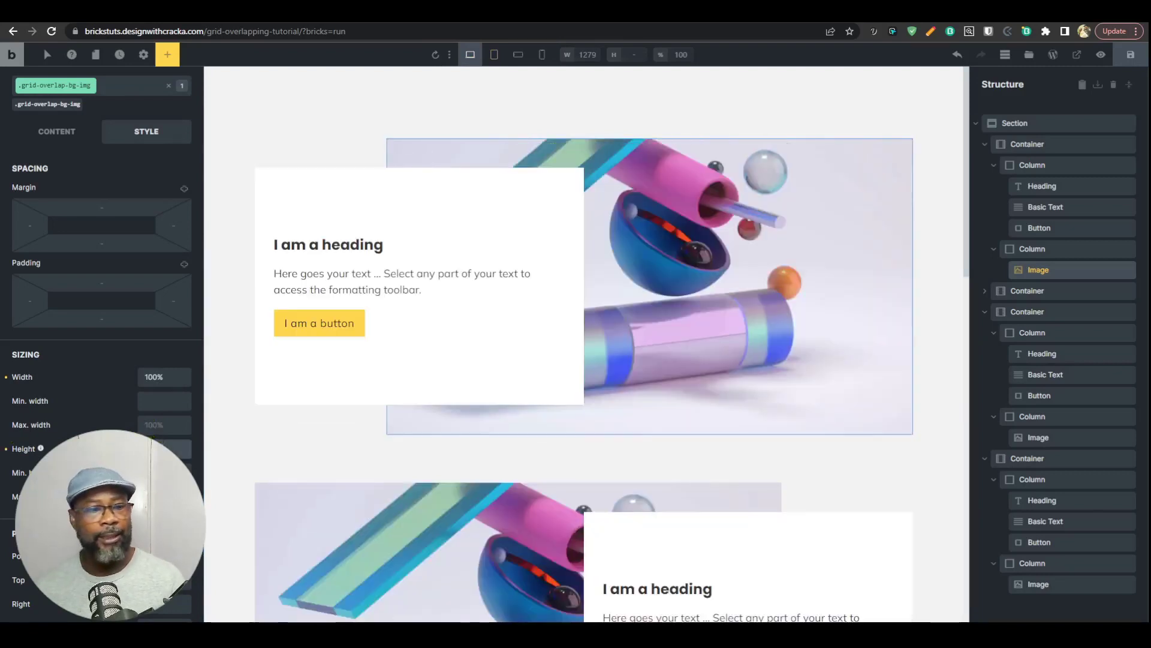
Step: At the mobile portrait breakpoint, set the grid-containter--overlap class's grid template columns and rows to 1fr
left_click(544, 62)
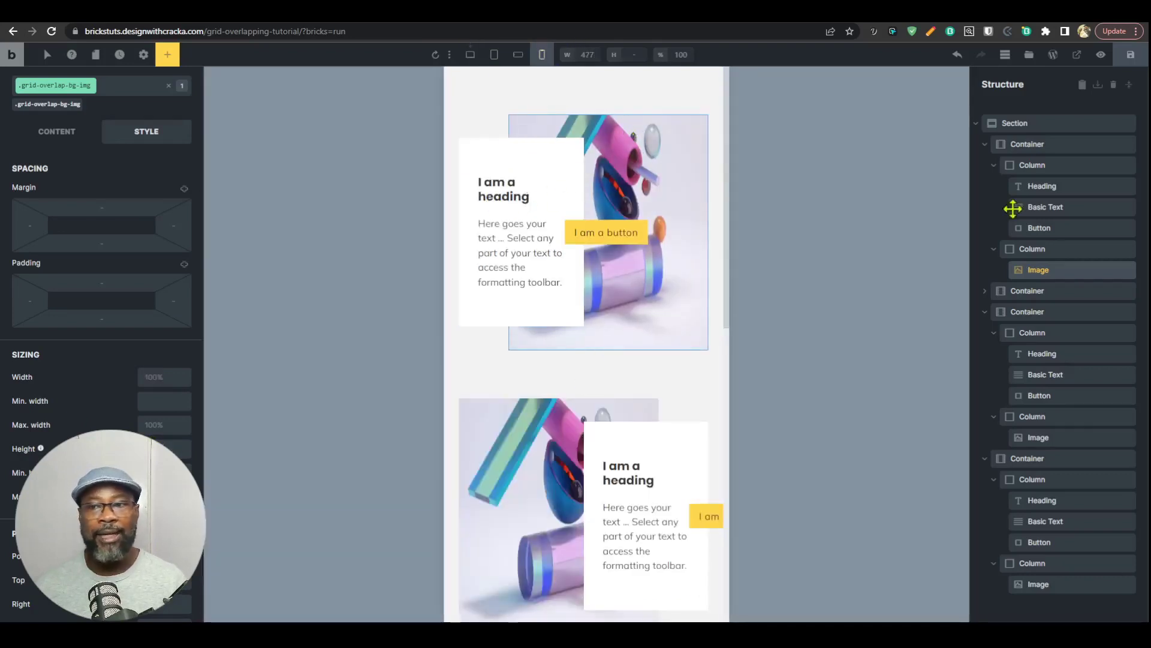
left_click(998, 168)
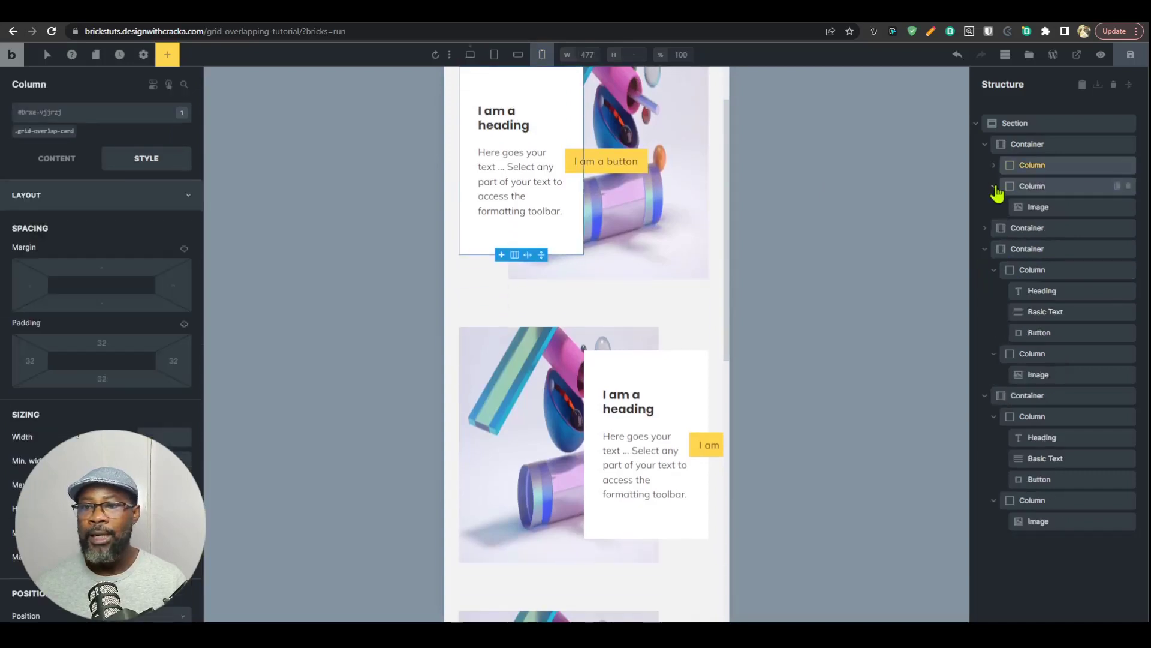
left_click(1028, 145)
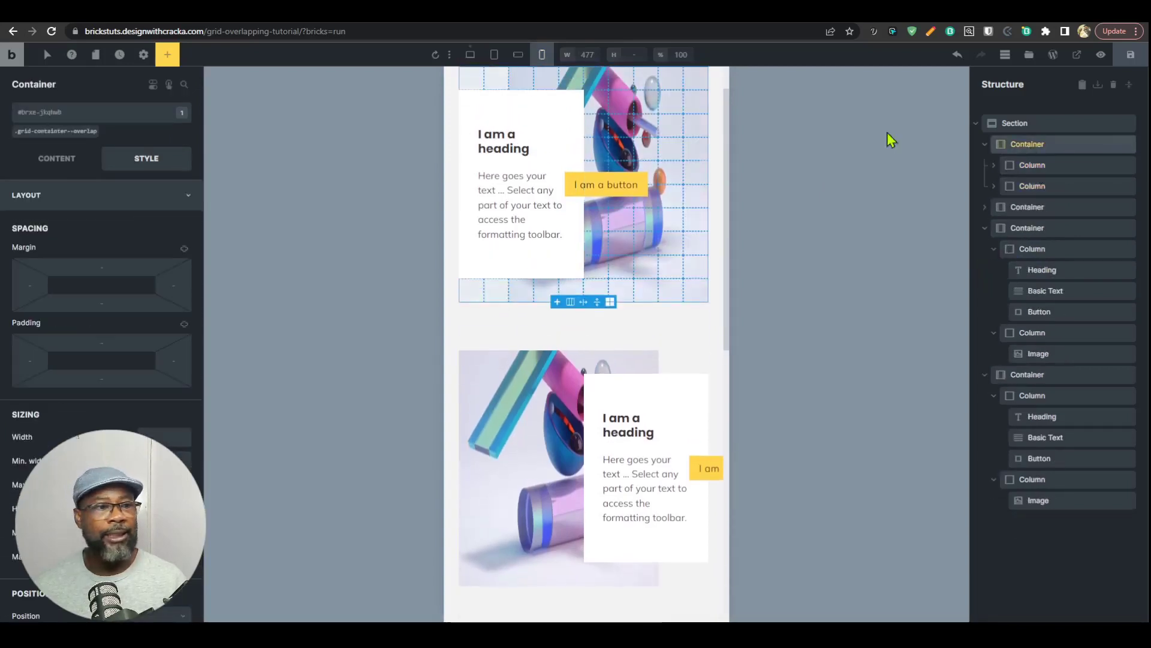
left_click(54, 132)
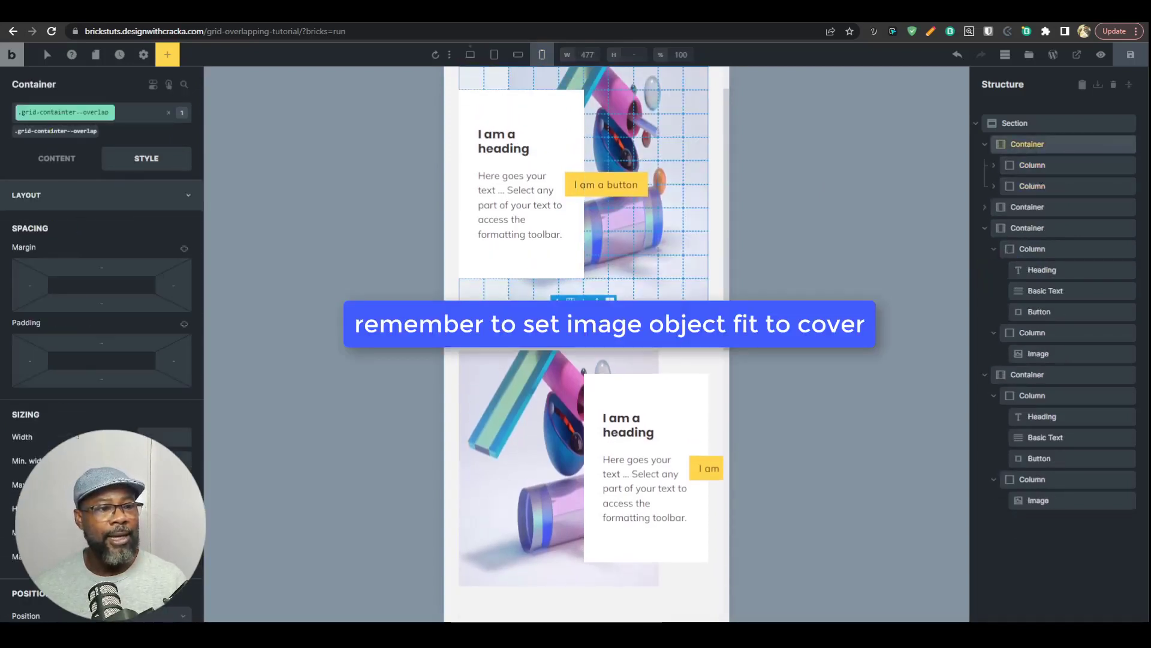
left_click(60, 159)
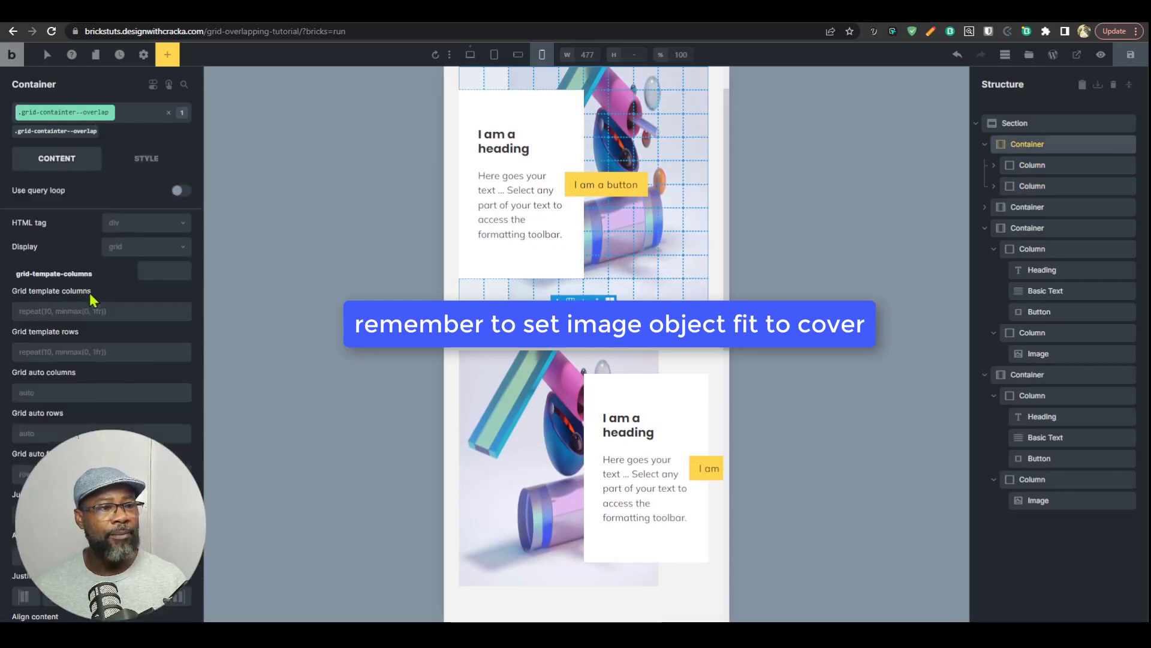
left_click(116, 311)
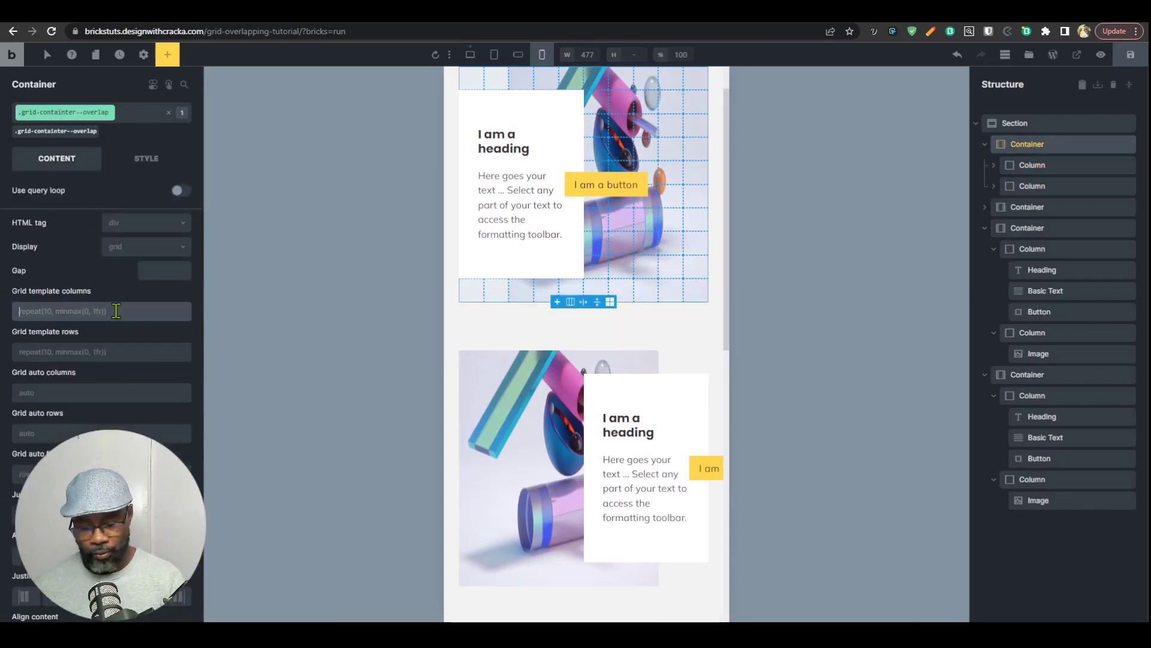
type("1fr")
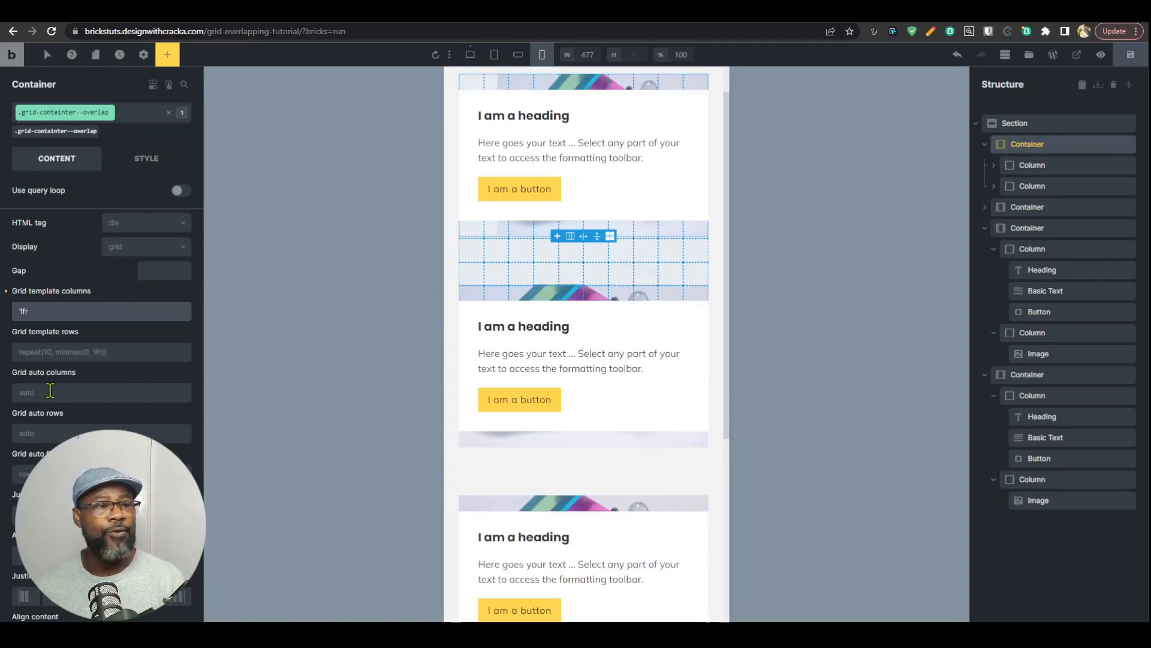
left_click(46, 352)
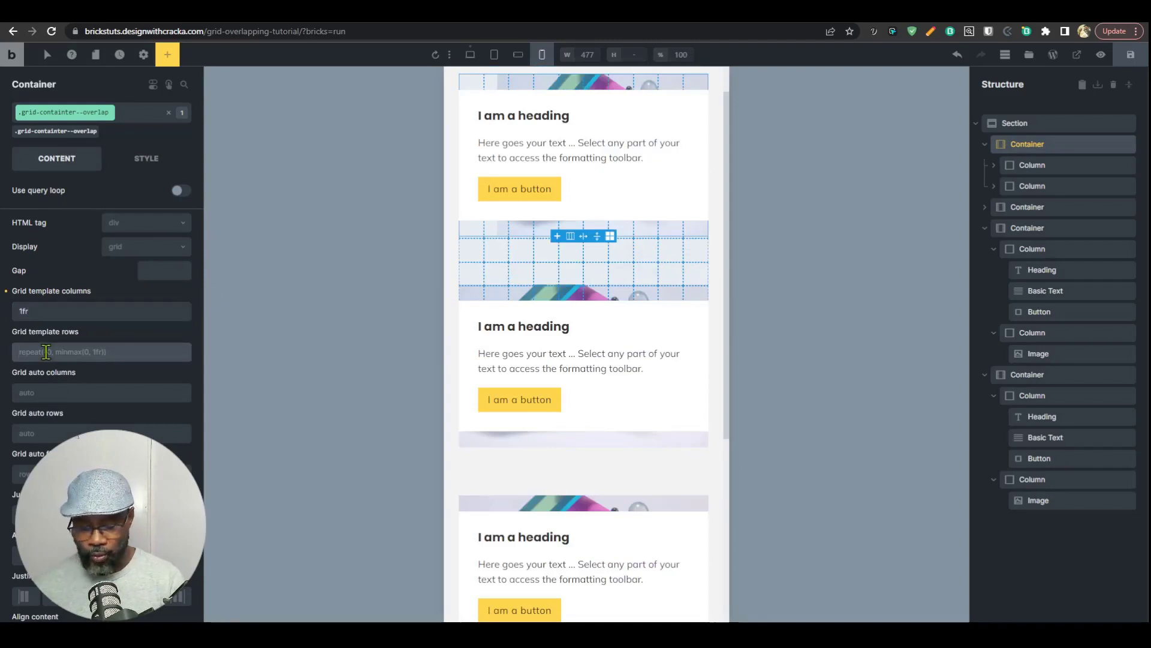
Step: Set the grid column of the first container's card column and background column to 1/2 at mobile portrait
left_click(1043, 172)
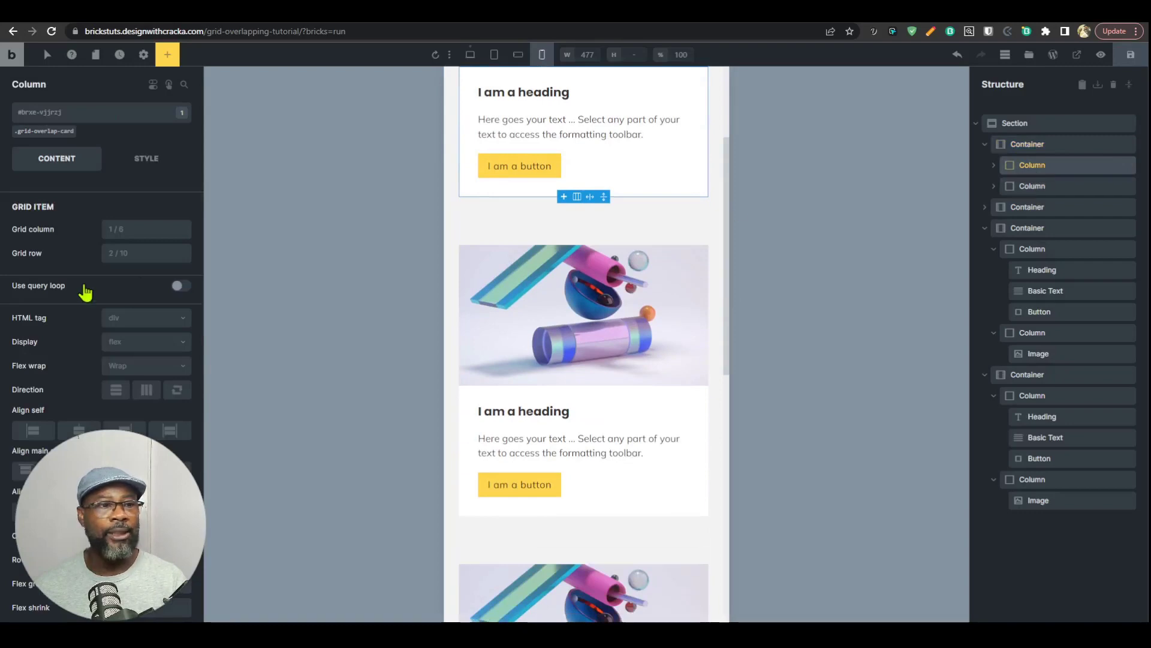
left_click(121, 232)
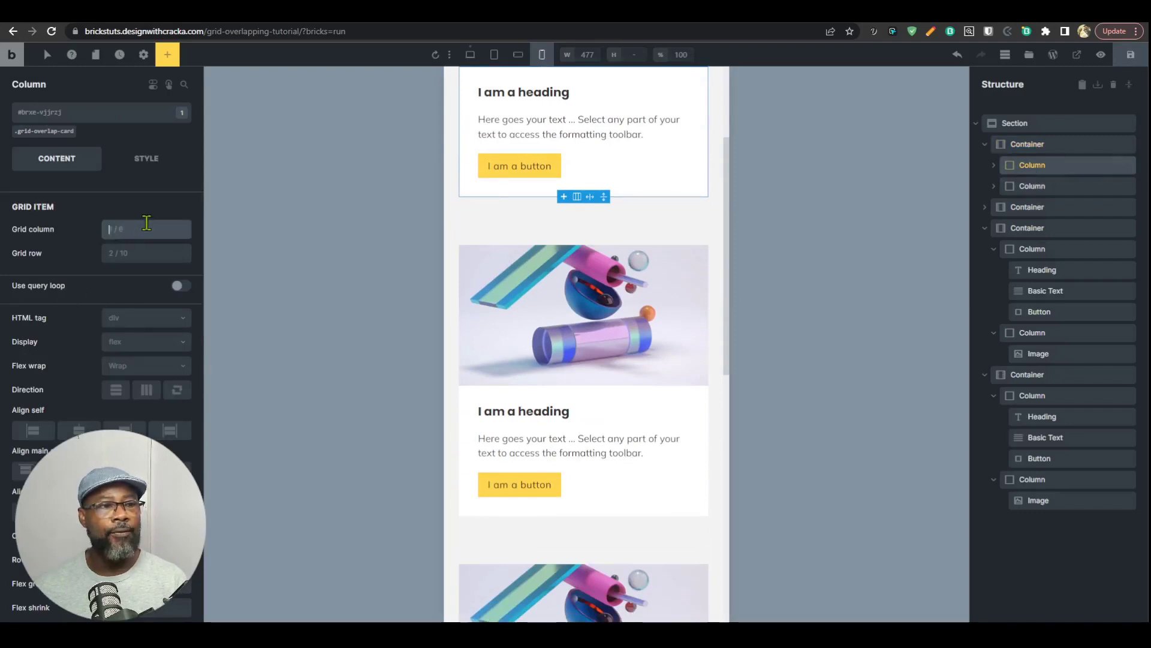
type("1/2")
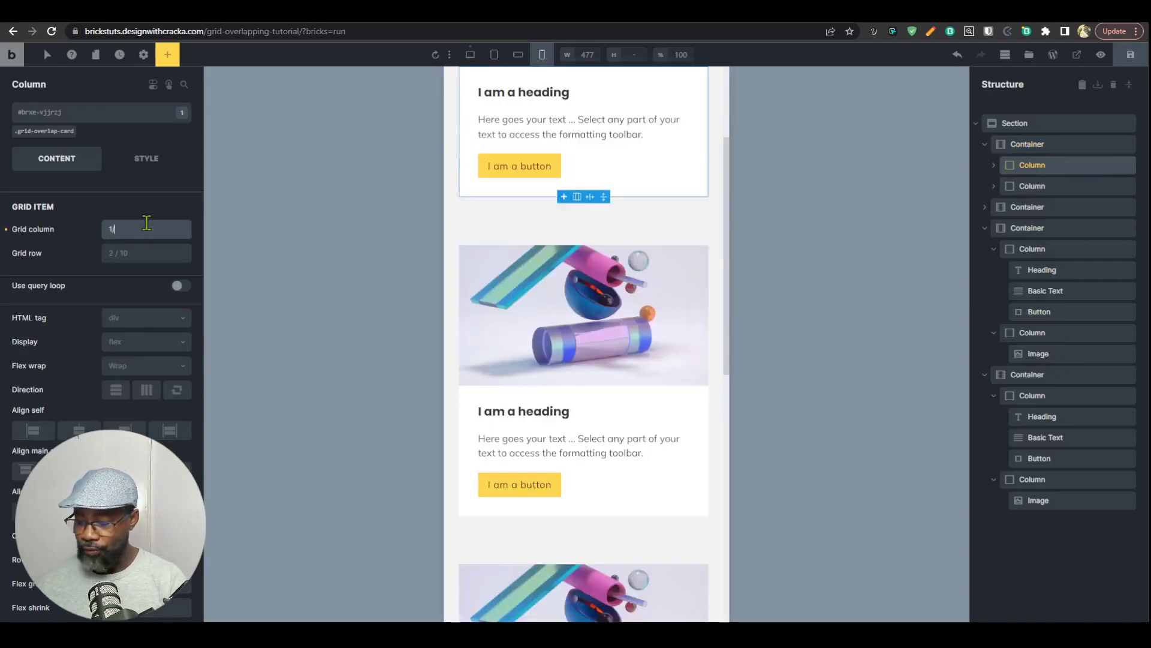
left_click(1032, 186)
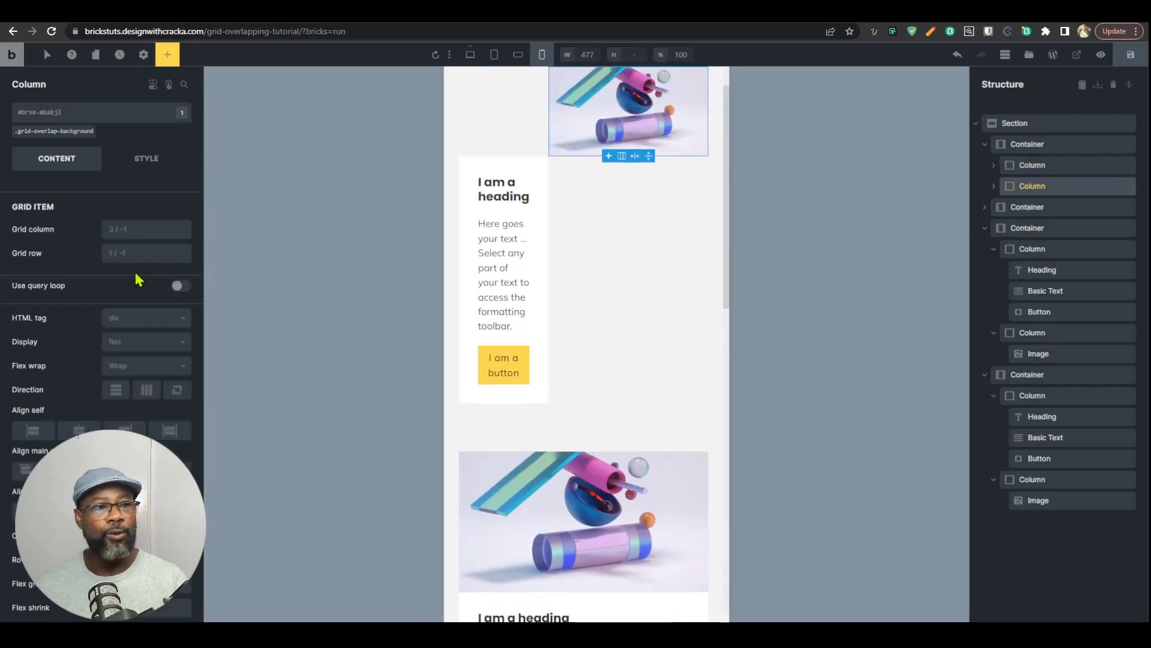
left_click(117, 227)
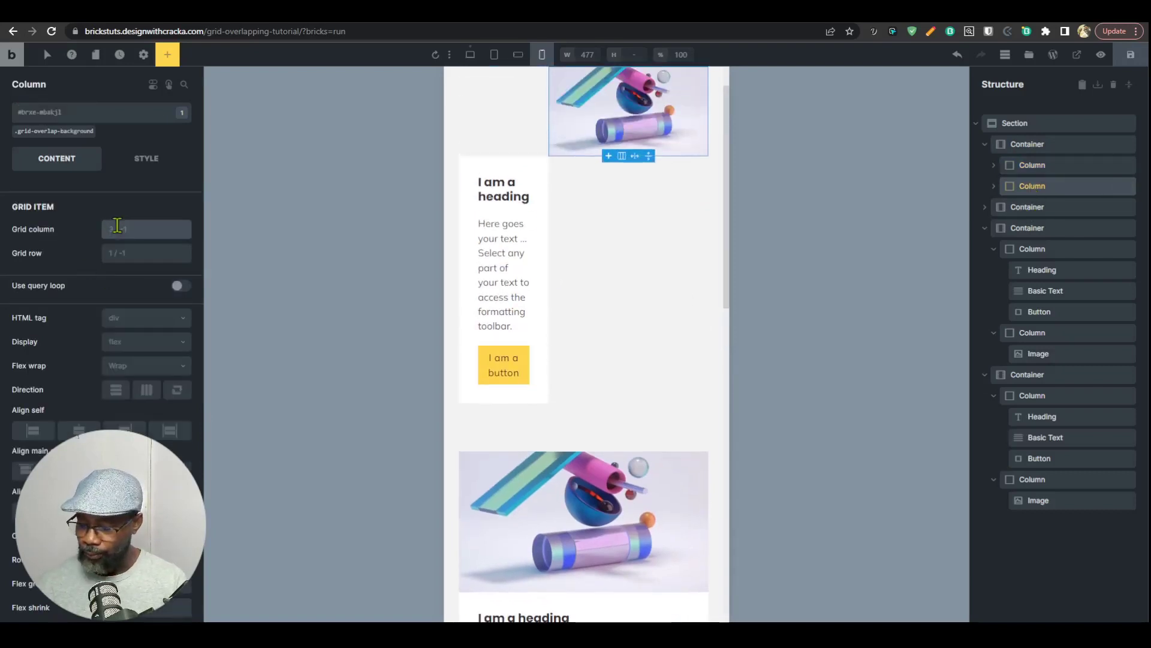
type("1/2")
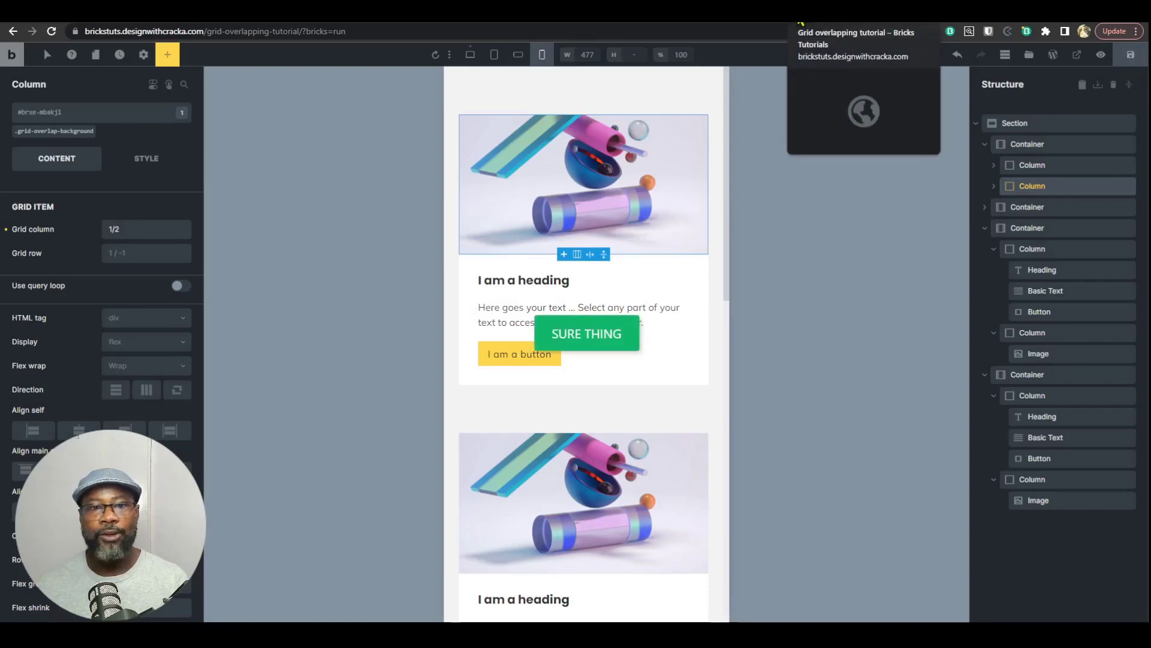
Step: Reload the front-end preview page and check the stacked mobile layout in the developer tools' device emulation at different widths
left_click(800, 23)
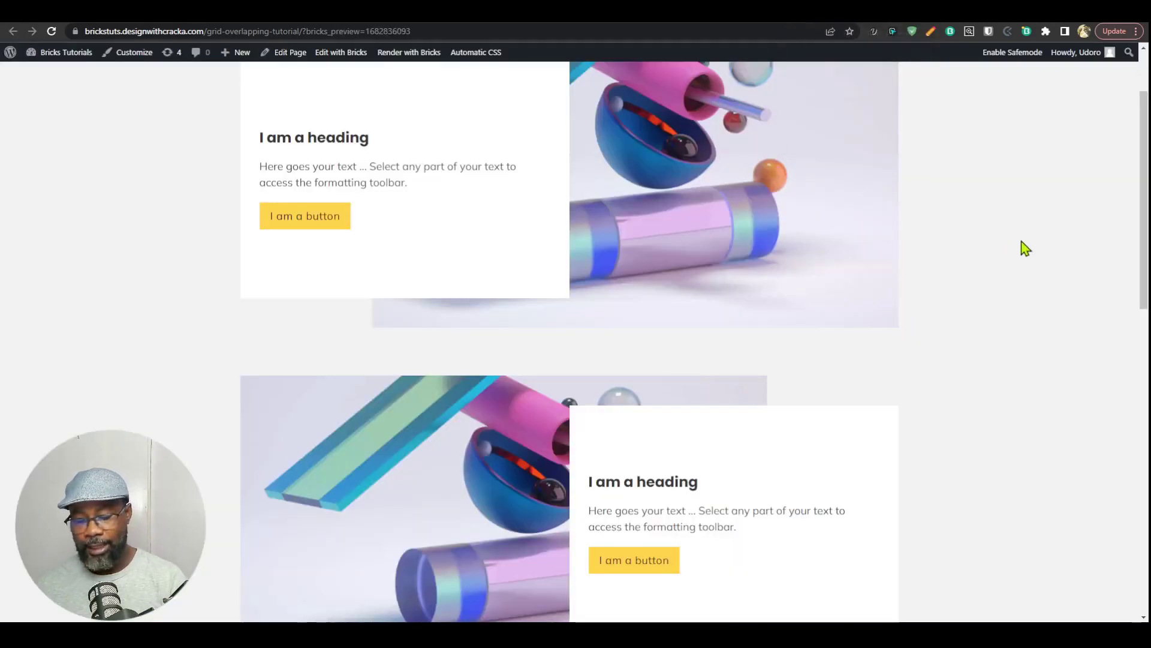
key("ctrl+r")
key("ctrl+shift+i")
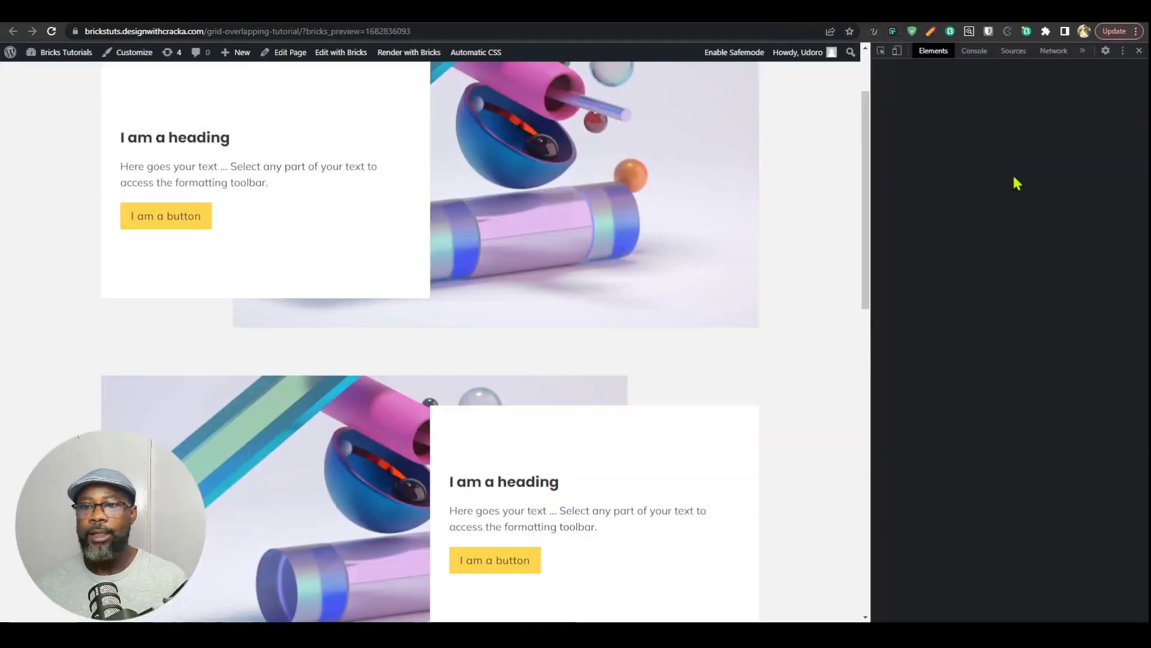
left_click(897, 51)
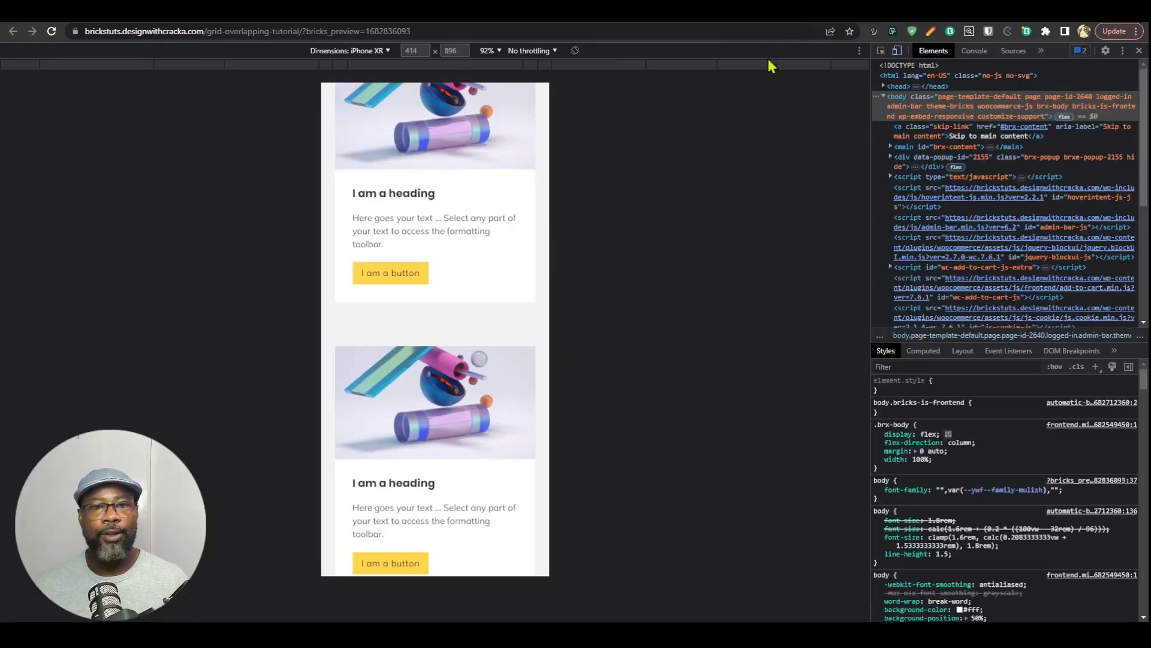
left_click(571, 66)
left_click_drag(671, 235, 588, 269)
left_click_drag(579, 272, 600, 382)
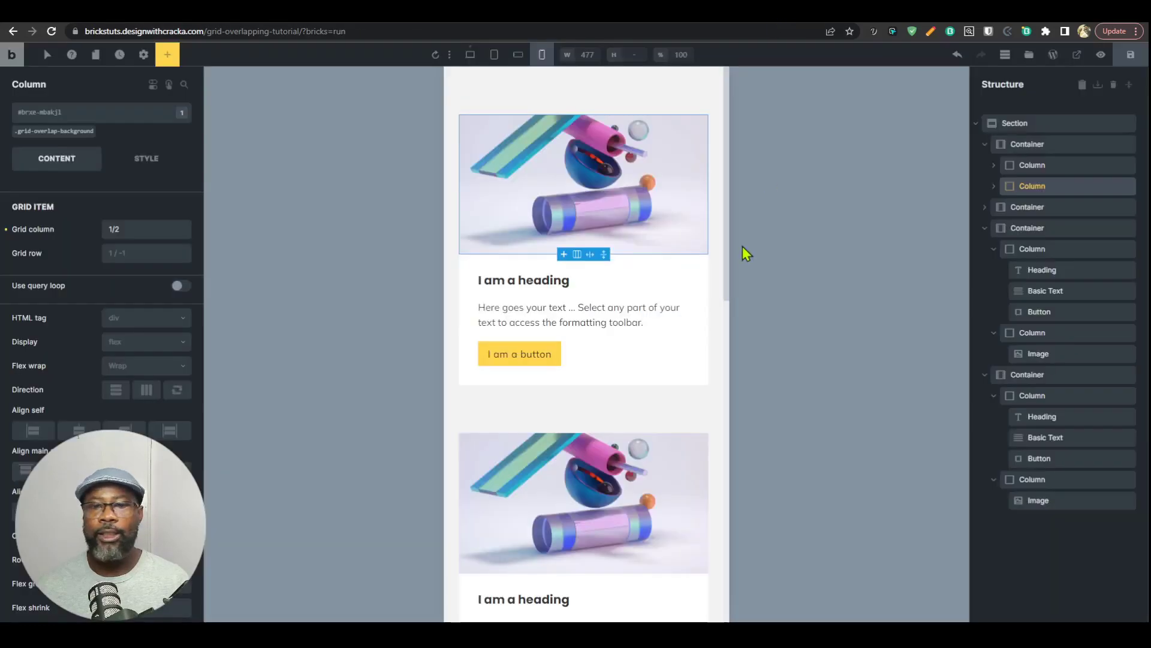
Step: Back in the builder's desktop breakpoint, set the grid-overlap-card class to No wrap with column flex direction, and save the page
left_click(471, 55)
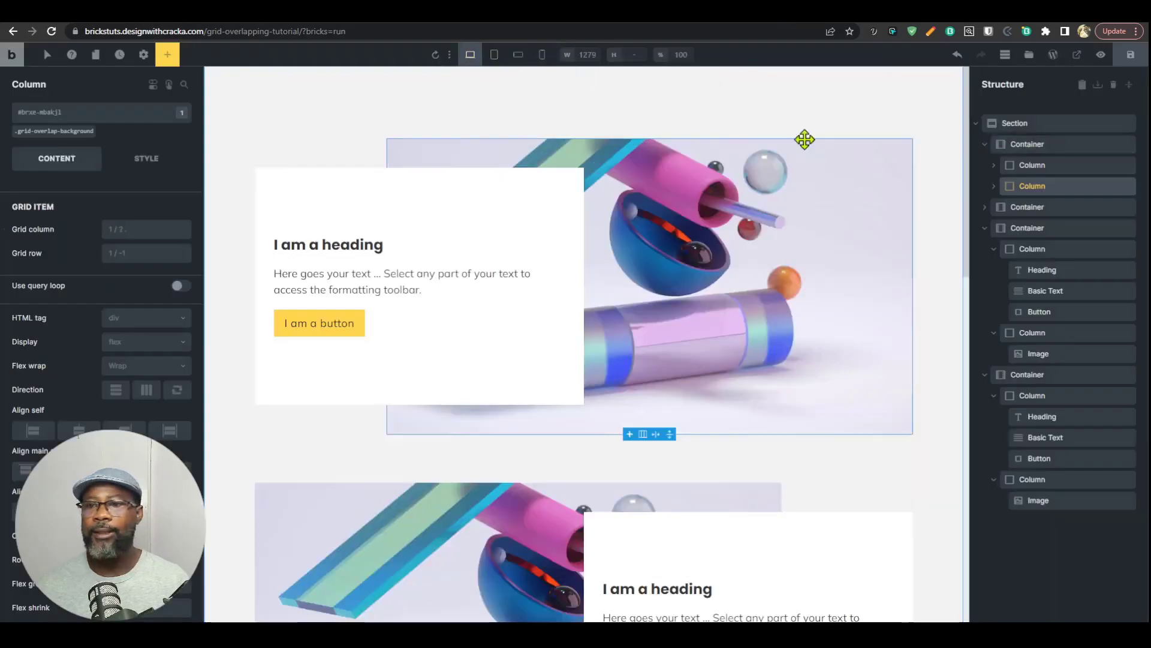
left_click(1037, 165)
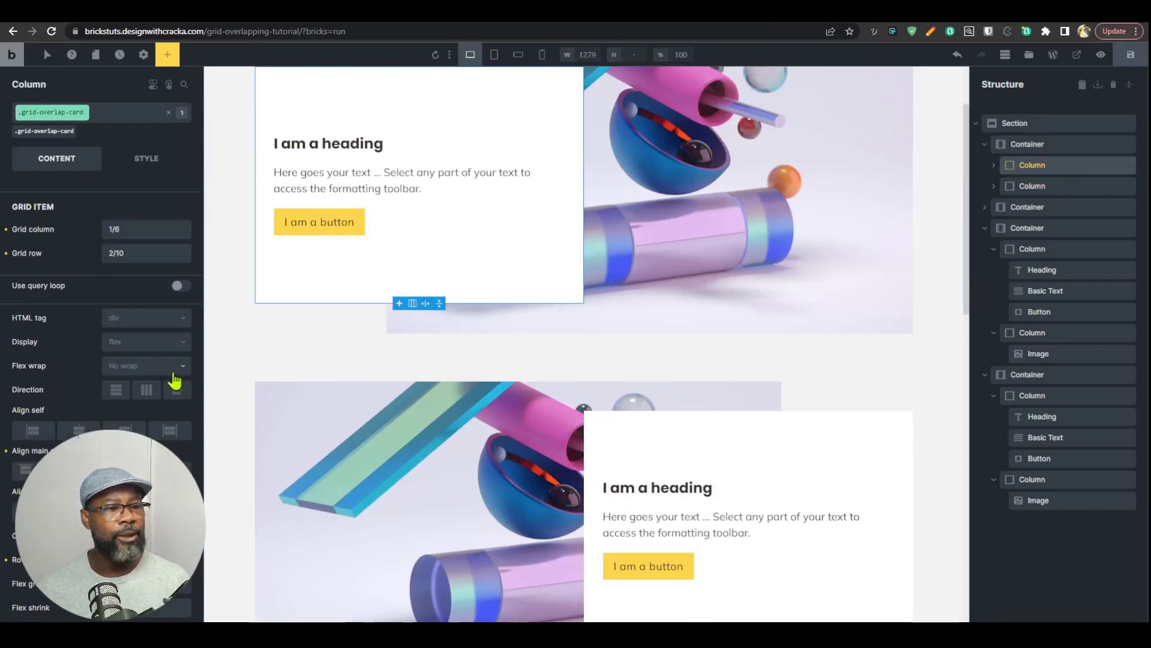
left_click(145, 373)
left_click(145, 384)
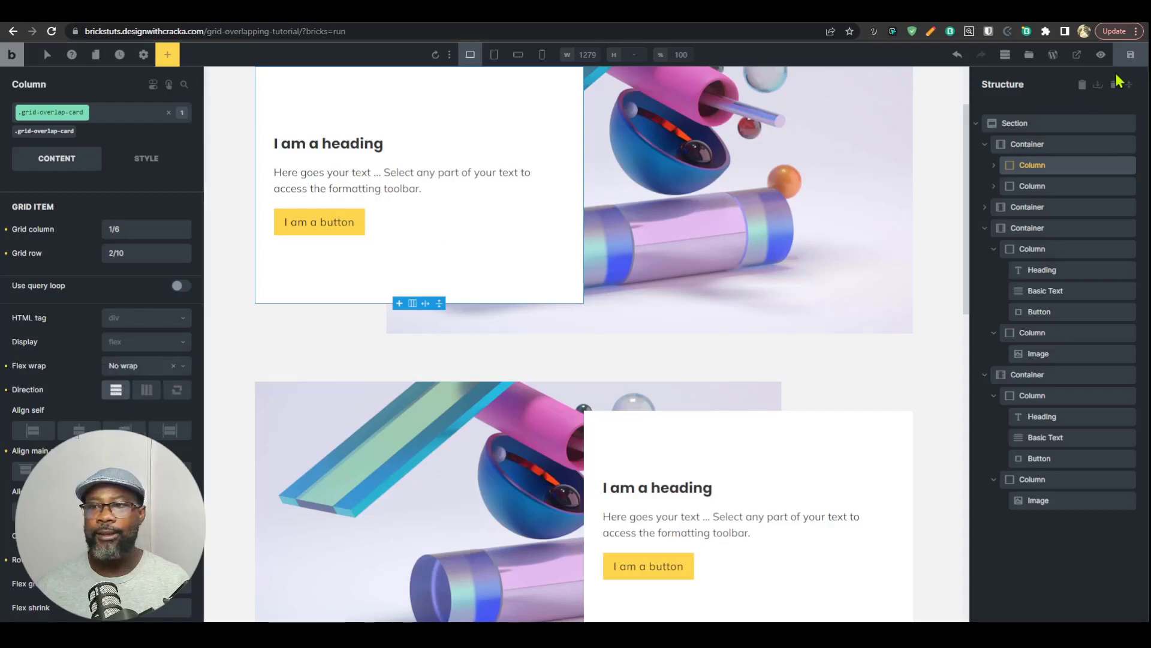
left_click(1130, 55)
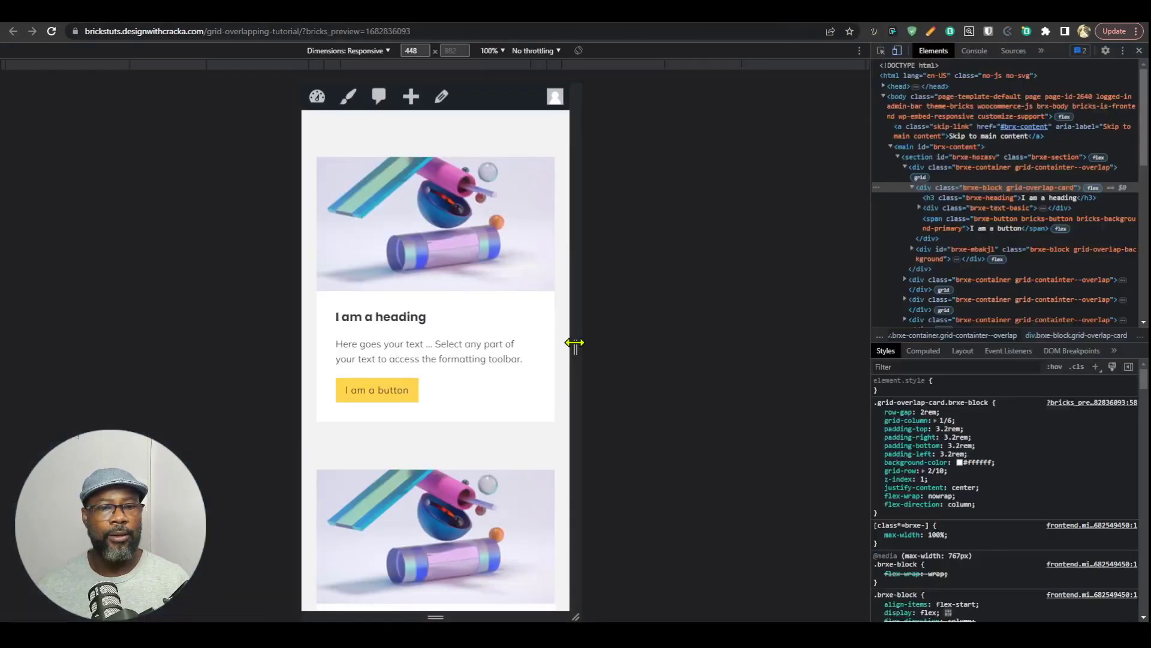
Step: Widen the front-end preview's responsive viewport from mobile to about 1108 px to check the layout across breakpoints
left_click_drag(576, 342, 761, 335)
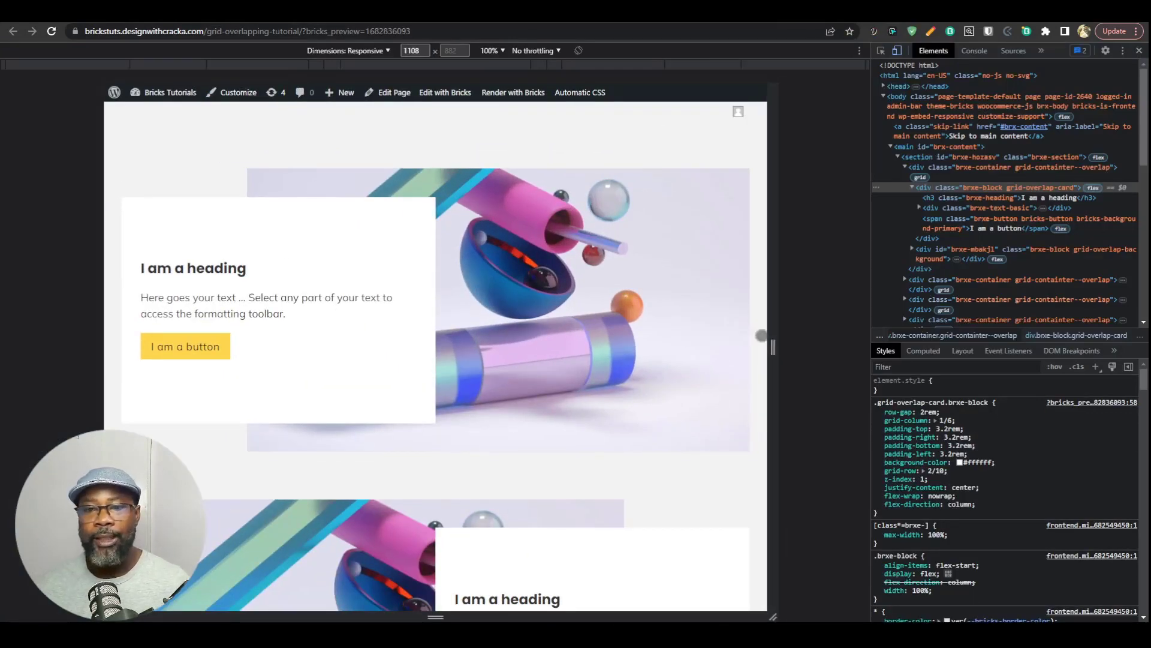